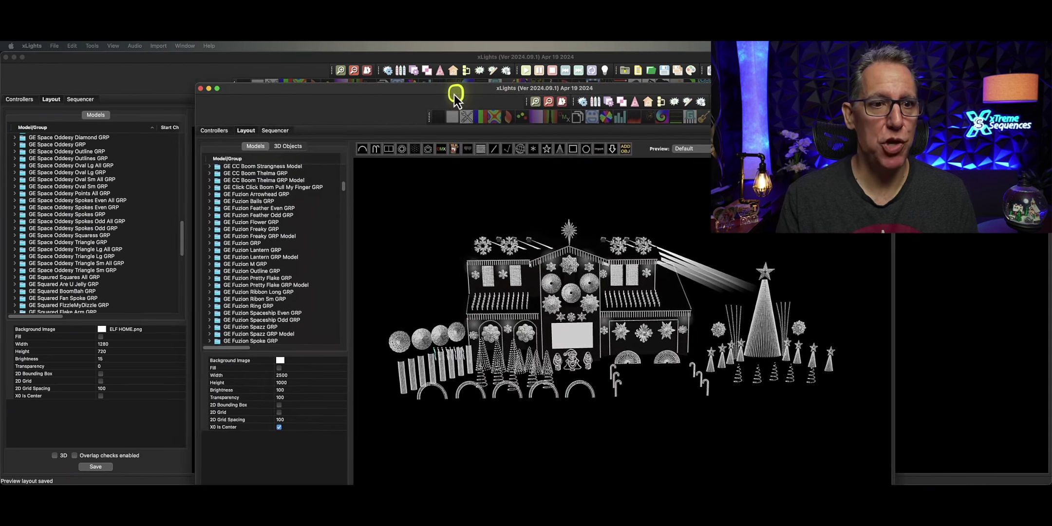
Step: Highlight the GE Fuzion Arrowhead, Feather Odd and Freaky groups in turn to examine which props they cover in the layout
click(229, 250)
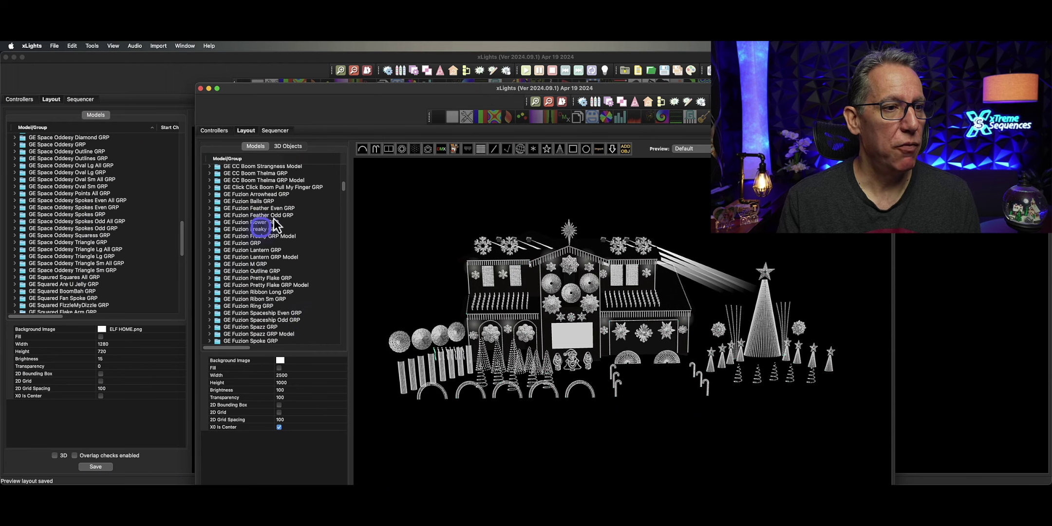
scroll(273, 248, up, 1)
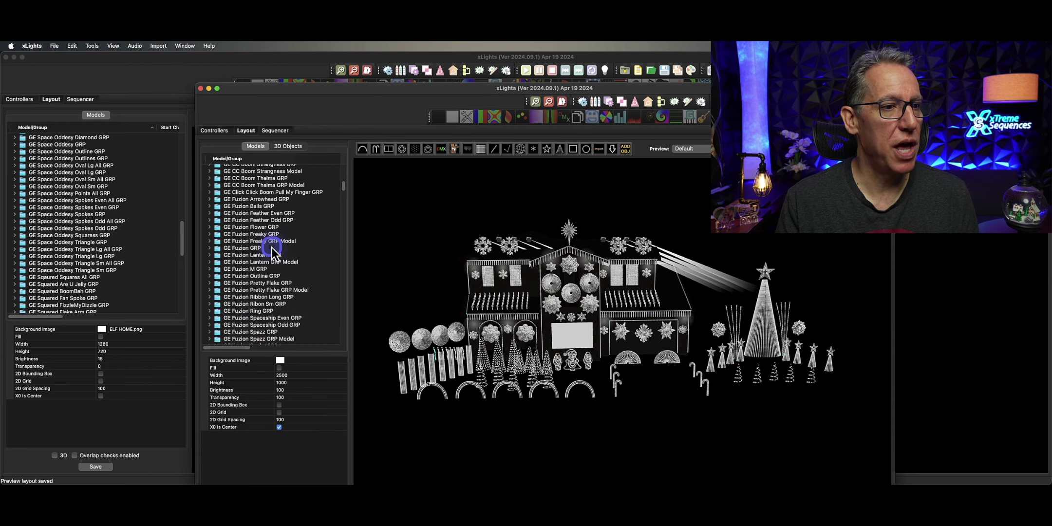
click(267, 205)
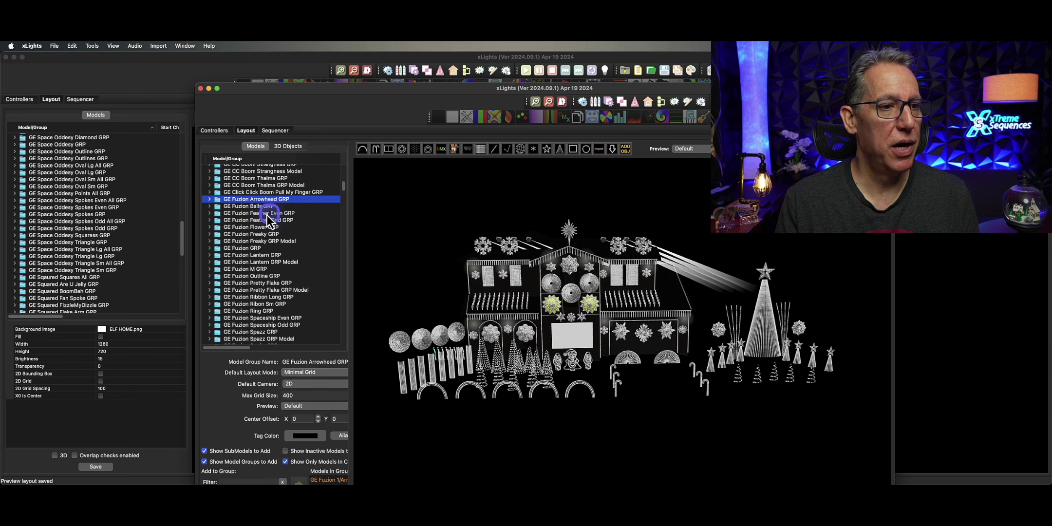
click(263, 212)
click(264, 221)
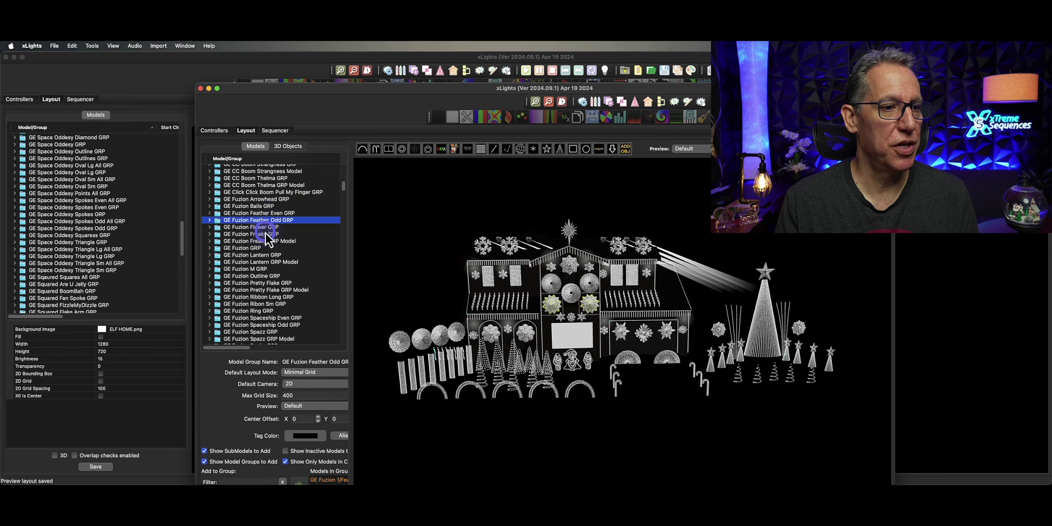
click(265, 232)
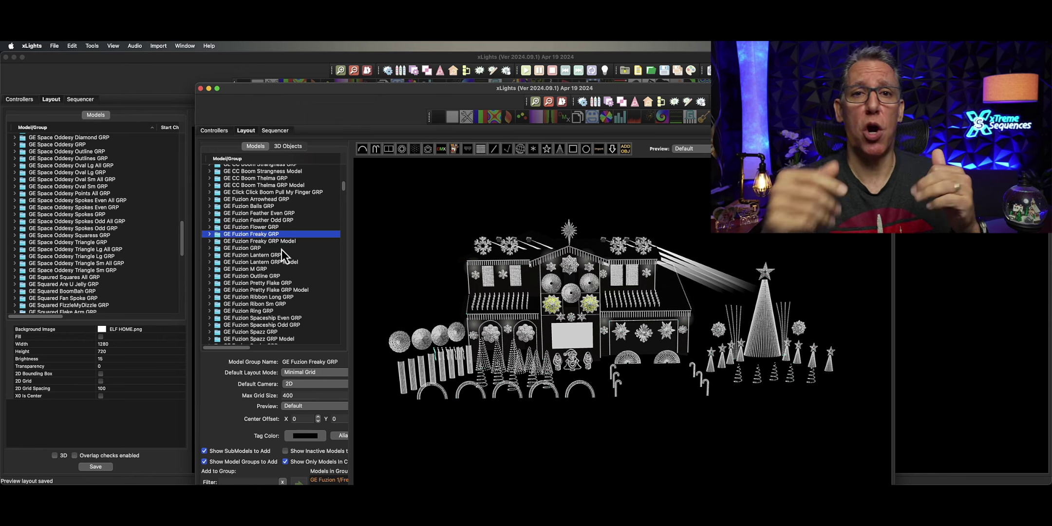
Step: Expand GE Fuzion Freaky GRP Model and examine its GE Fuzion 1 and GE Fuzion 2 Freaky submodels
click(210, 241)
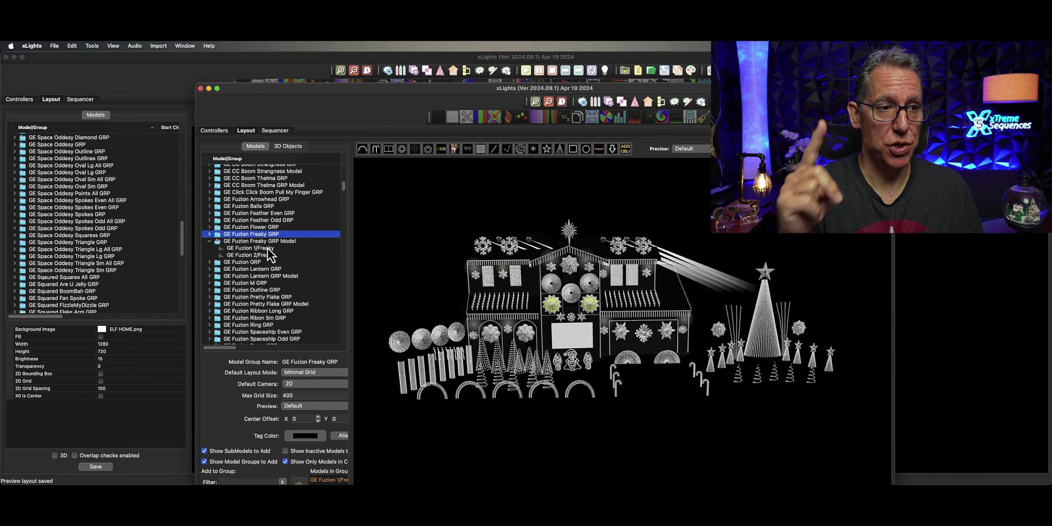
click(251, 249)
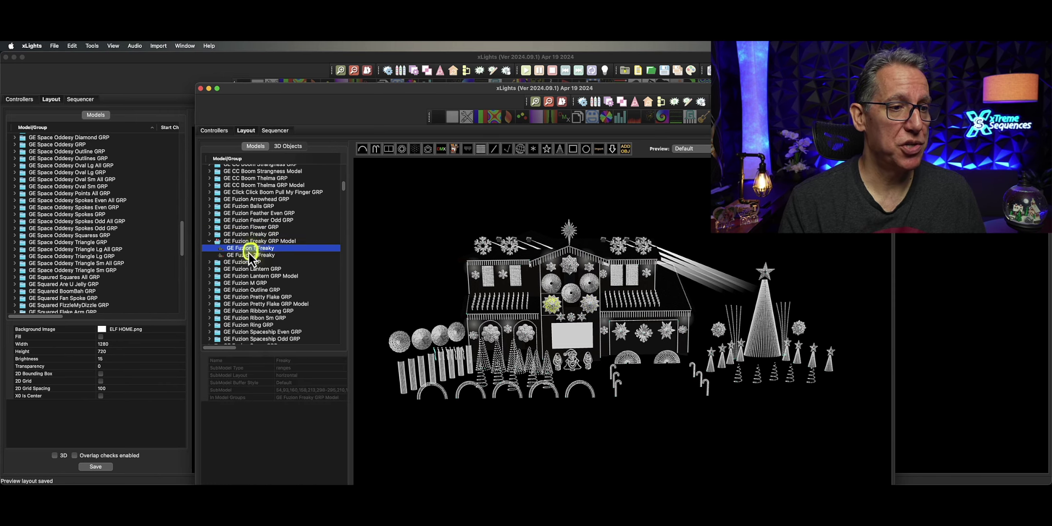
click(251, 256)
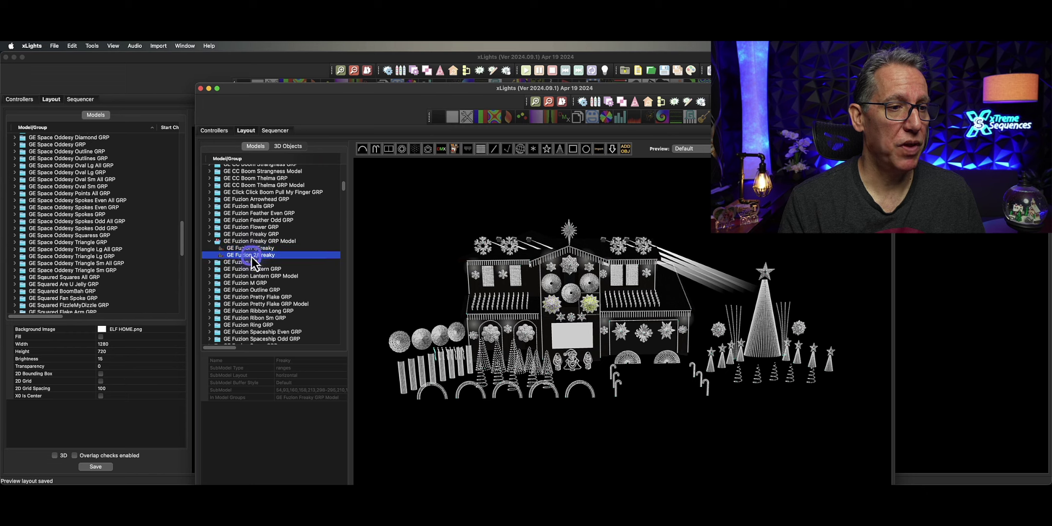
click(209, 242)
Step: Expand GE Fuzion Freaky GRP and examine the Freaky-01 submodel of both GE Fuzion props
click(209, 234)
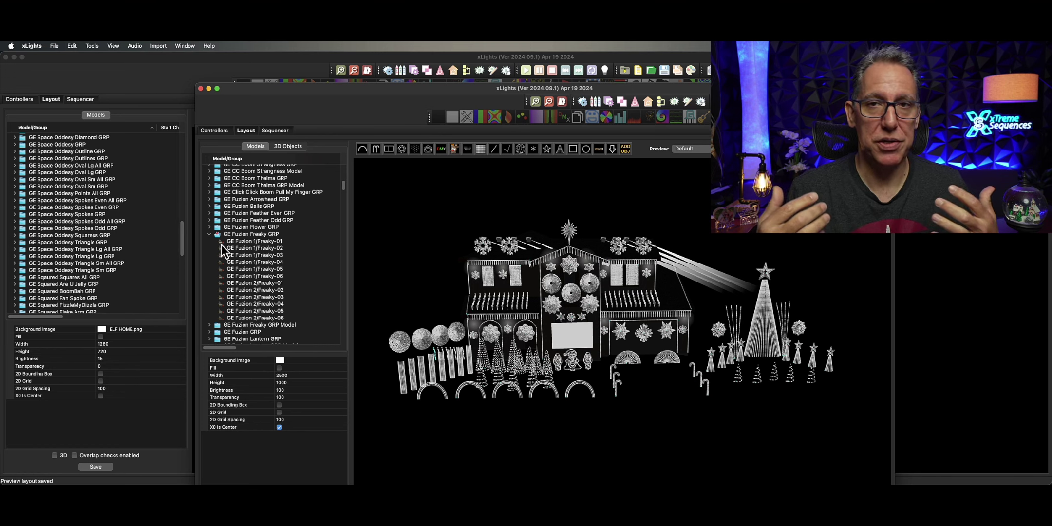
click(236, 238)
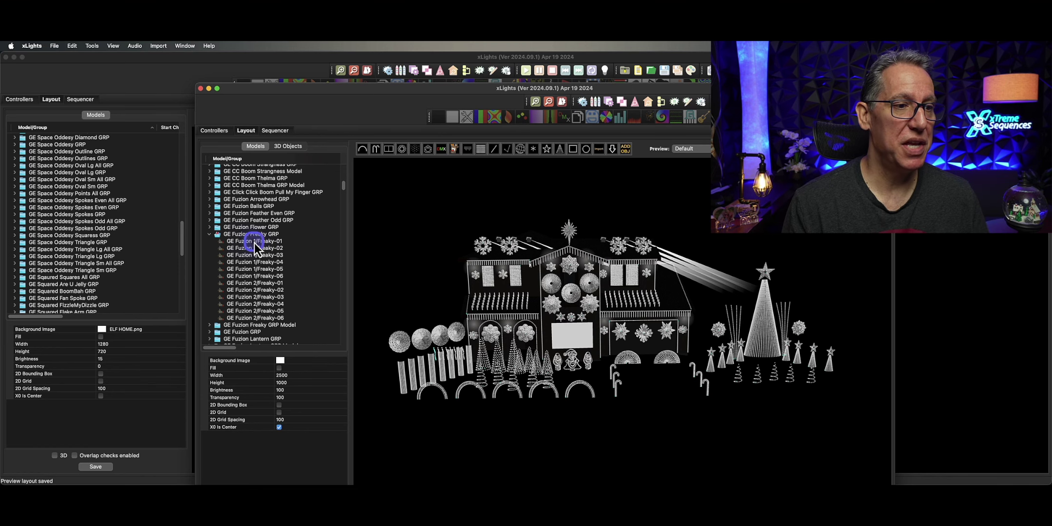
click(301, 252)
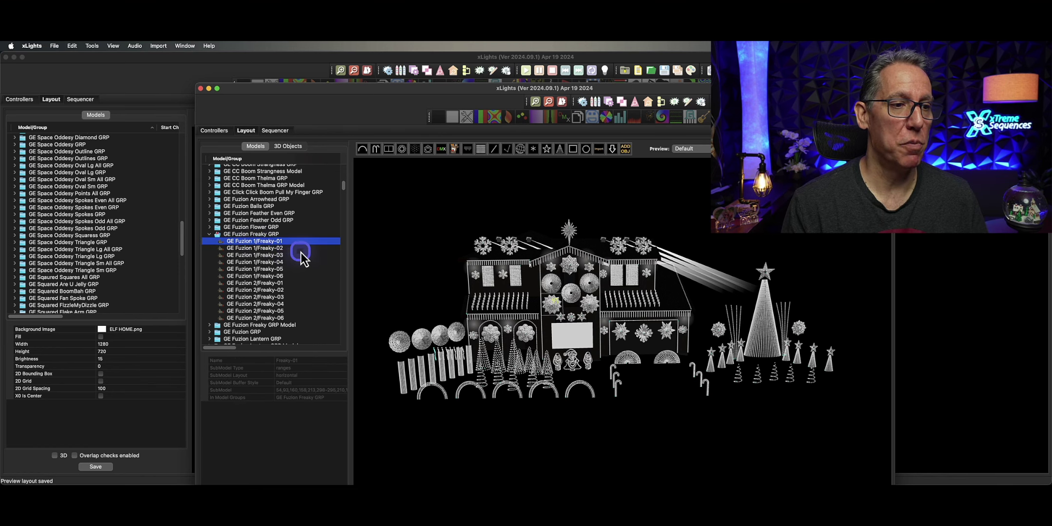
click(276, 283)
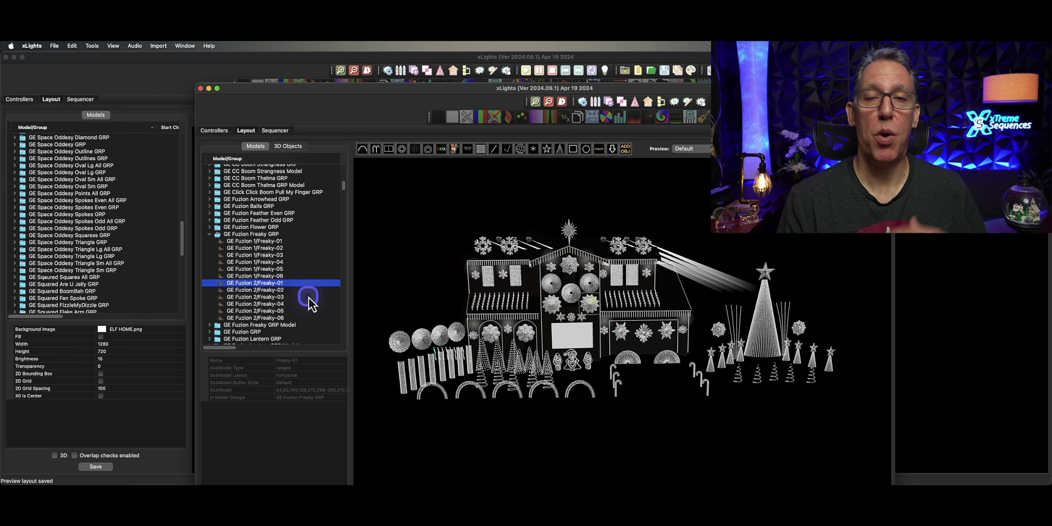
click(209, 235)
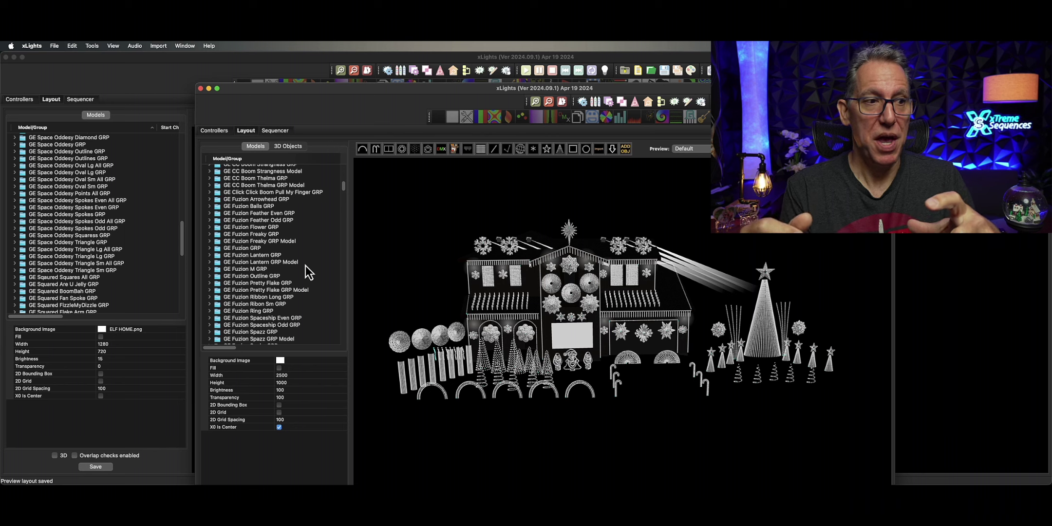
Step: Highlight GE Fuzion Lantern GRP in the layout, and go back to the Monday Minutes show window
click(234, 255)
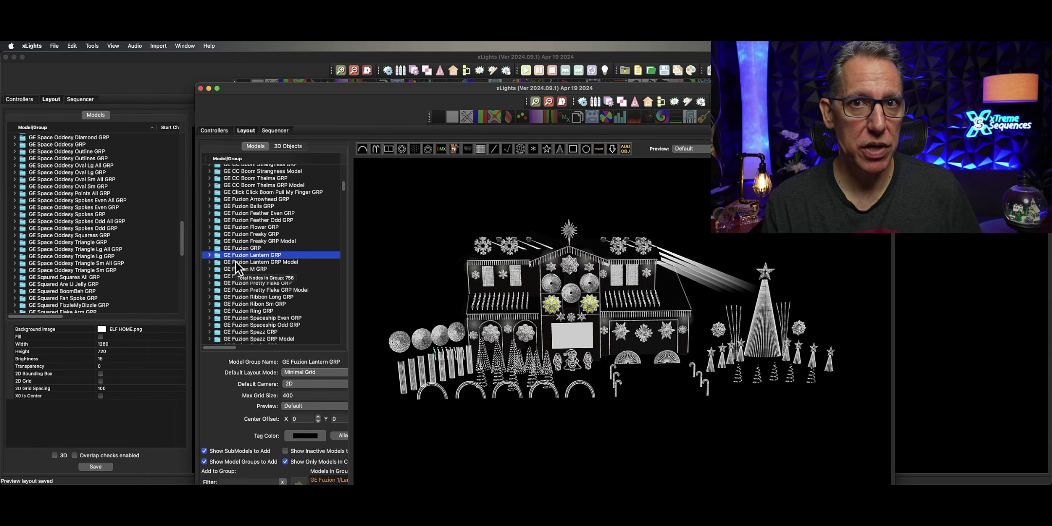
click(403, 247)
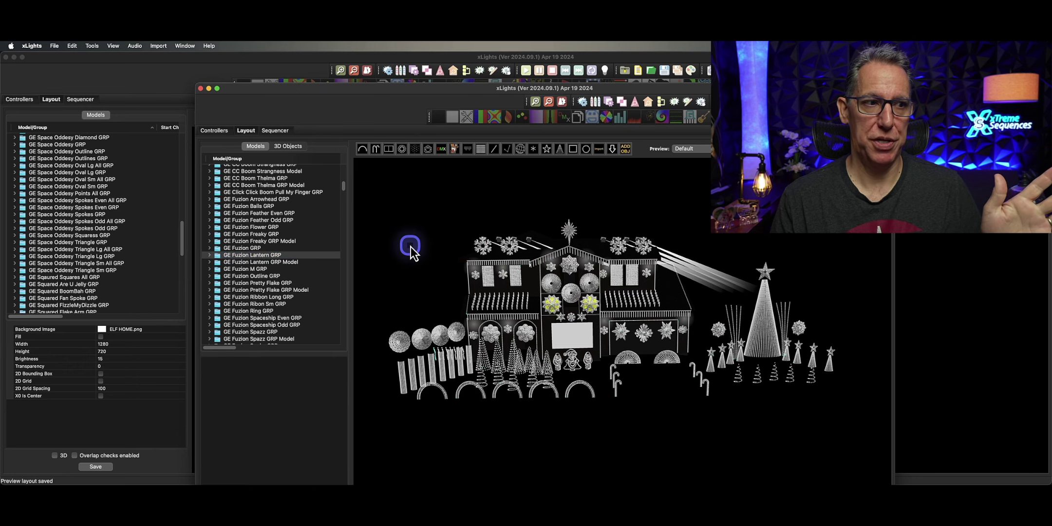
key(super+q)
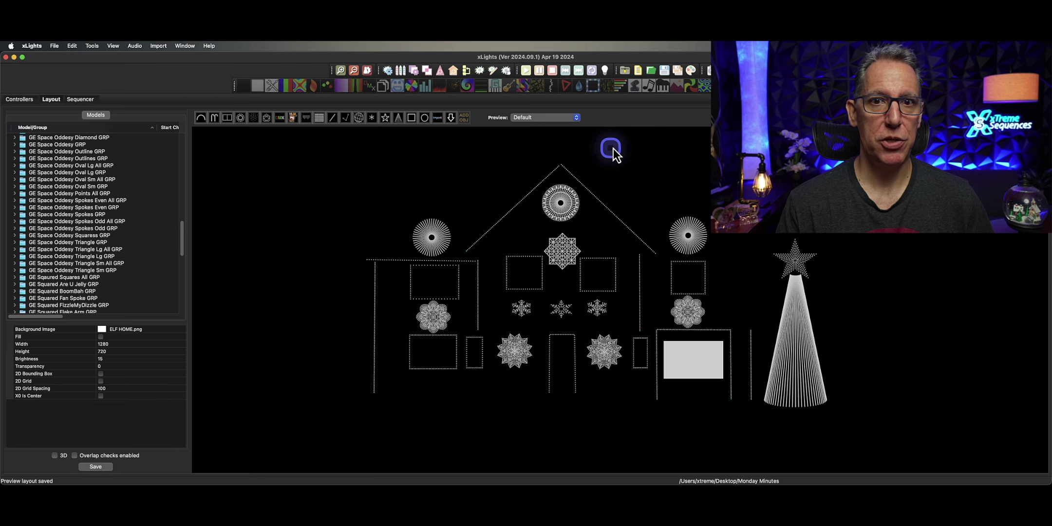
Step: Create a new sequence in the Monday Minutes show
click(638, 71)
click(360, 235)
click(472, 323)
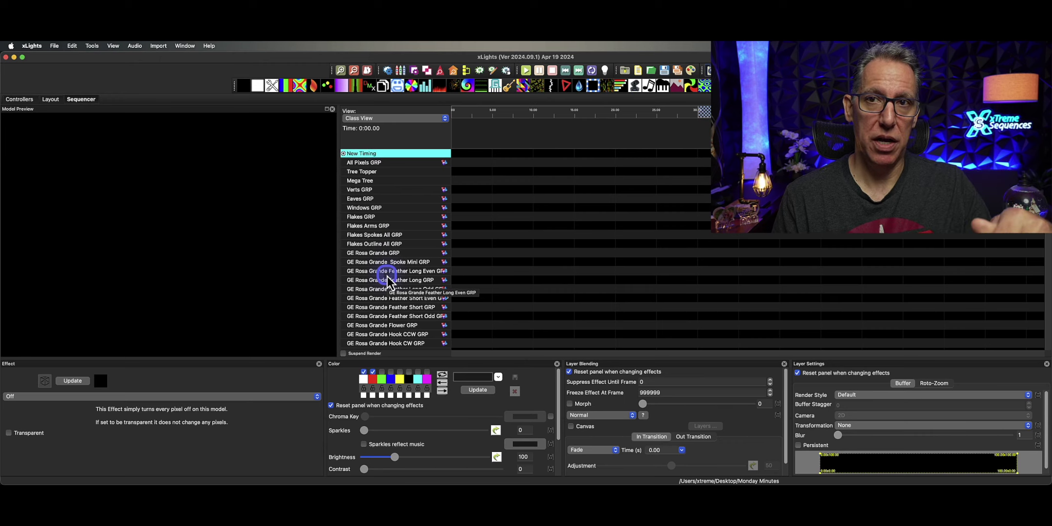
Step: Open the display elements editor from the sequencer rows and examine the CopyCatSequences and xTreme Sequences views
right_click(389, 236)
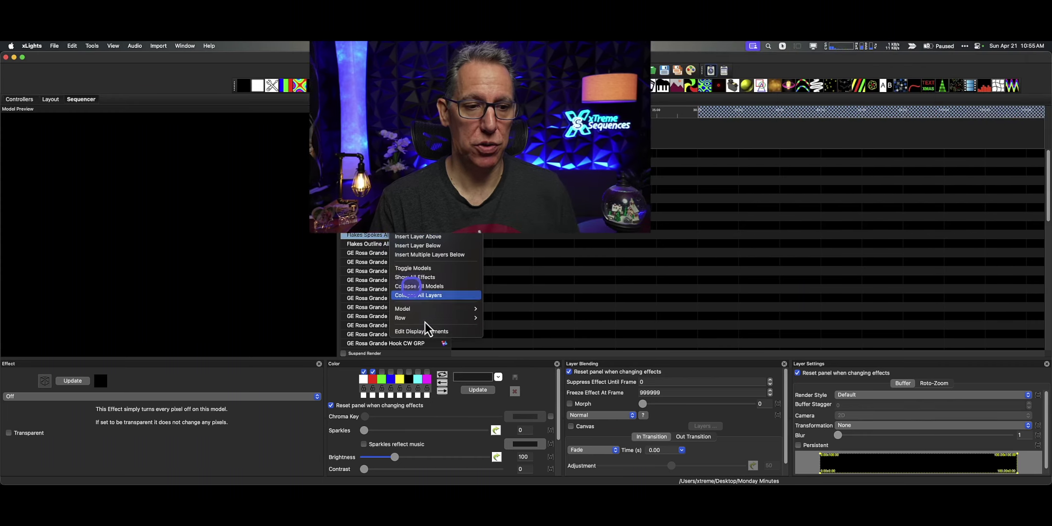
click(666, 273)
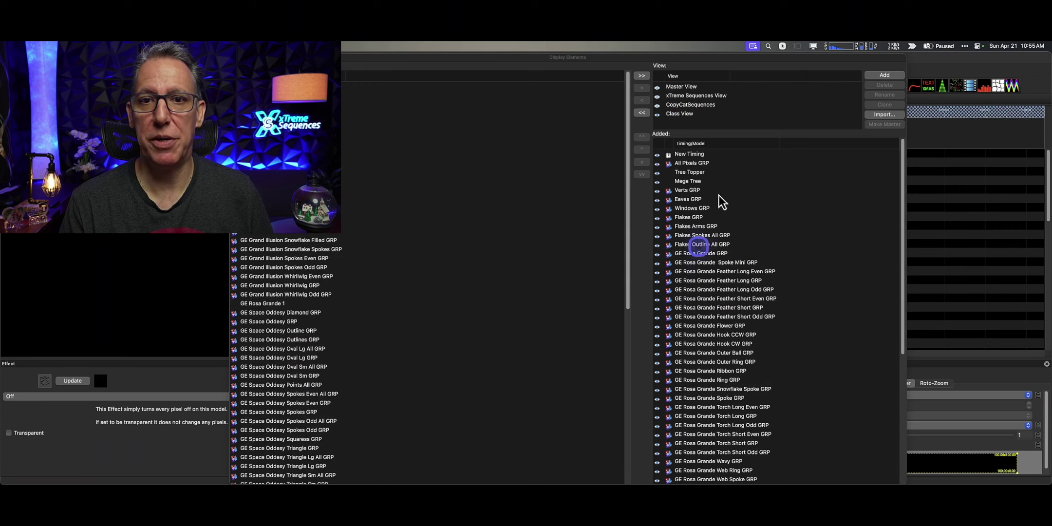
click(681, 115)
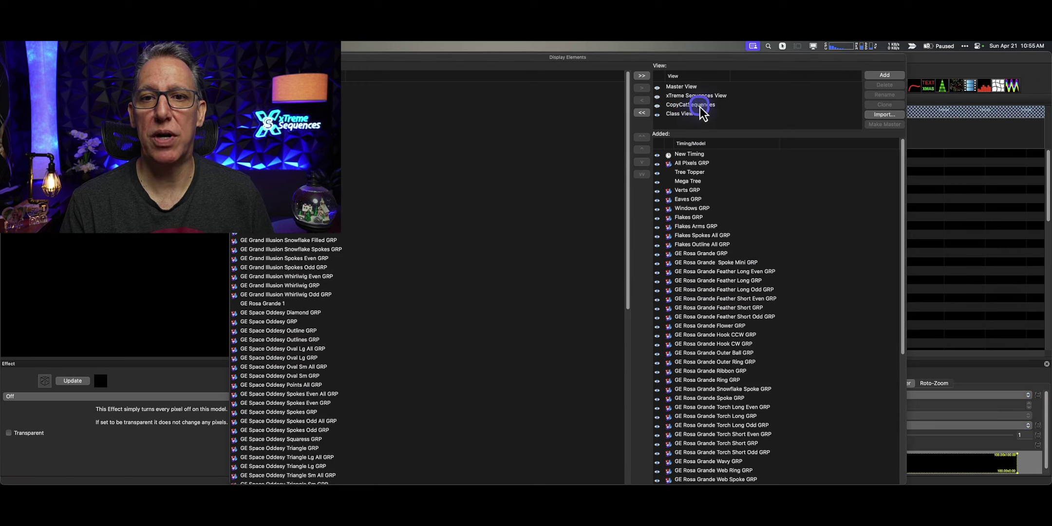
click(692, 105)
click(706, 96)
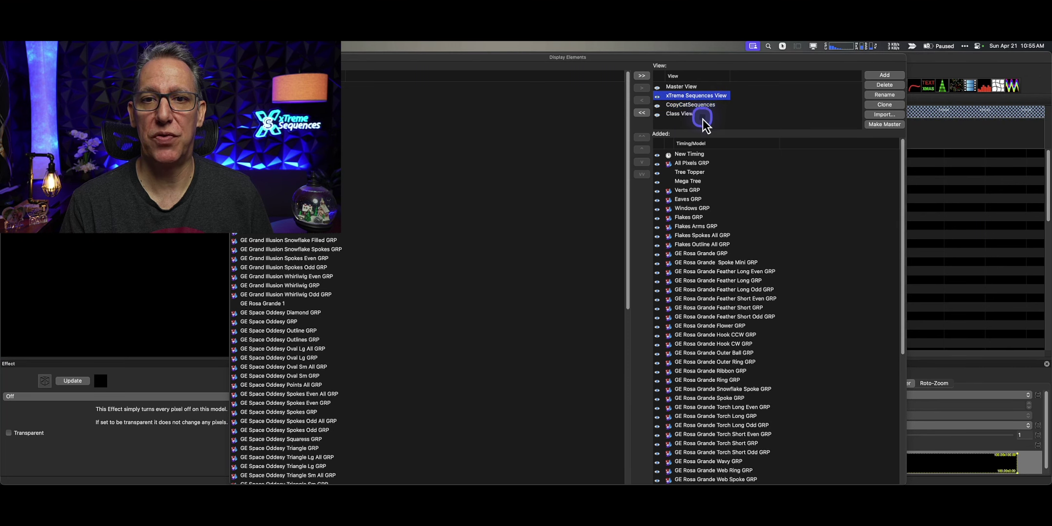
Step: Delete the Class View and CopyCatSequences views from the display elements
click(701, 115)
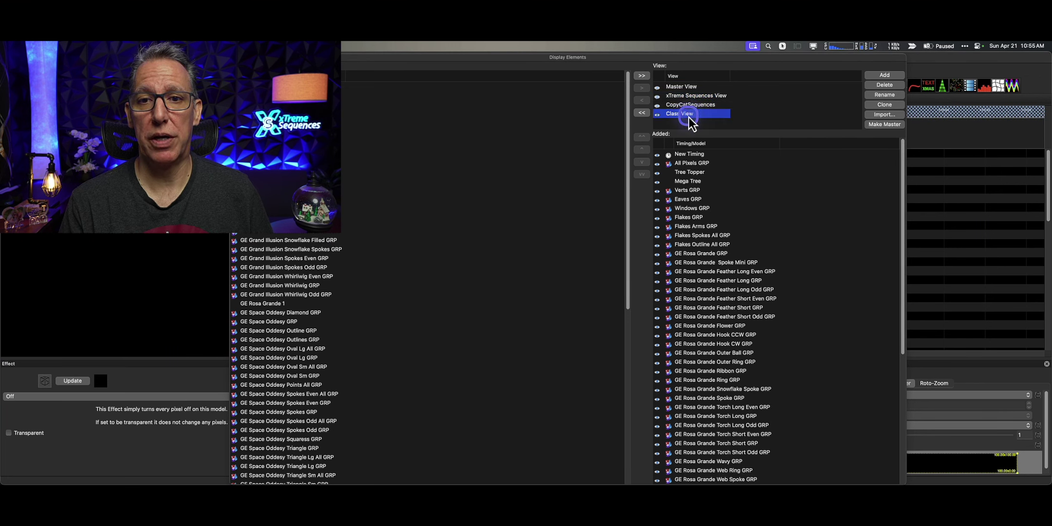
click(885, 85)
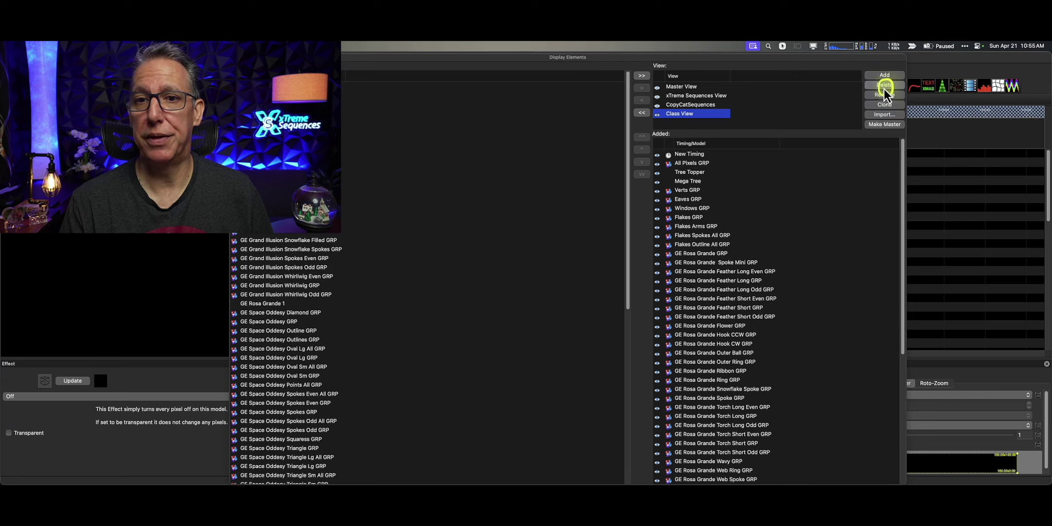
click(578, 215)
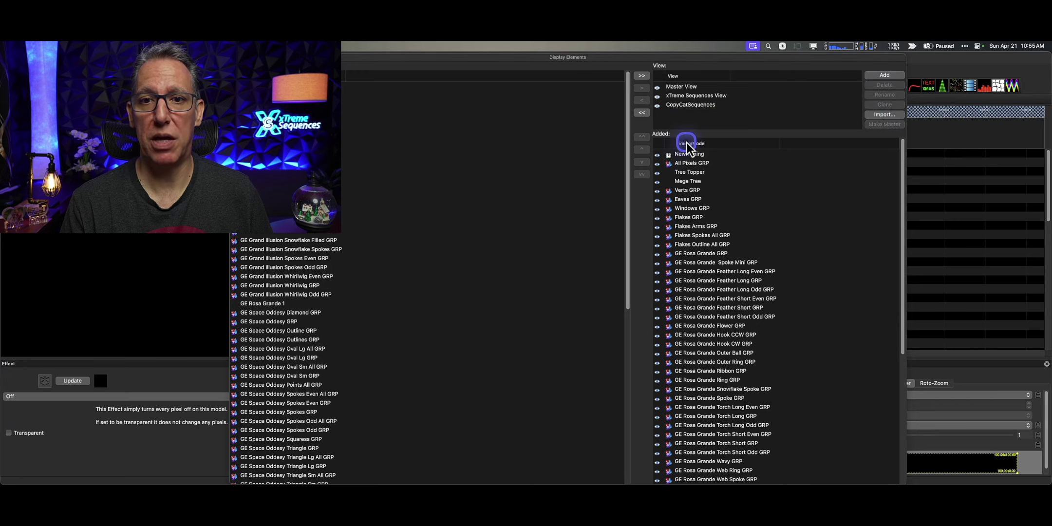
click(692, 105)
click(884, 85)
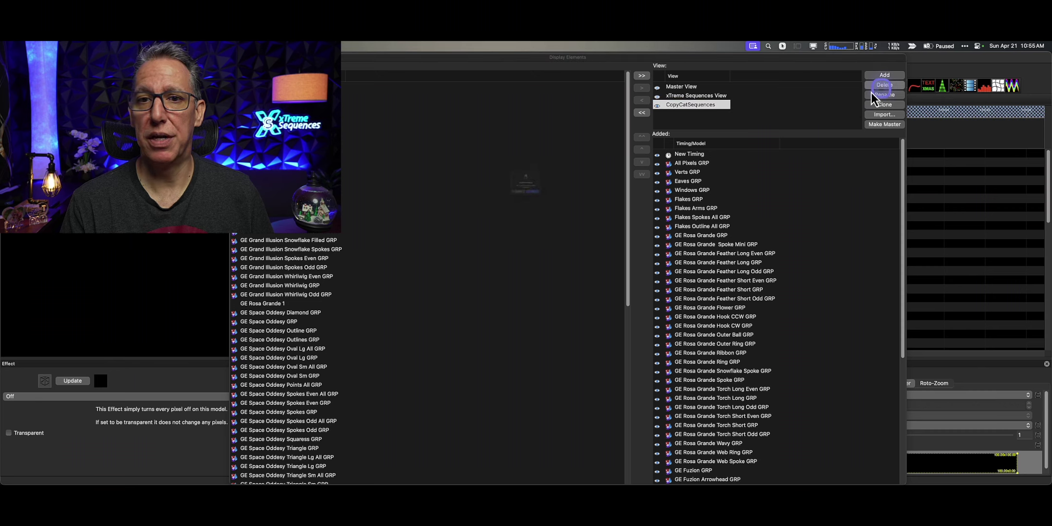
click(557, 215)
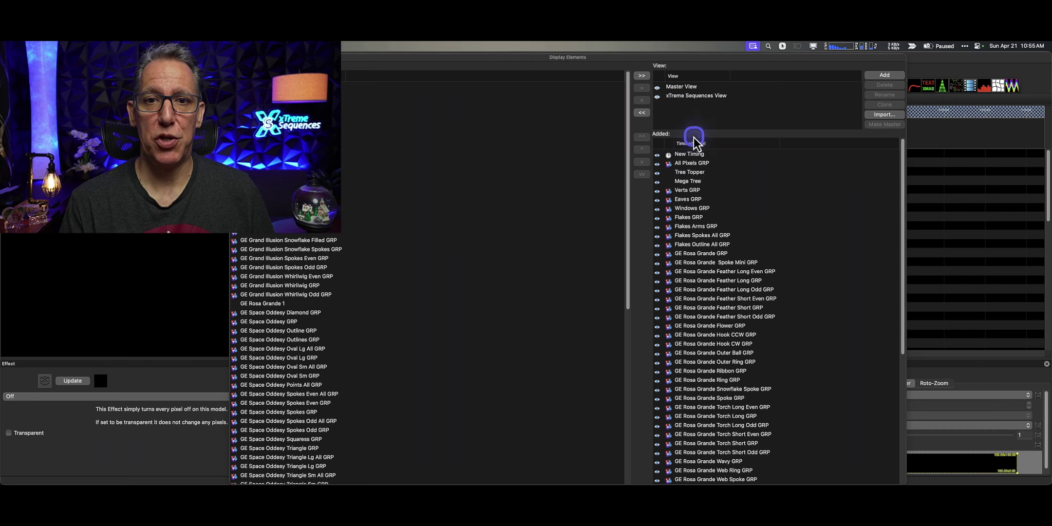
Step: Make xTreme Sequences View the current view and review its list of added models and groups
click(681, 88)
click(687, 98)
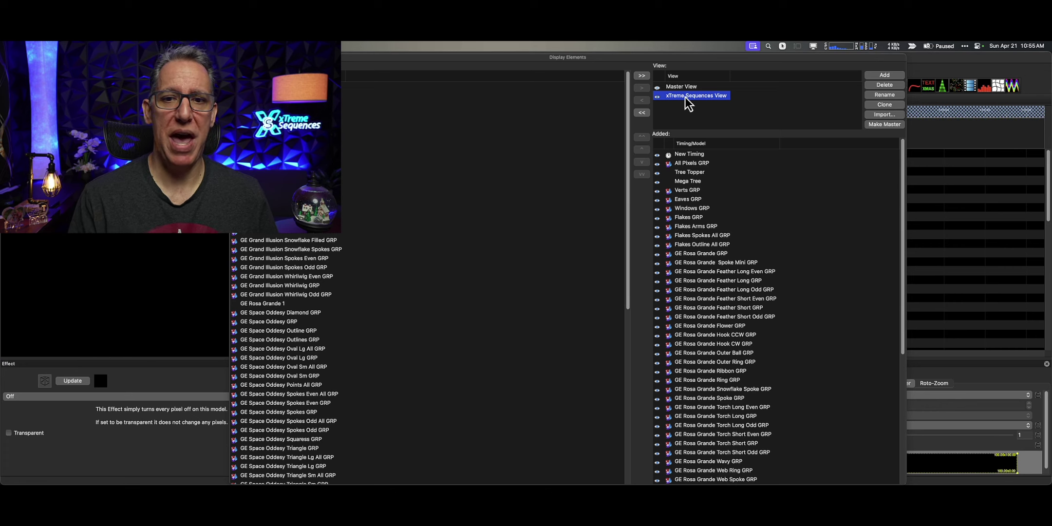
click(703, 113)
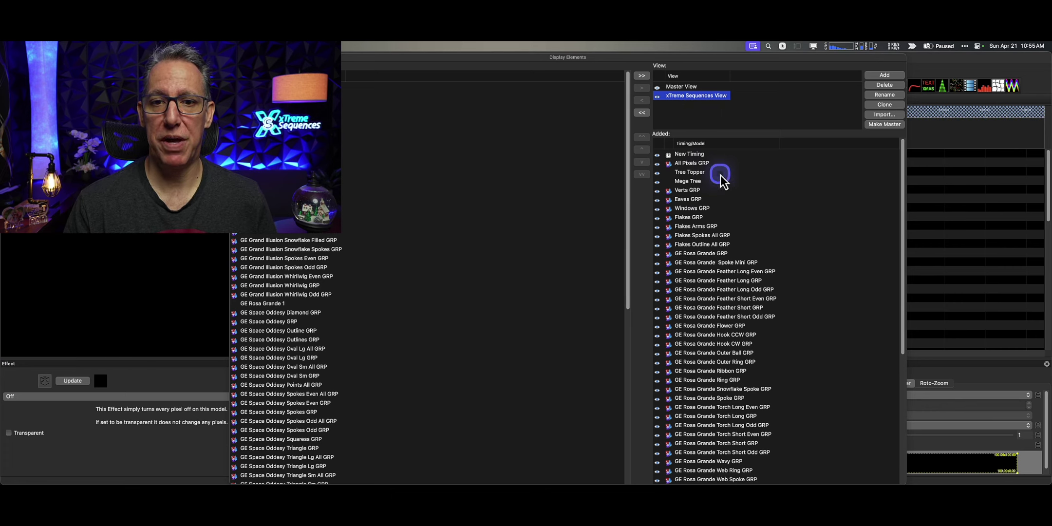
scroll(706, 316, down, 1)
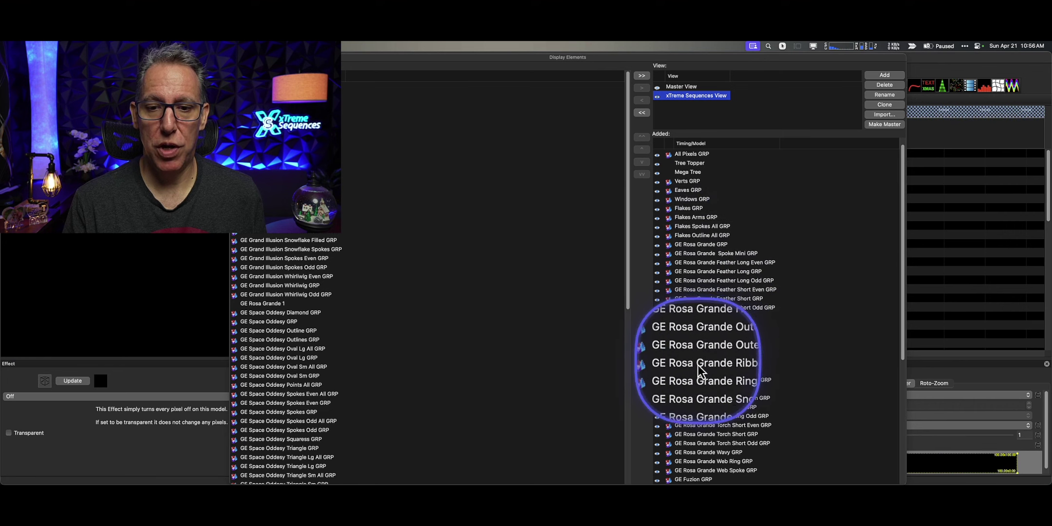
click(695, 380)
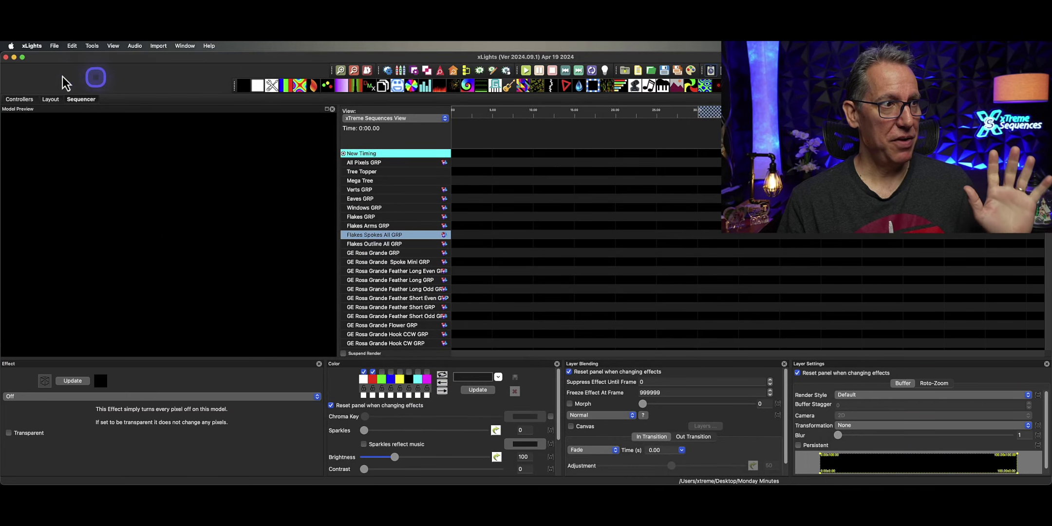
Step: Return to the layout of the Monday Minutes show and save it
click(50, 99)
click(96, 468)
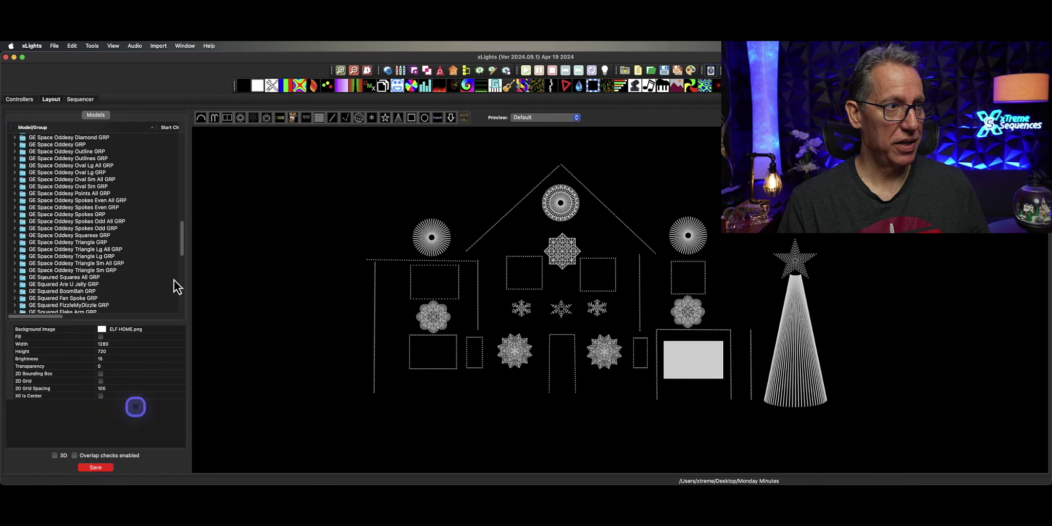
click(298, 234)
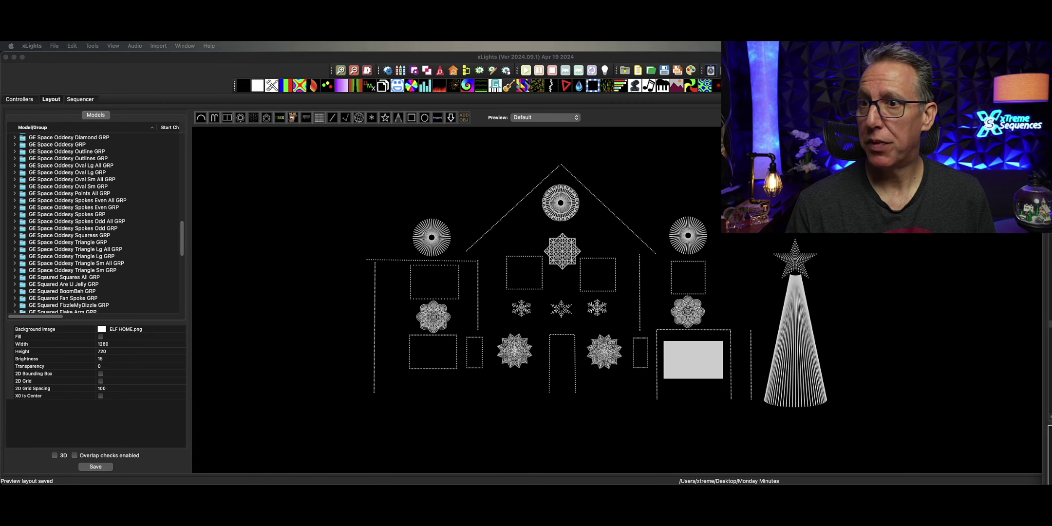
Step: Bring the second show's window back over the layout, clear its group selection and select the GE Fuzion 1 prop on the house
drag(1051, 117, 533, 59)
click(640, 371)
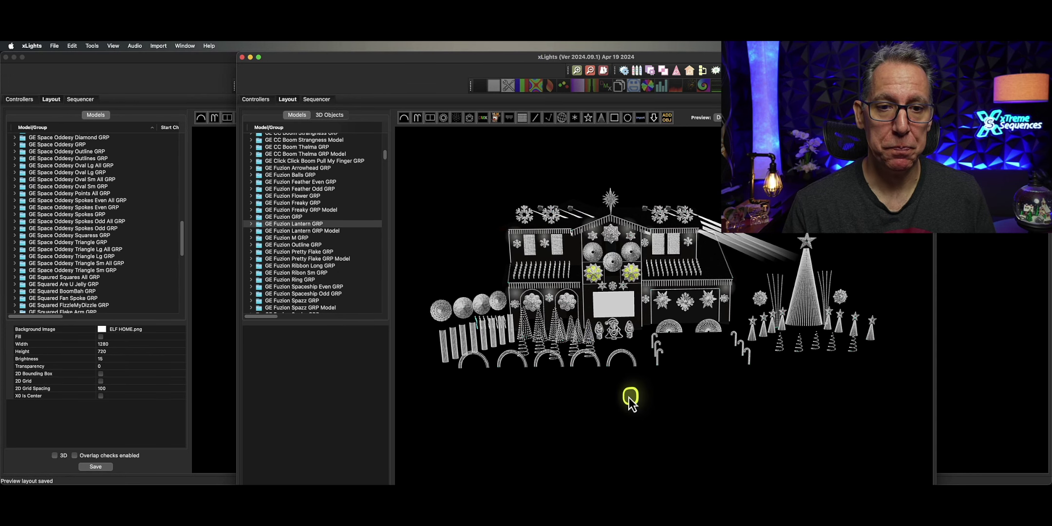
click(599, 415)
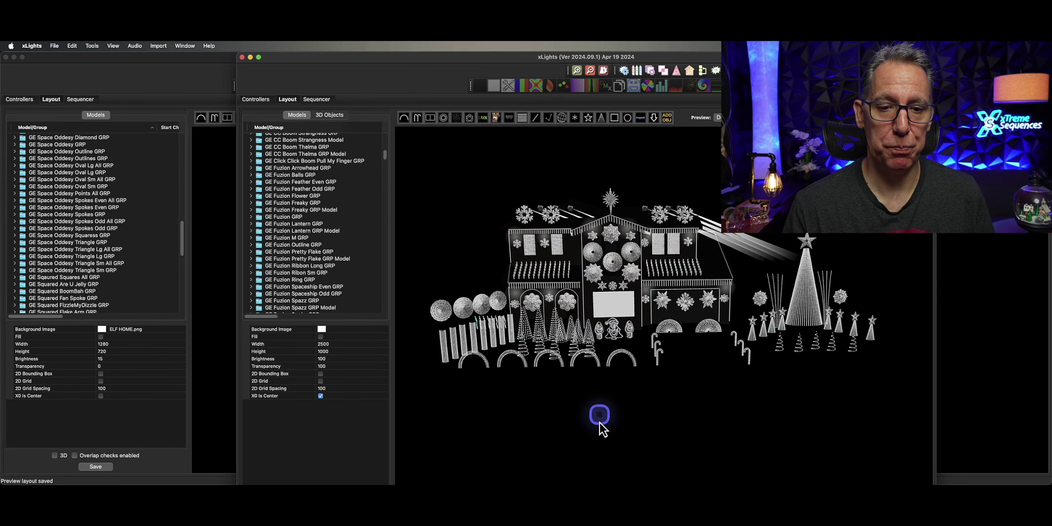
click(595, 272)
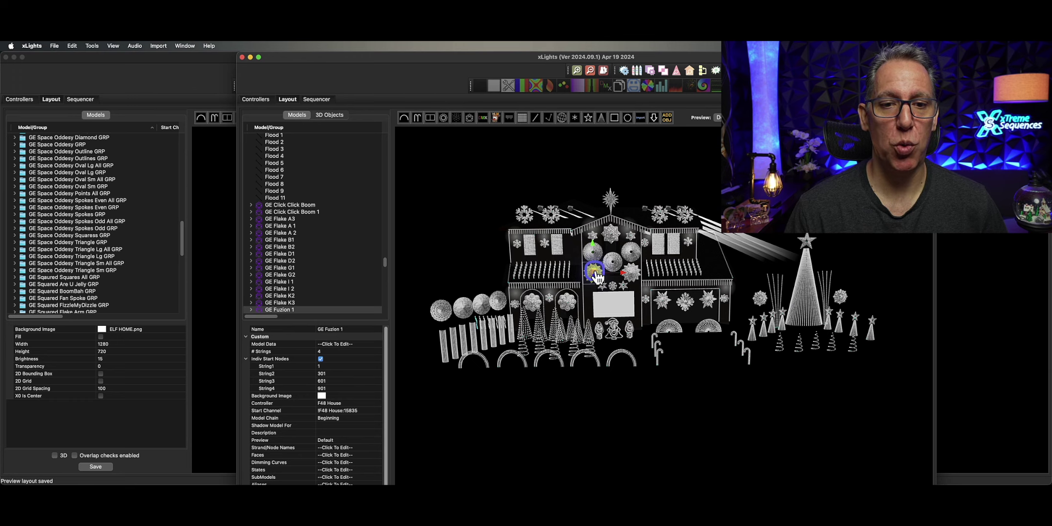
Step: Export the GE Fuzion 1 prop as an xLights model file named GE Fuzion 1 on the Desktop and enlarge the group selection dialog
right_click(594, 274)
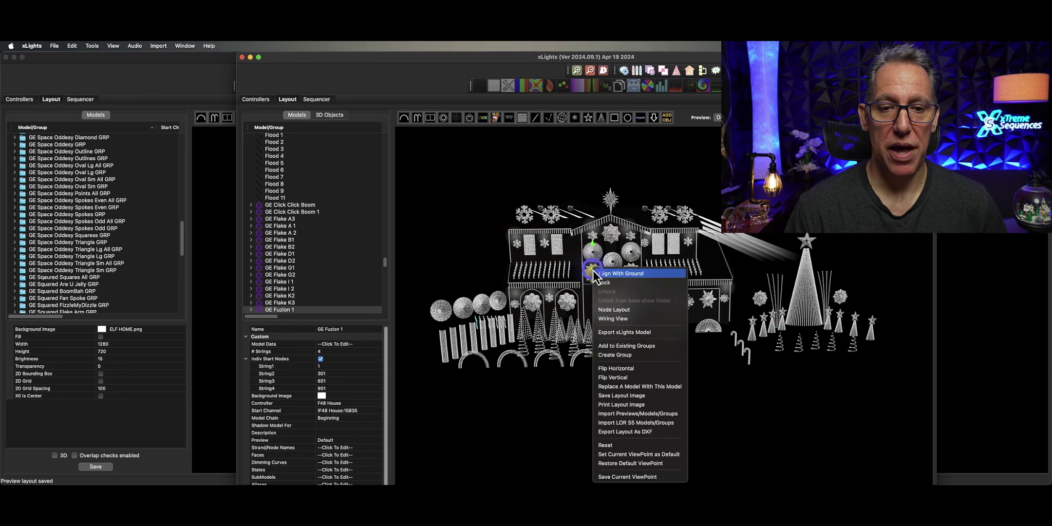
click(620, 333)
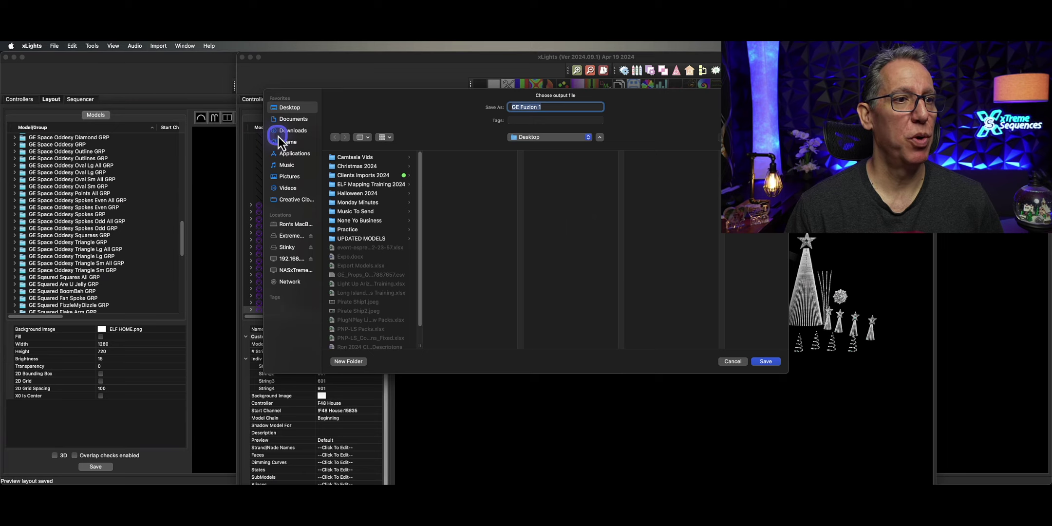
click(755, 360)
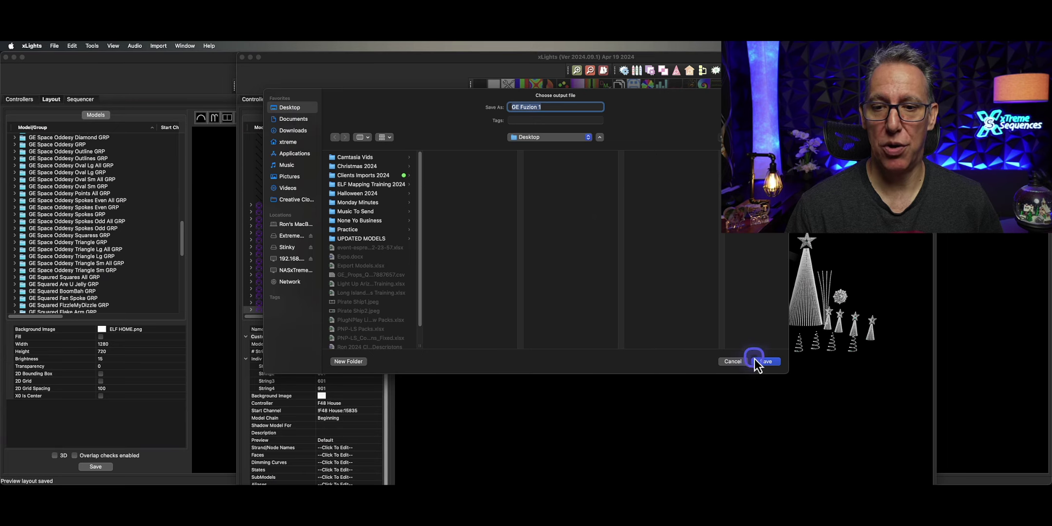
click(275, 151)
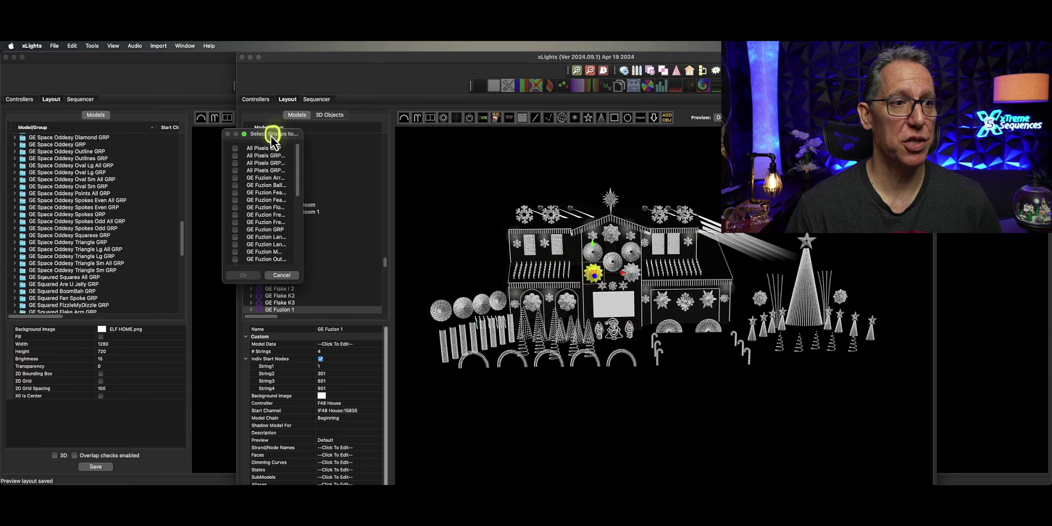
drag(277, 134, 544, 113)
drag(567, 262, 708, 403)
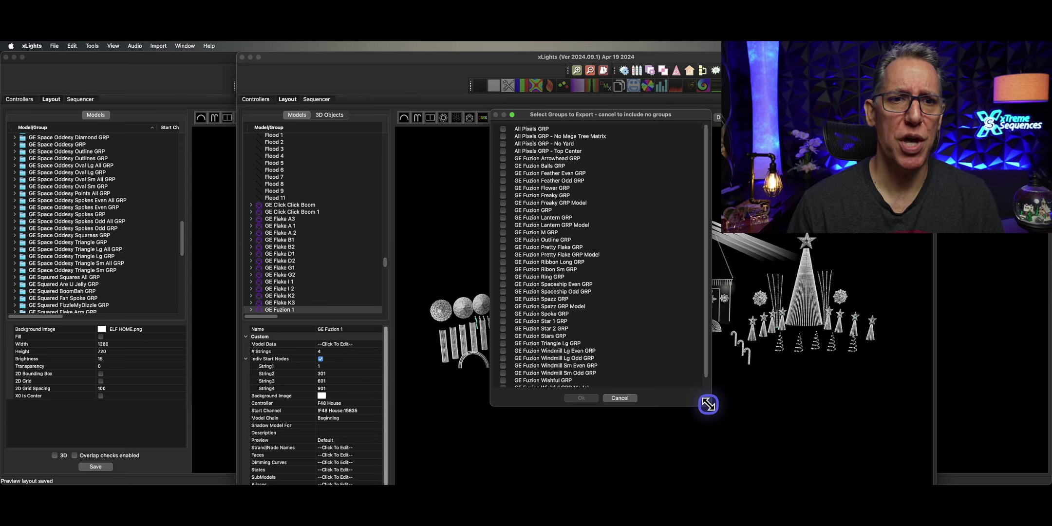
Step: Select all groups for the export except the four All Pixels groups, check the GE Fuzion entries and confirm the export
click(507, 142)
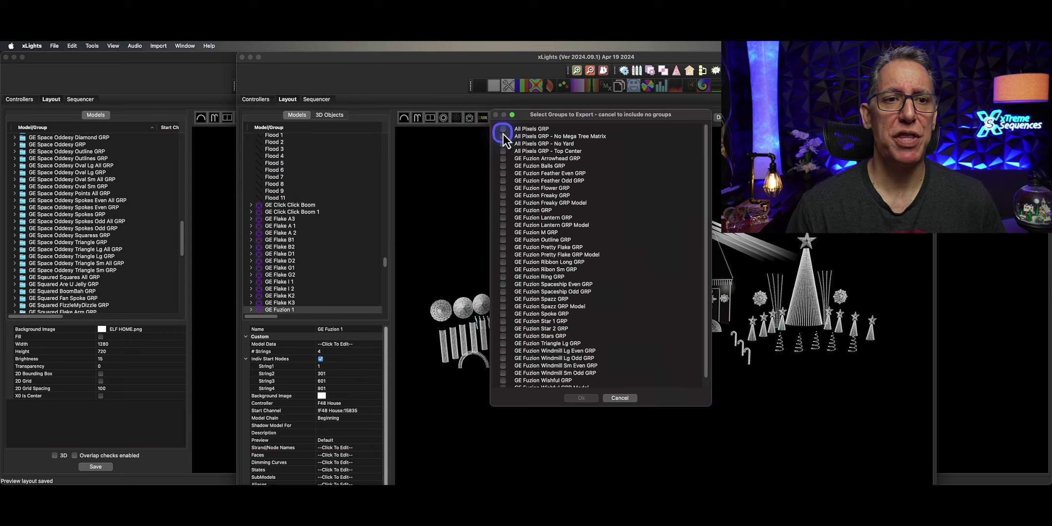
click(520, 151)
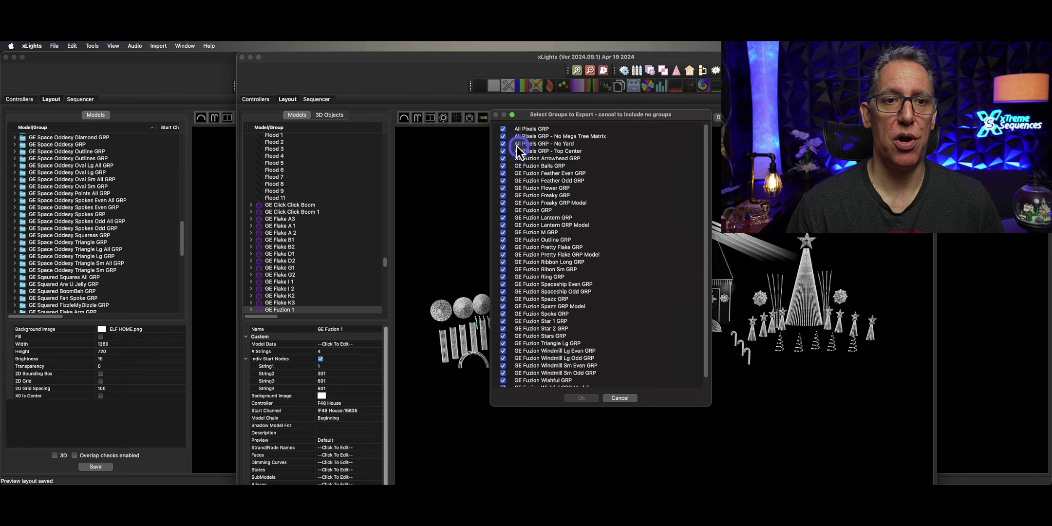
click(503, 130)
click(503, 137)
click(503, 144)
click(503, 152)
scroll(559, 224, down, 1)
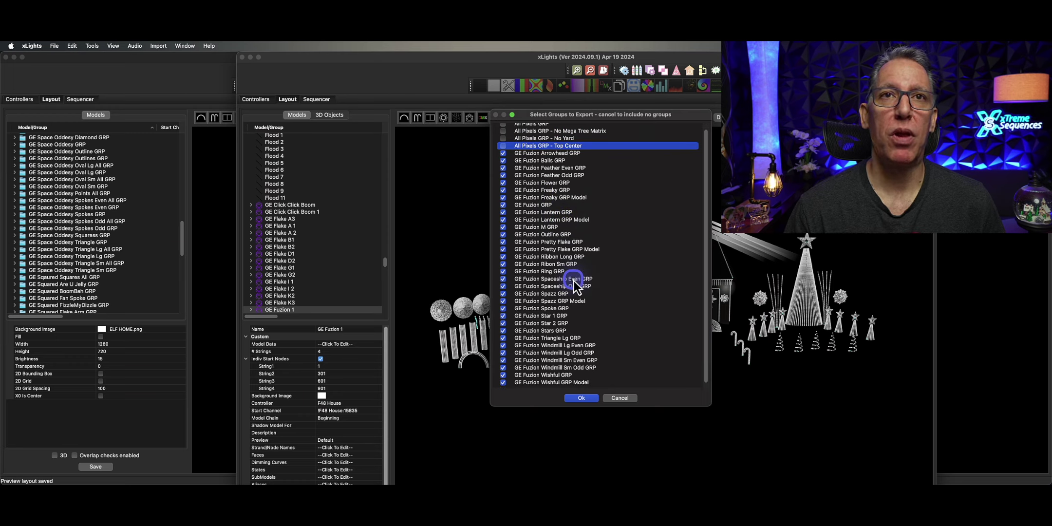
scroll(530, 282, down, 1)
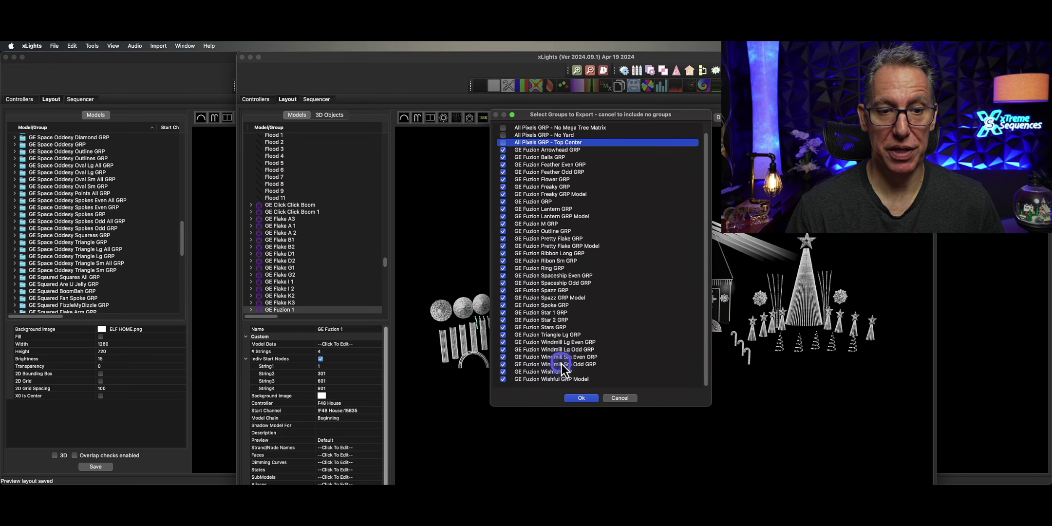
click(584, 398)
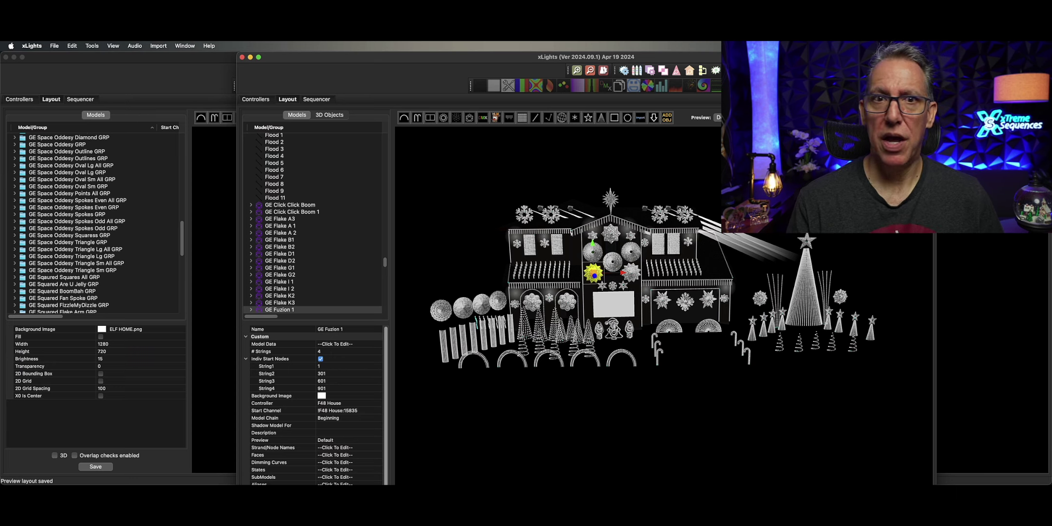
Step: Close the second show's window, move the Monday Minutes layout window aside and open the Monday Minutes folder from the desktop
click(242, 57)
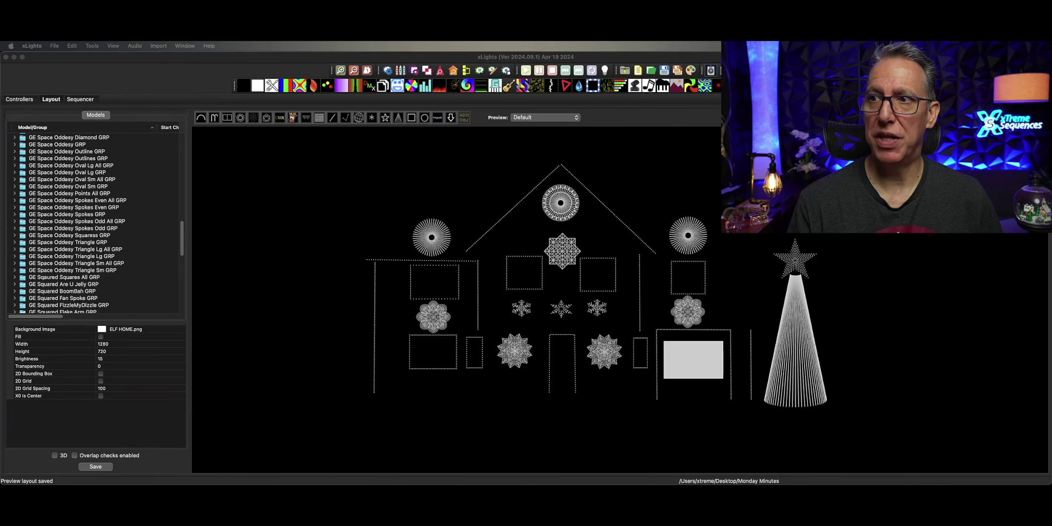
drag(759, 57, 626, 57)
click(1018, 292)
click(1017, 291)
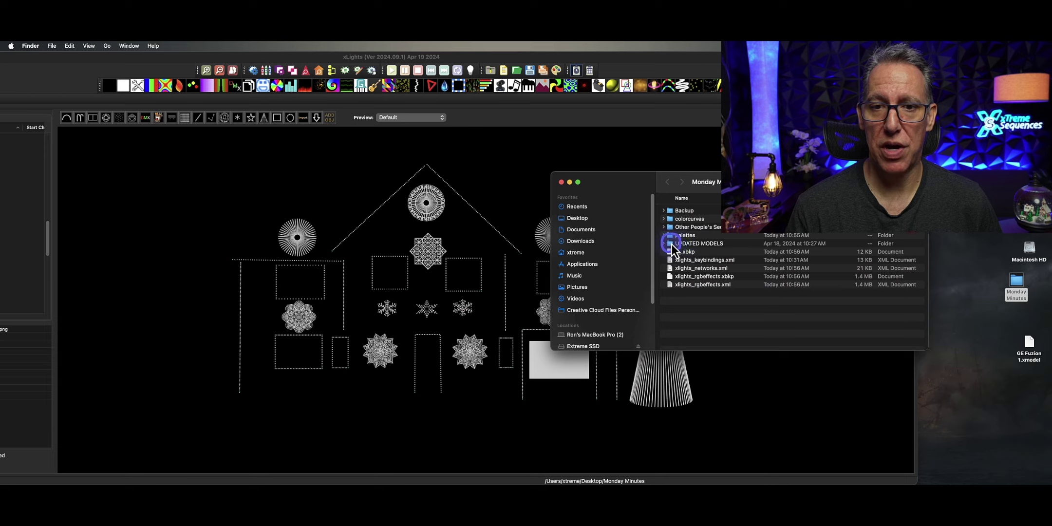
Step: Check the model files in the UPDATED MODELS folder, close the Finder window and return to the xLights layout
double_click(672, 243)
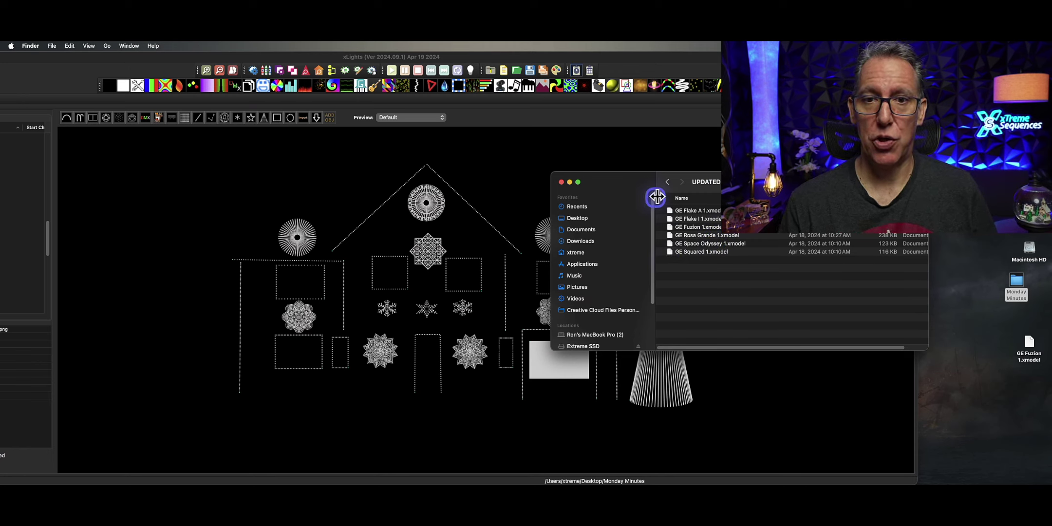
click(667, 182)
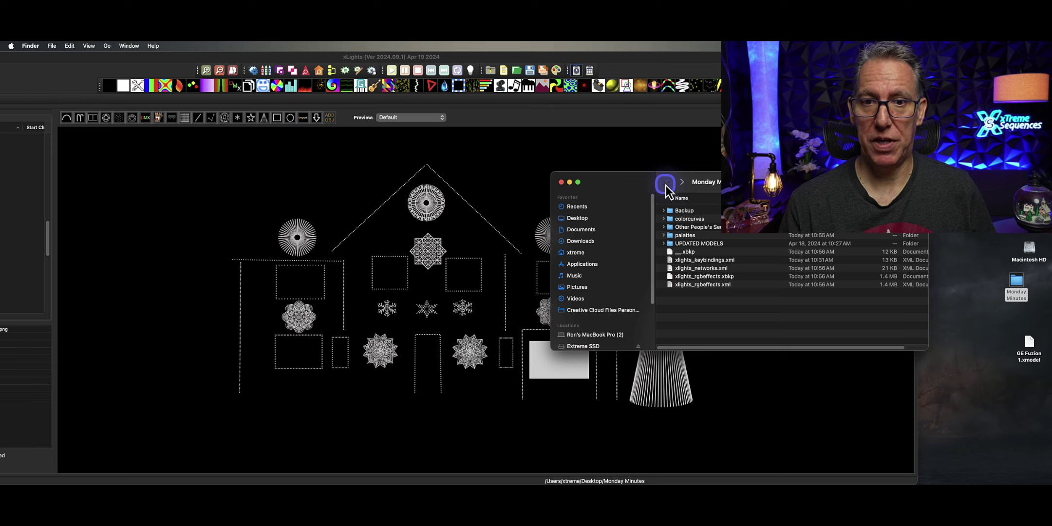
click(561, 181)
click(800, 305)
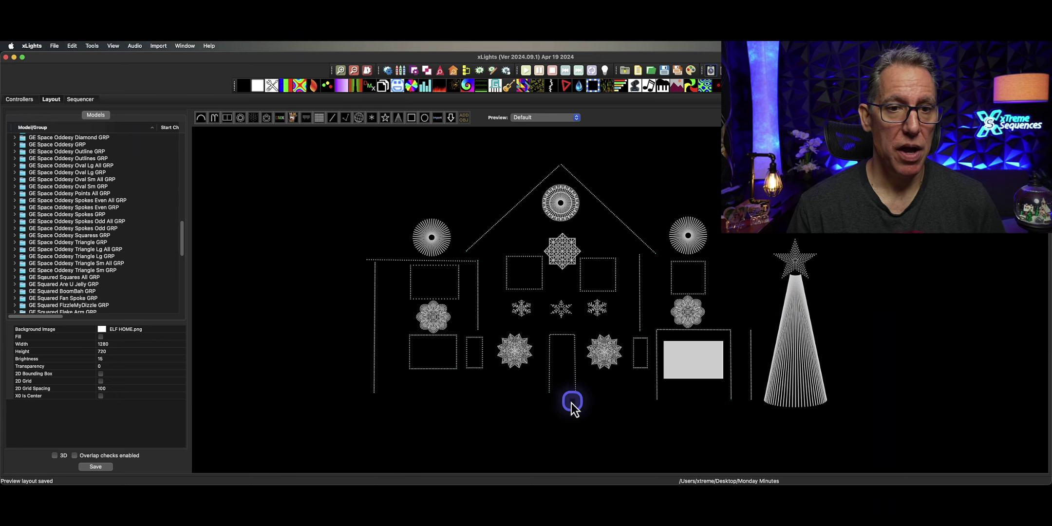
Step: Select the GE Rosa Grande 1 prop at the peak of the house and examine its submodel groups in the model list
click(565, 202)
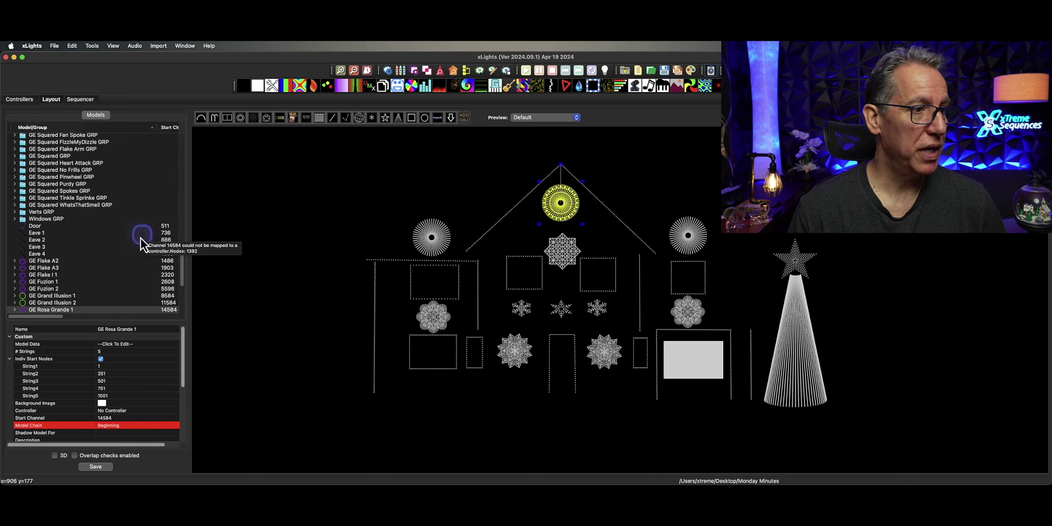
scroll(143, 242, down, 3)
scroll(139, 246, down, 2)
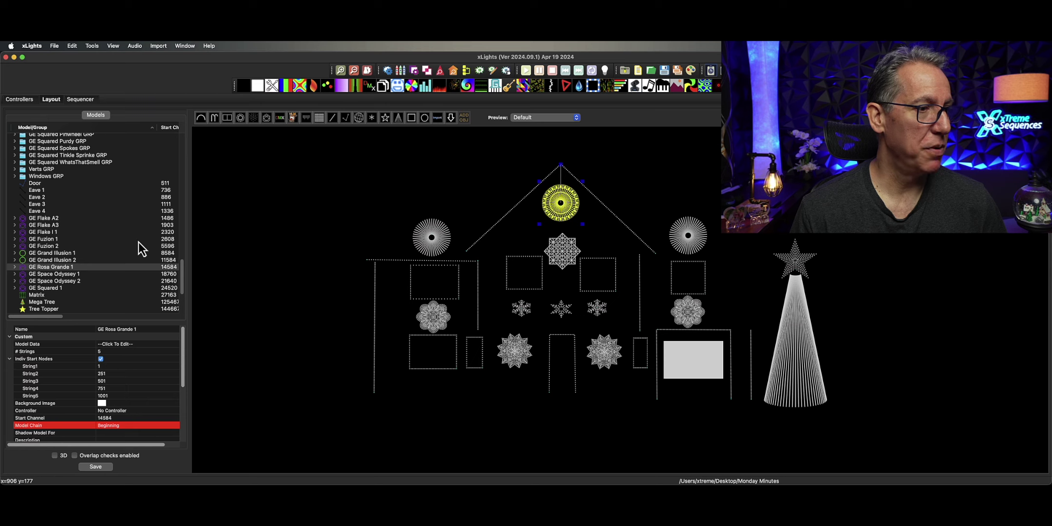
scroll(111, 275, up, 10)
scroll(111, 275, up, 5)
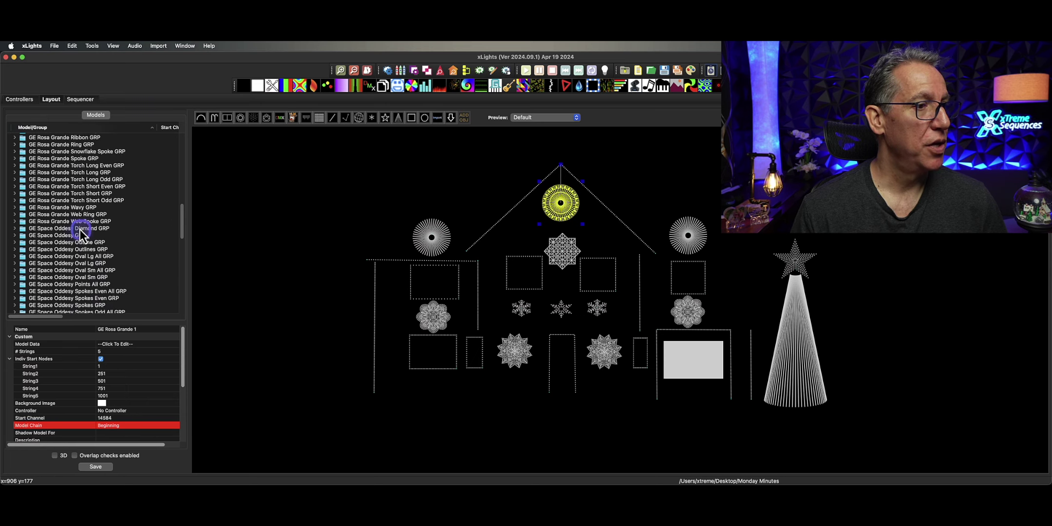
scroll(82, 237, up, 5)
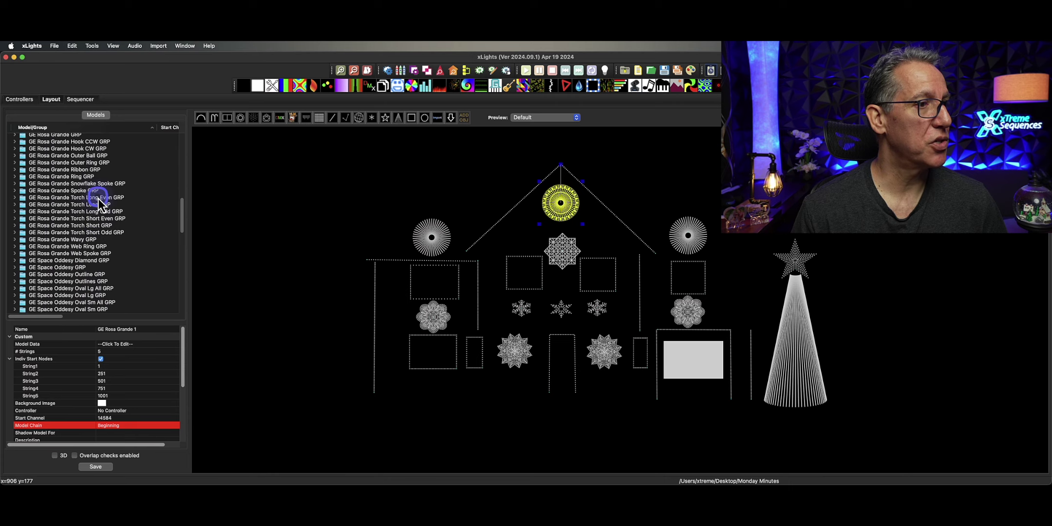
scroll(88, 253, down, 1)
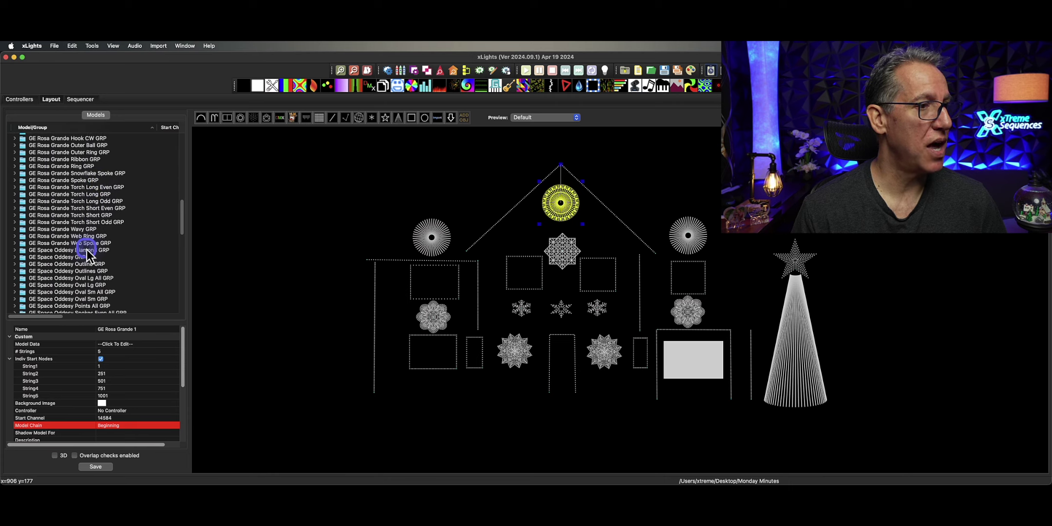
scroll(93, 209, up, 1)
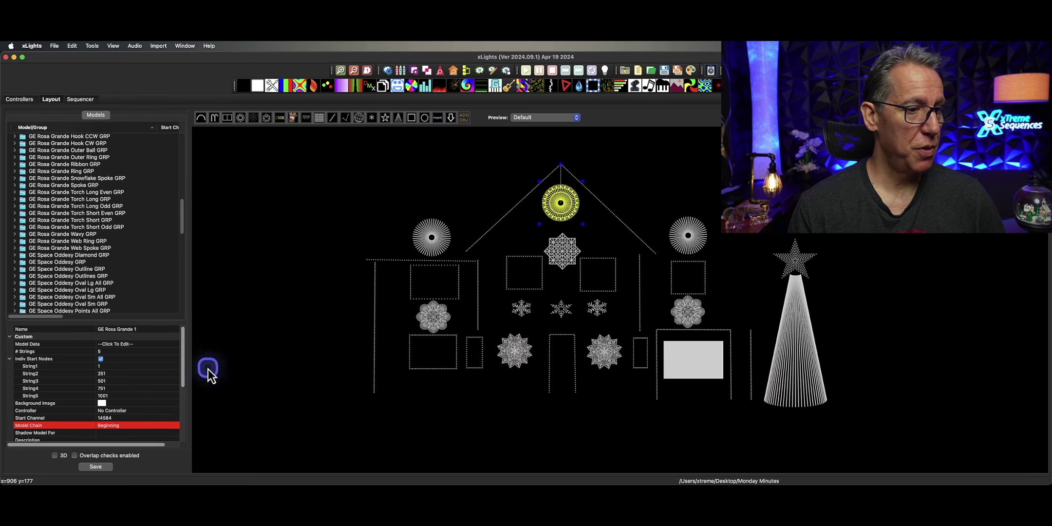
Step: Open the SubModels editor from the properties of GE Rosa Grande 1
drag(181, 355, 182, 388)
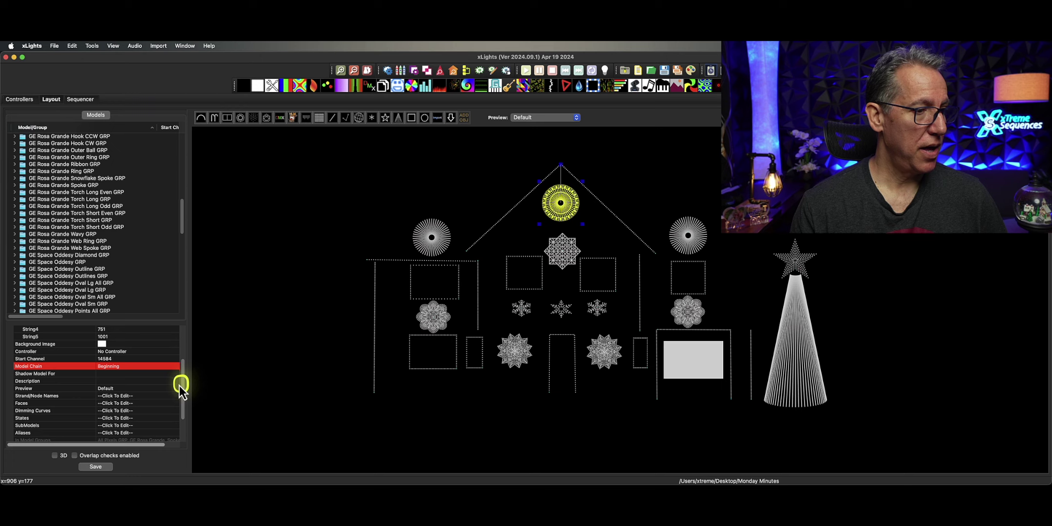
scroll(181, 387, down, 3)
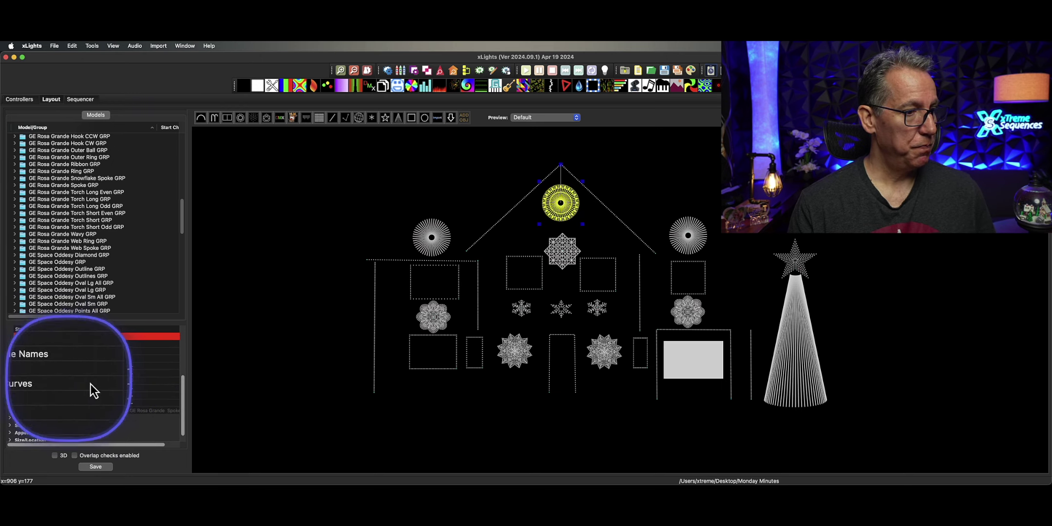
click(164, 398)
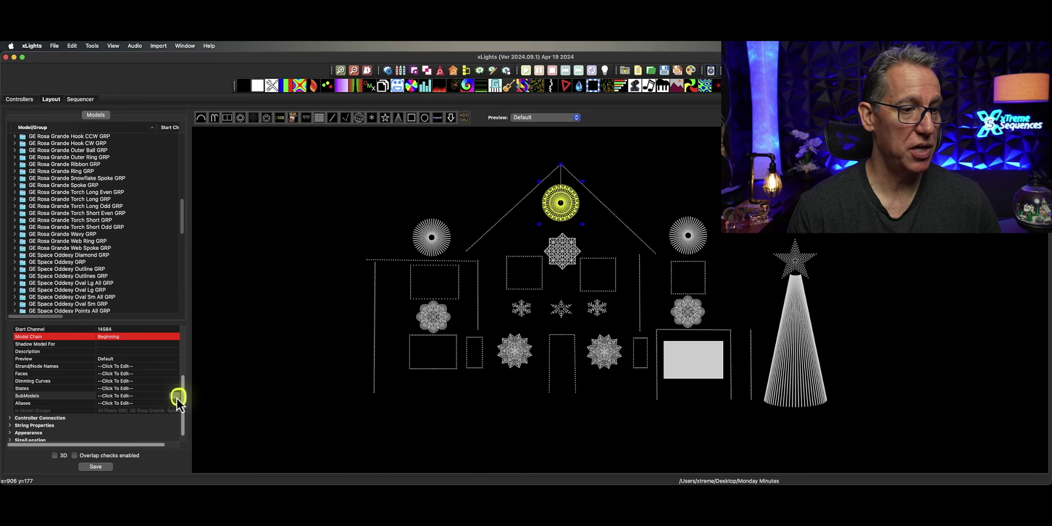
click(176, 397)
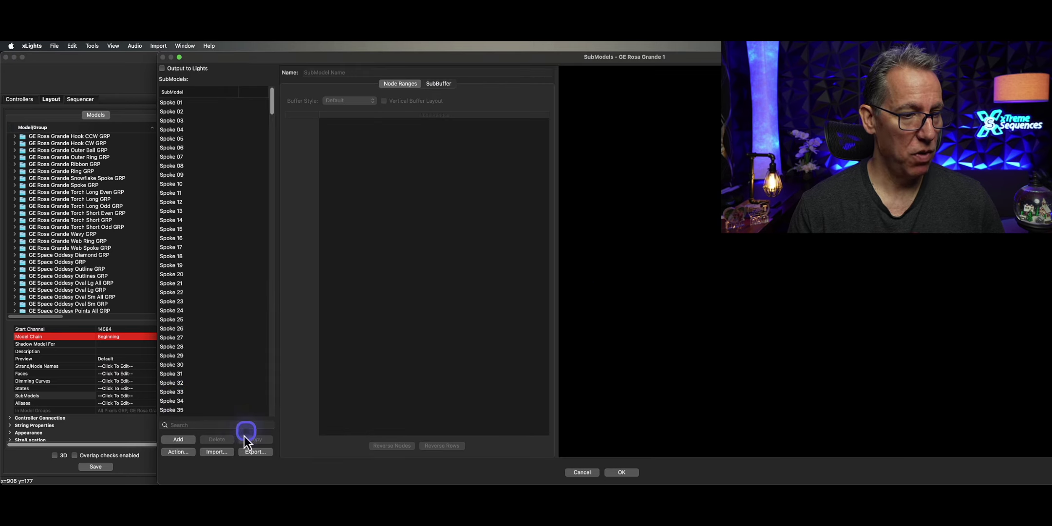
Step: Import submodels from the file GE Rosa Grande 1.xmodel in the UPDATED MODELS folder of Monday Minutes
click(214, 456)
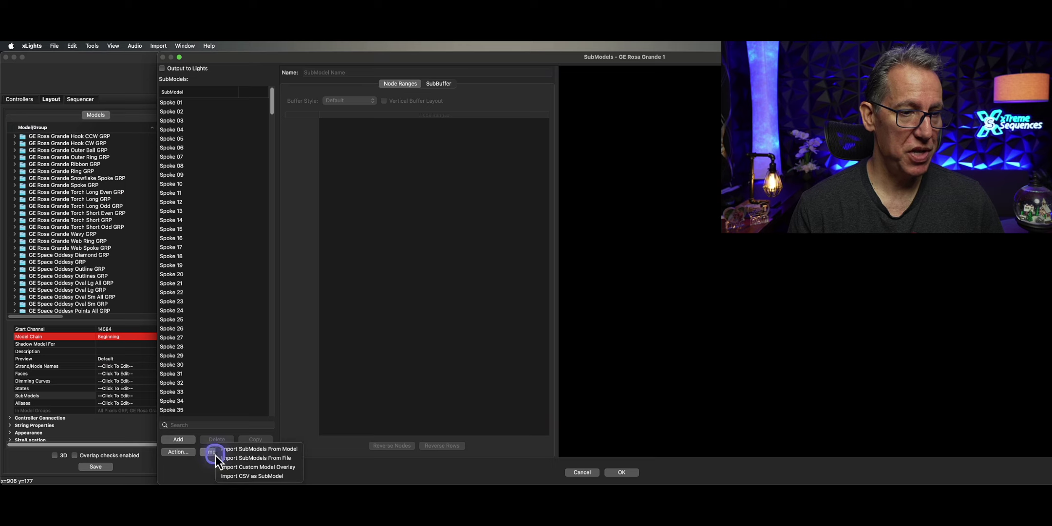
click(279, 461)
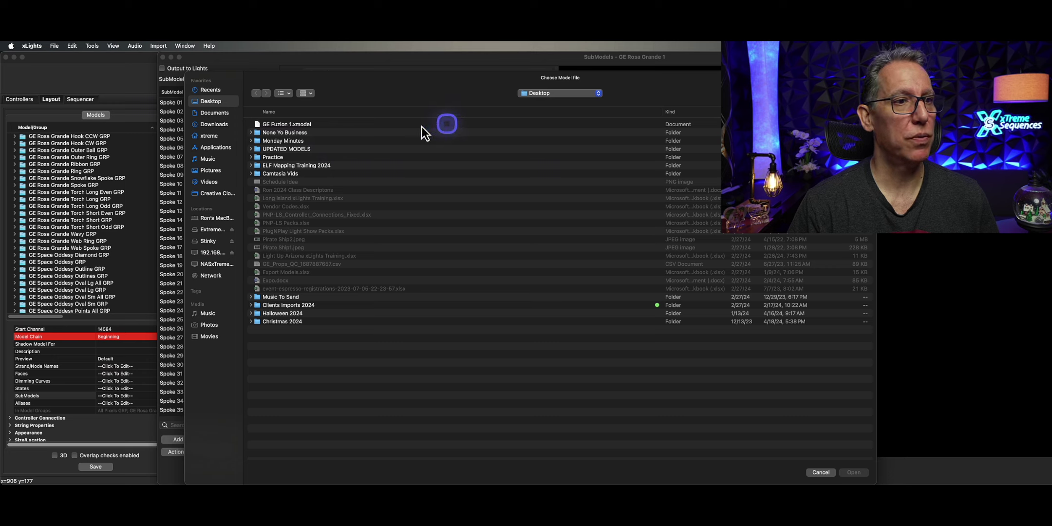
double_click(288, 143)
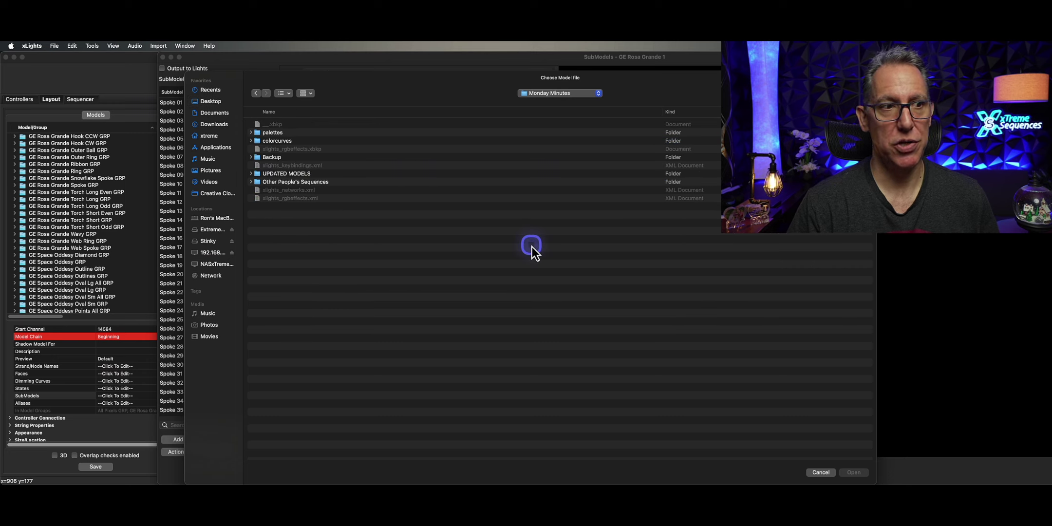
double_click(284, 176)
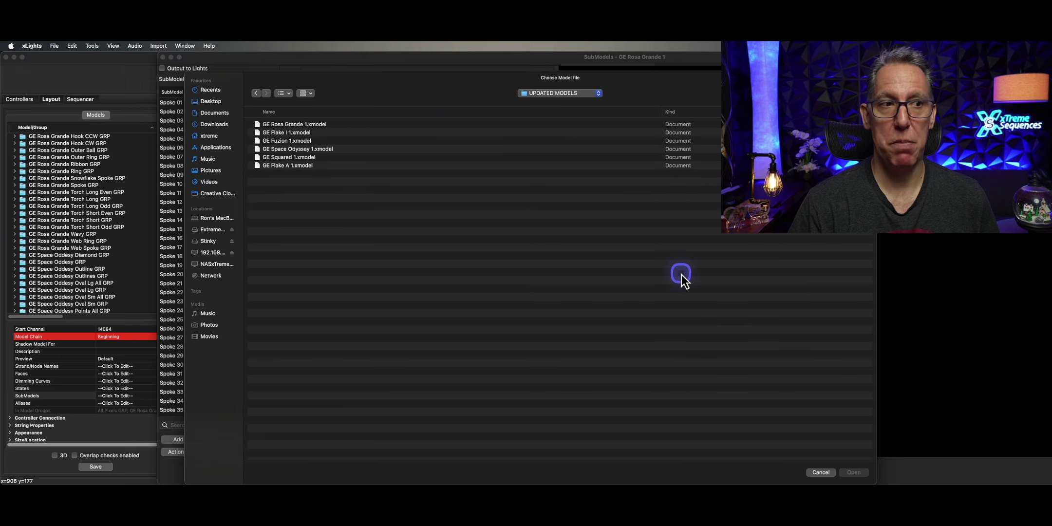
click(298, 125)
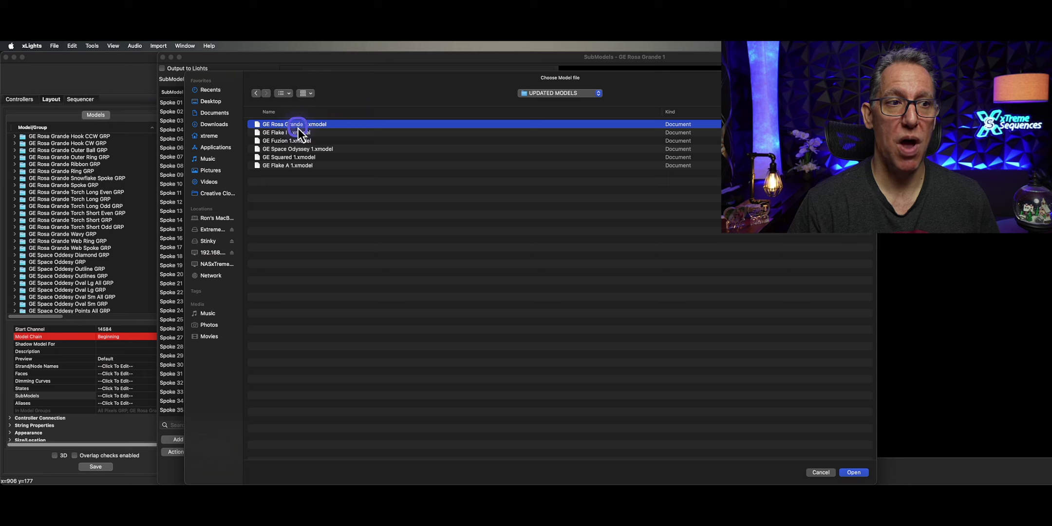
click(854, 471)
Step: Enlarge the submodel selection window and look through the submodels offered for import
drag(862, 333, 620, 97)
click(669, 259)
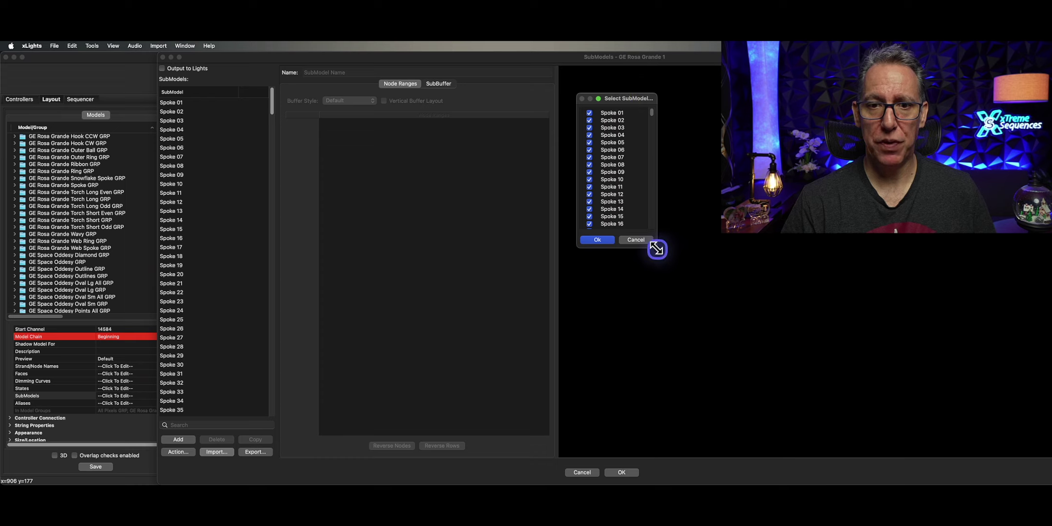
drag(657, 249, 812, 401)
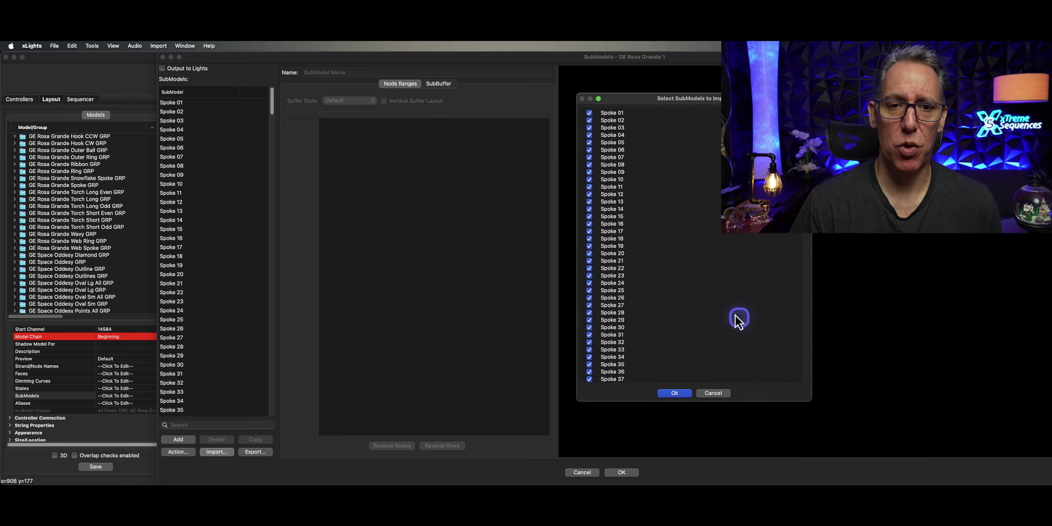
scroll(735, 316, down, 3)
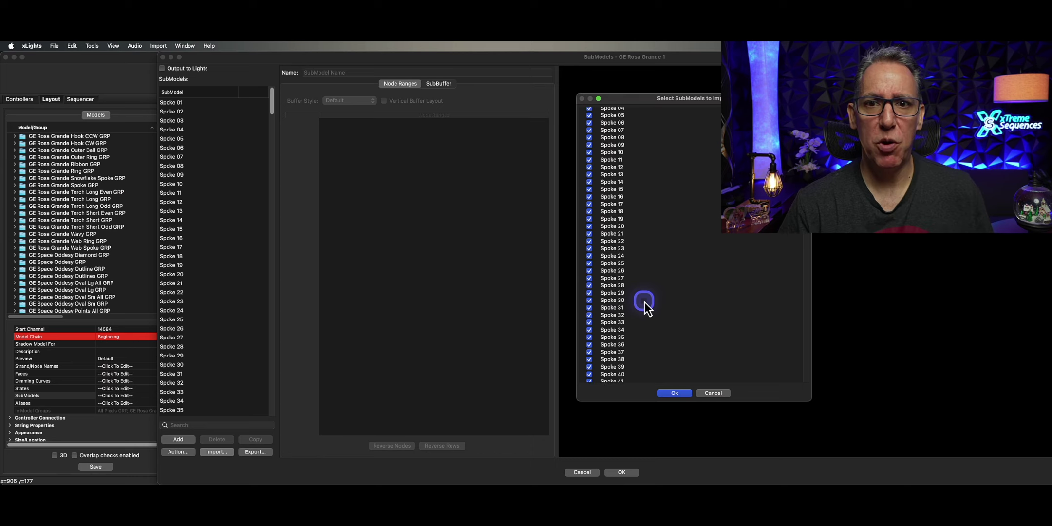
scroll(645, 306, down, 20)
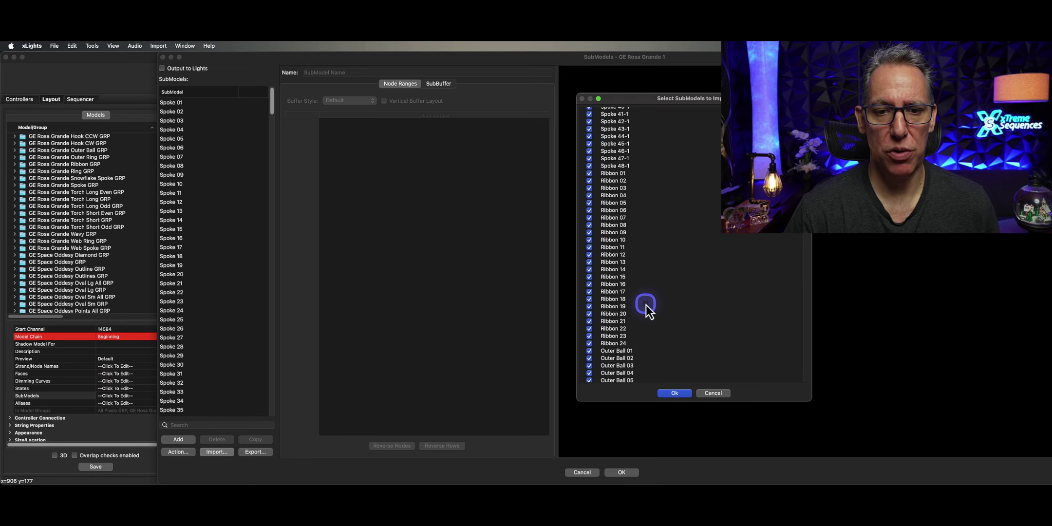
scroll(646, 304, down, 15)
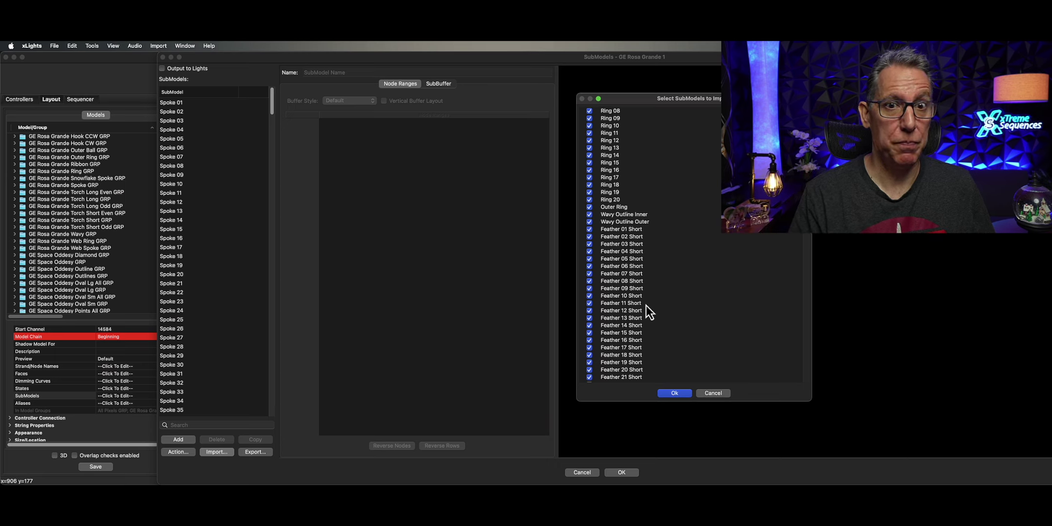
scroll(646, 306, up, 10)
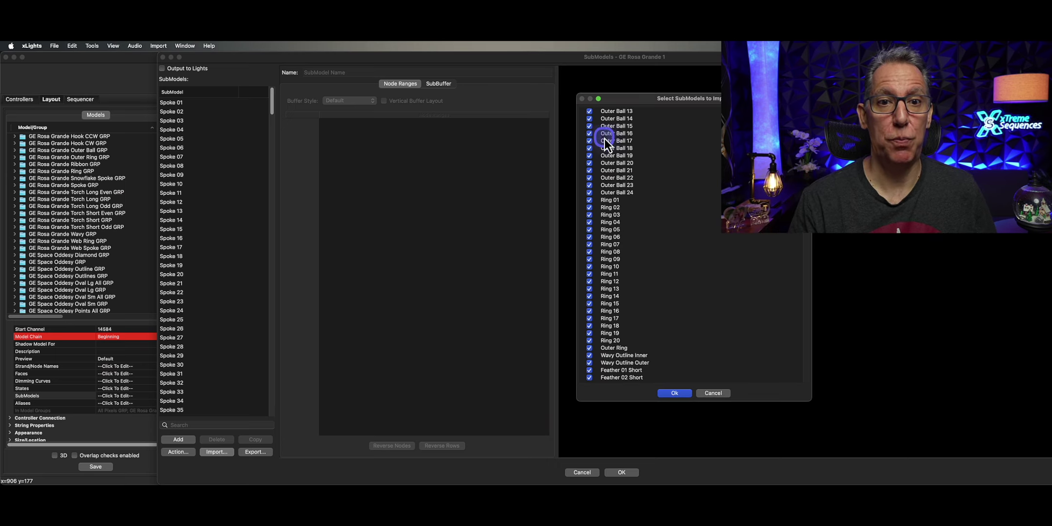
Step: Deselect every submodel in the import list and locate the Superfly entries
right_click(591, 115)
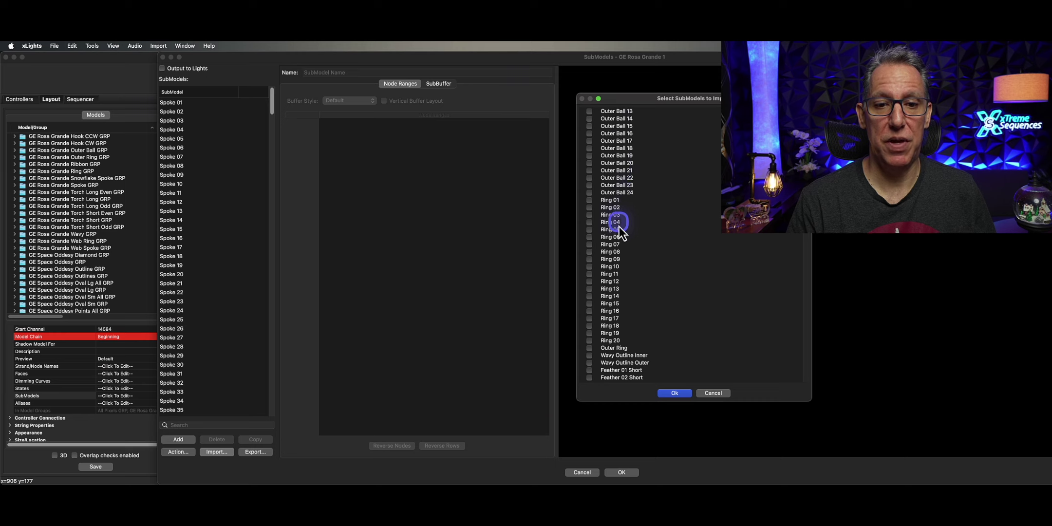
scroll(622, 270, down, 10)
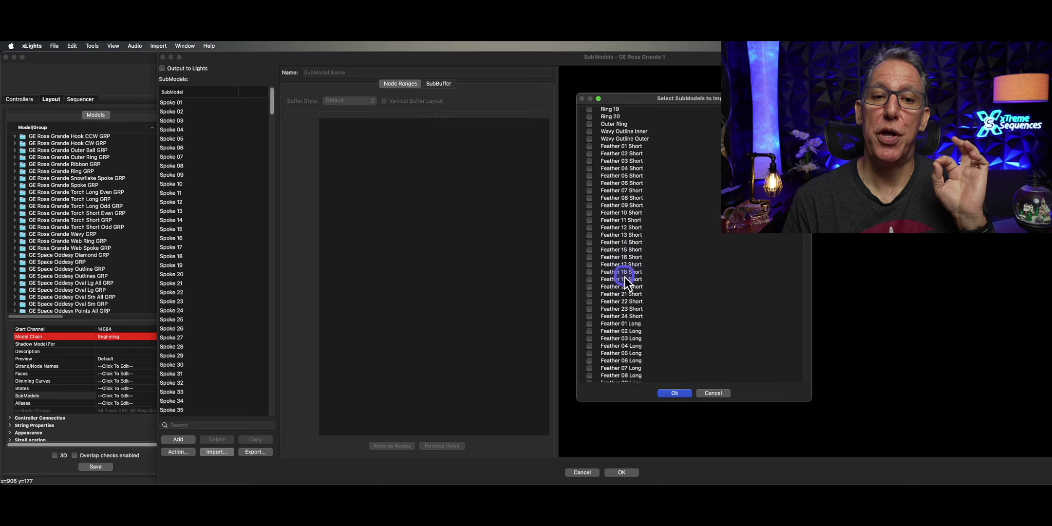
scroll(624, 277, down, 10)
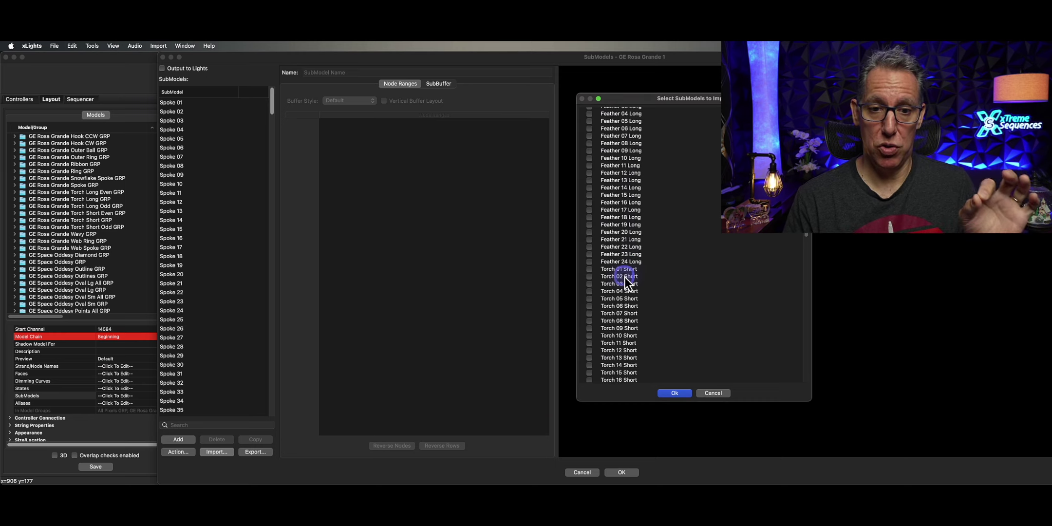
scroll(625, 278, down, 20)
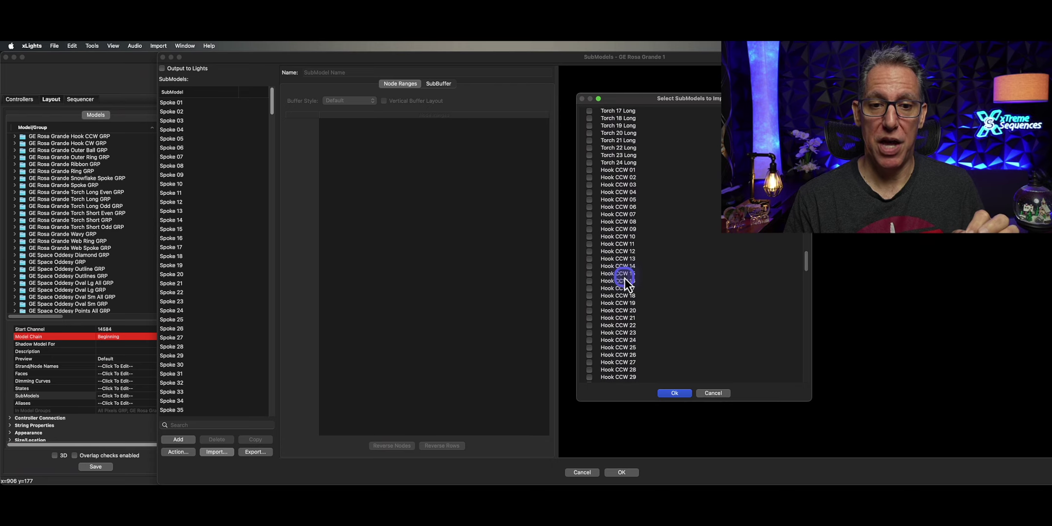
scroll(625, 283, down, 20)
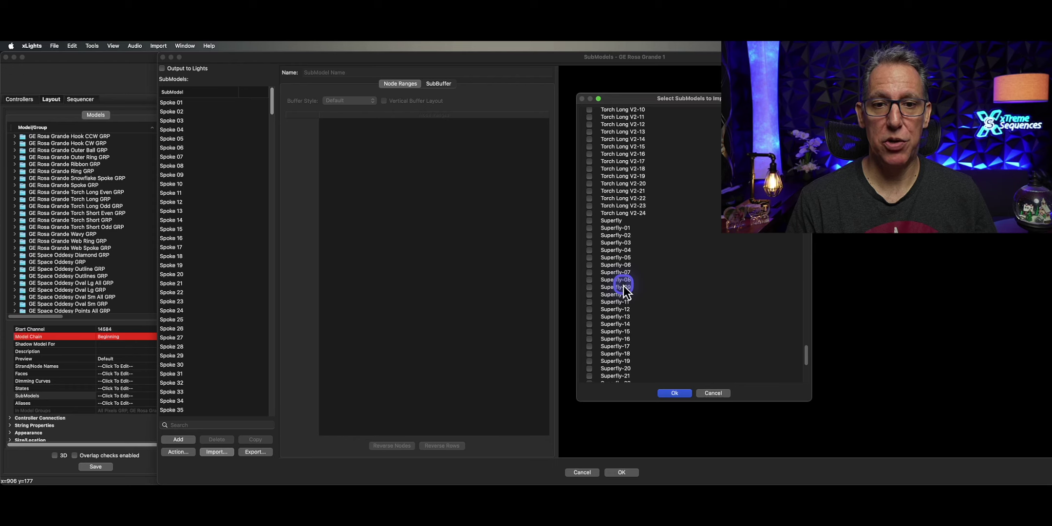
scroll(624, 287, down, 2)
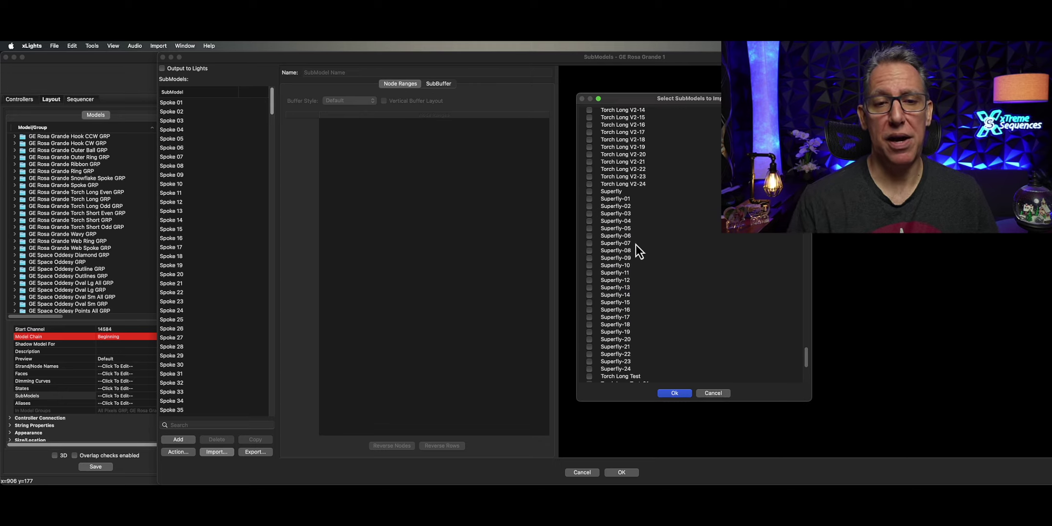
right_click(590, 115)
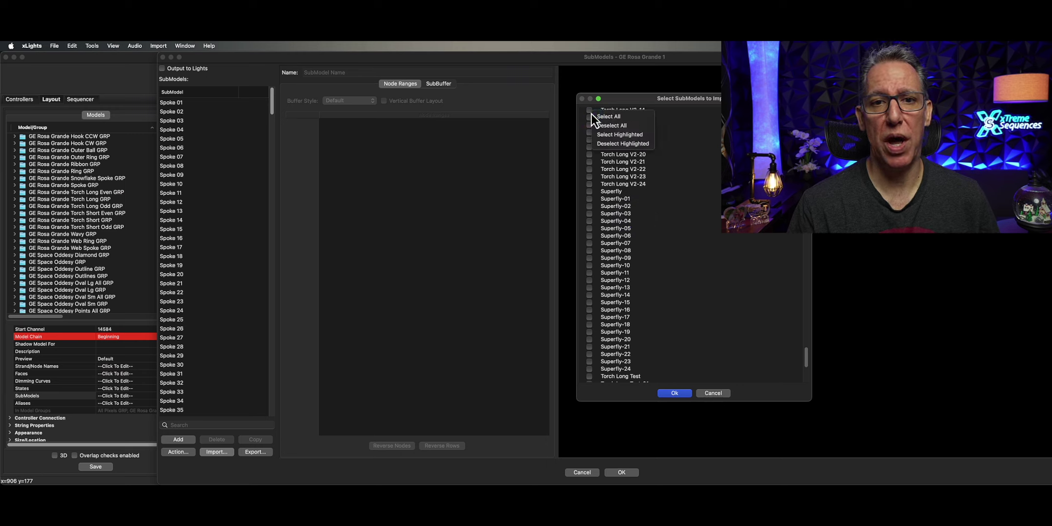
click(613, 117)
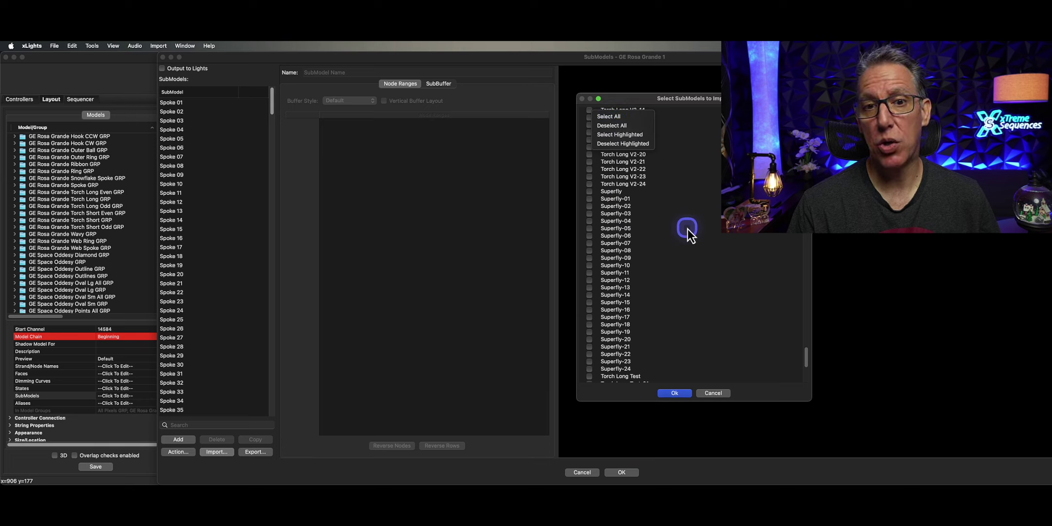
click(662, 247)
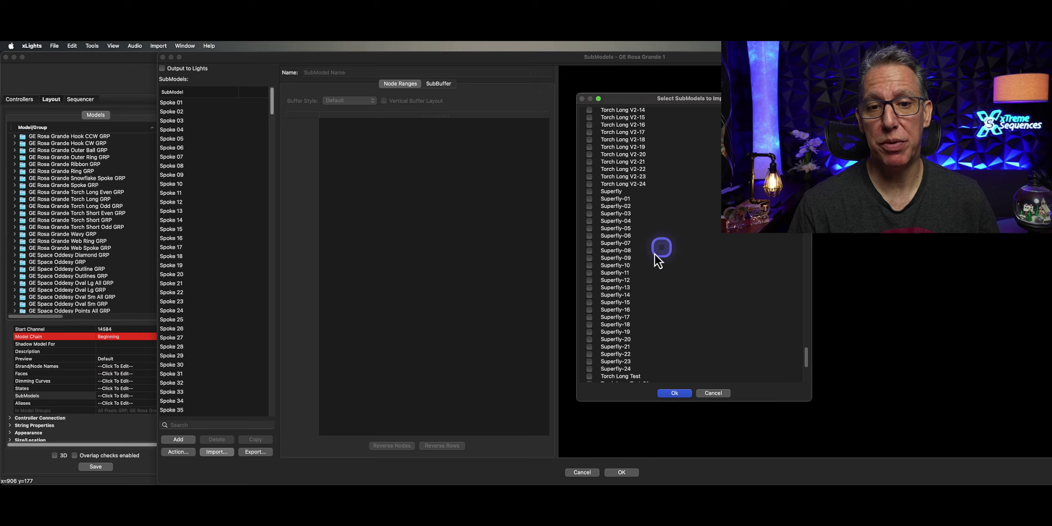
Step: Mark only Superfly and Superfly-01 through Superfly-24 for import
scroll(625, 298, down, 10)
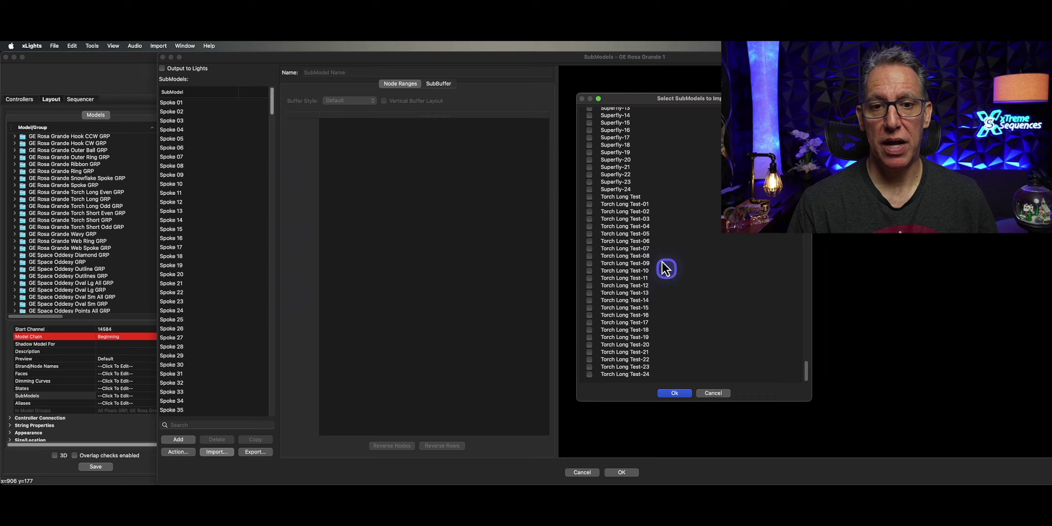
click(613, 196)
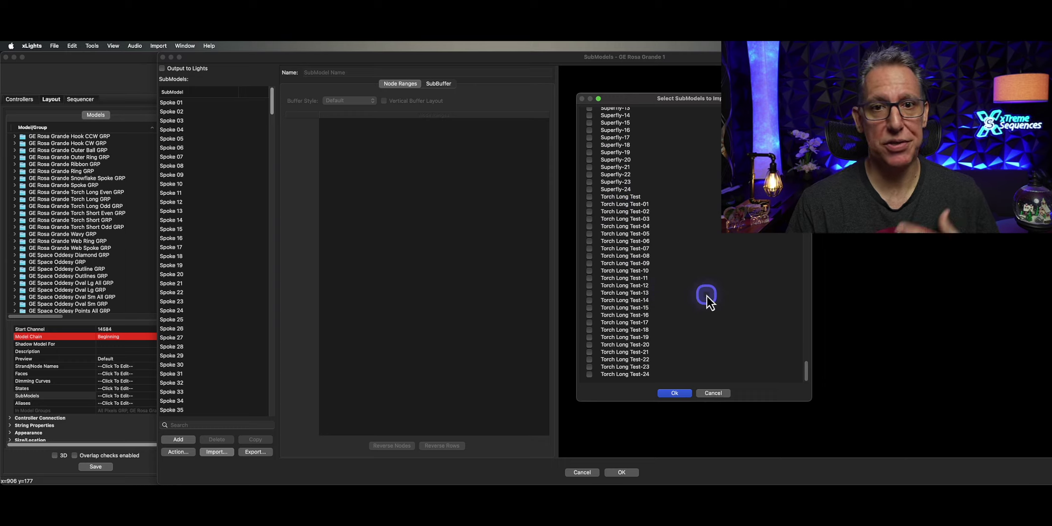
scroll(706, 296, up, 8)
click(597, 172)
click(590, 167)
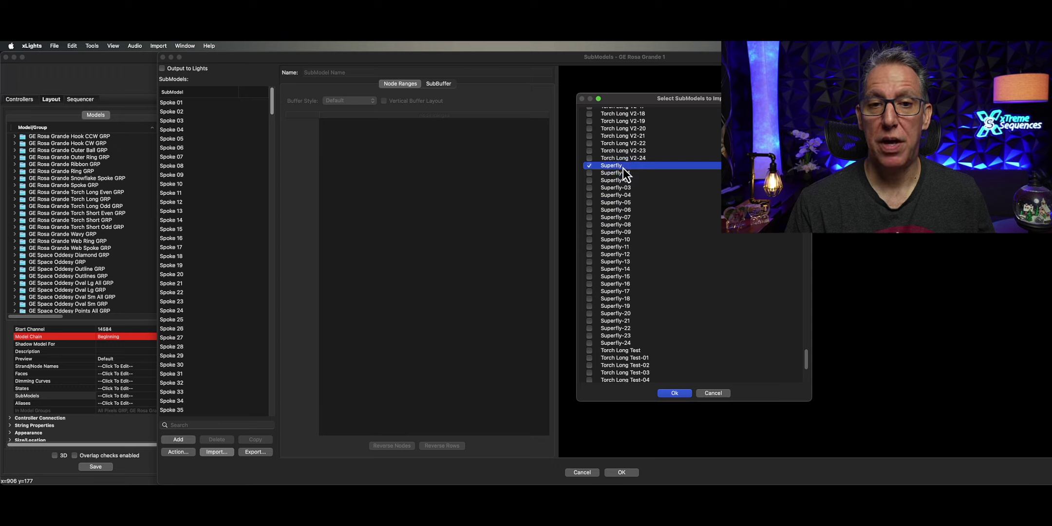
click(589, 174)
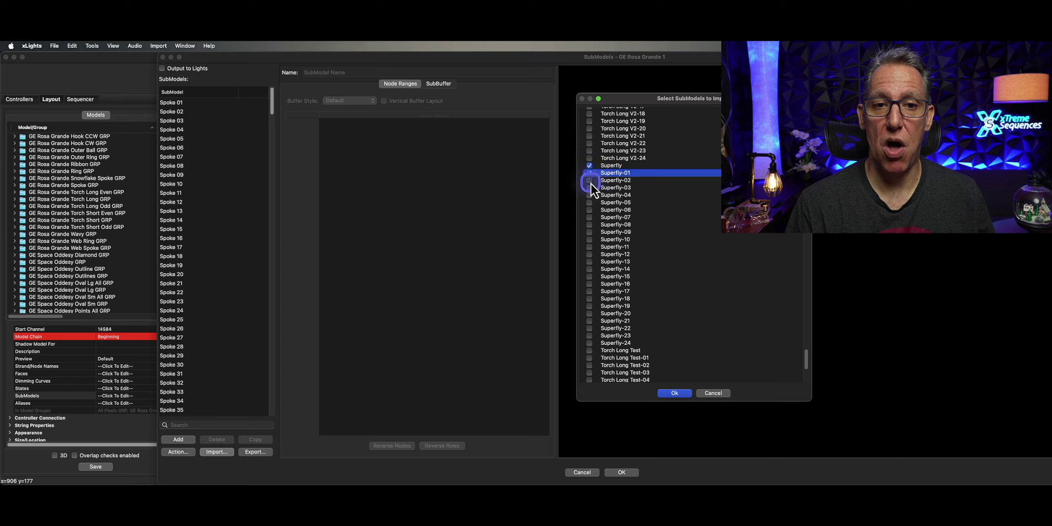
click(590, 182)
click(590, 189)
click(590, 196)
click(590, 202)
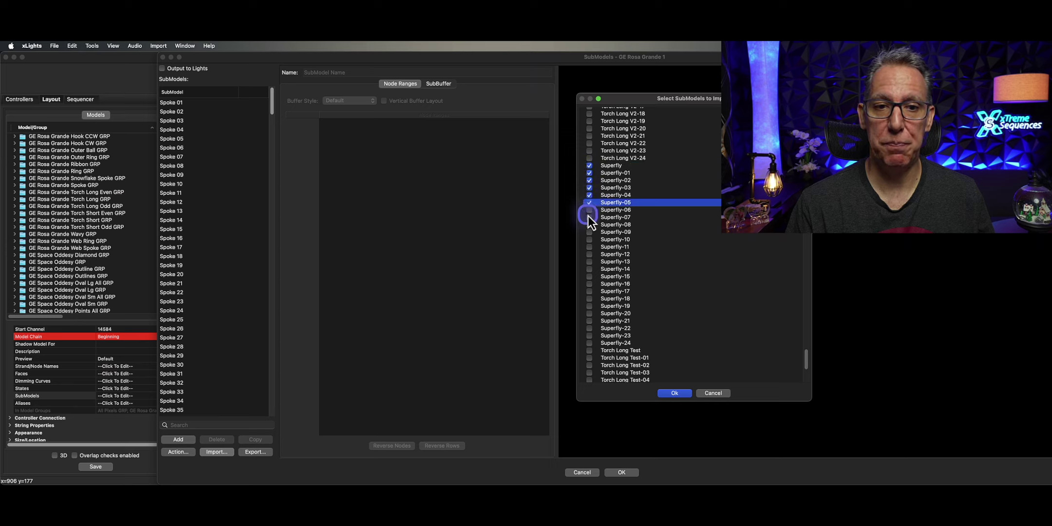
click(588, 212)
click(589, 218)
click(590, 225)
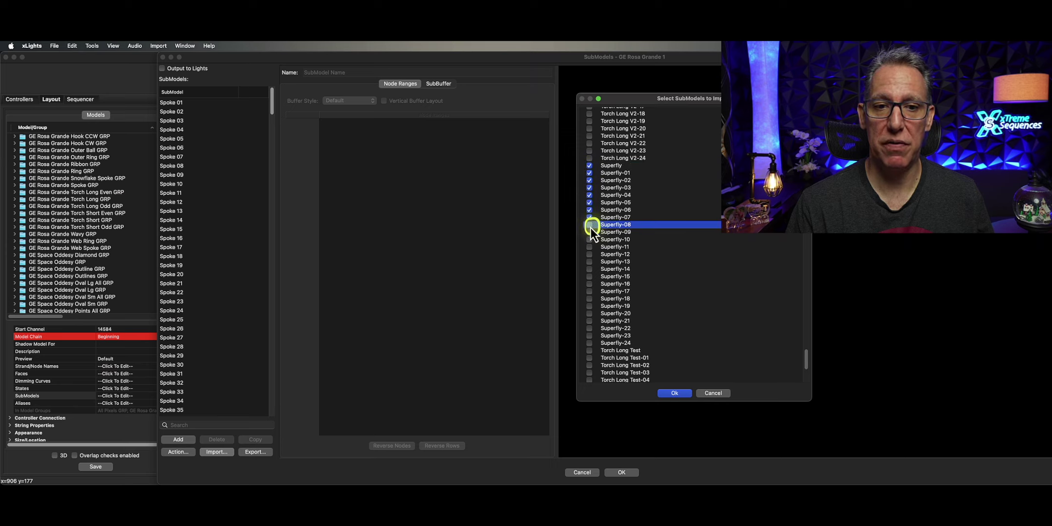
click(590, 233)
click(590, 240)
click(590, 247)
click(590, 255)
click(590, 262)
click(589, 270)
click(589, 277)
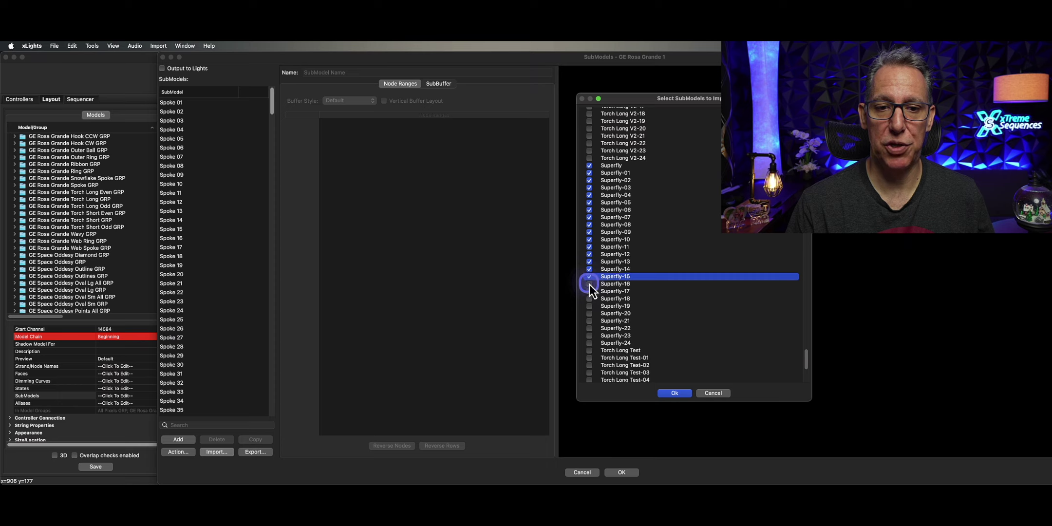
click(590, 284)
click(591, 292)
click(590, 299)
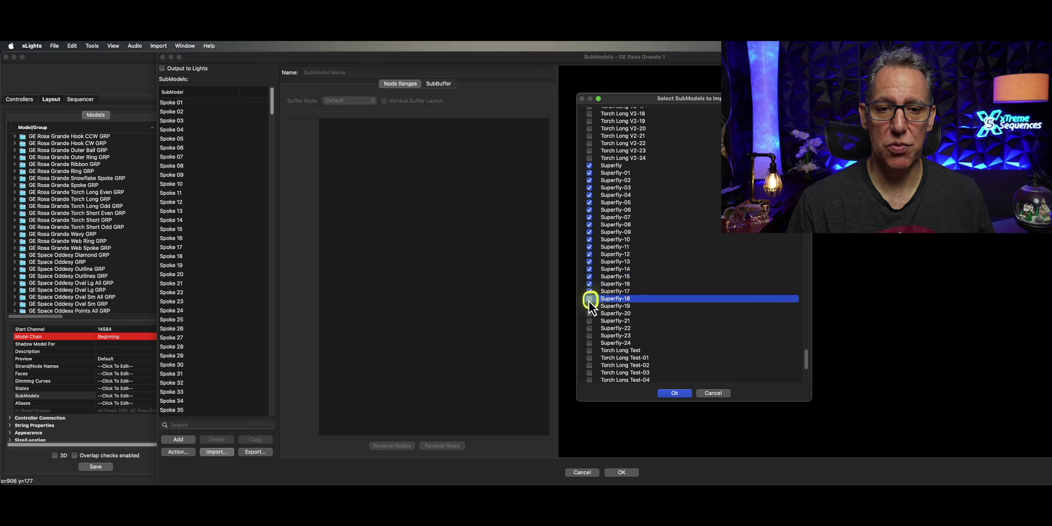
click(590, 306)
click(589, 313)
click(590, 321)
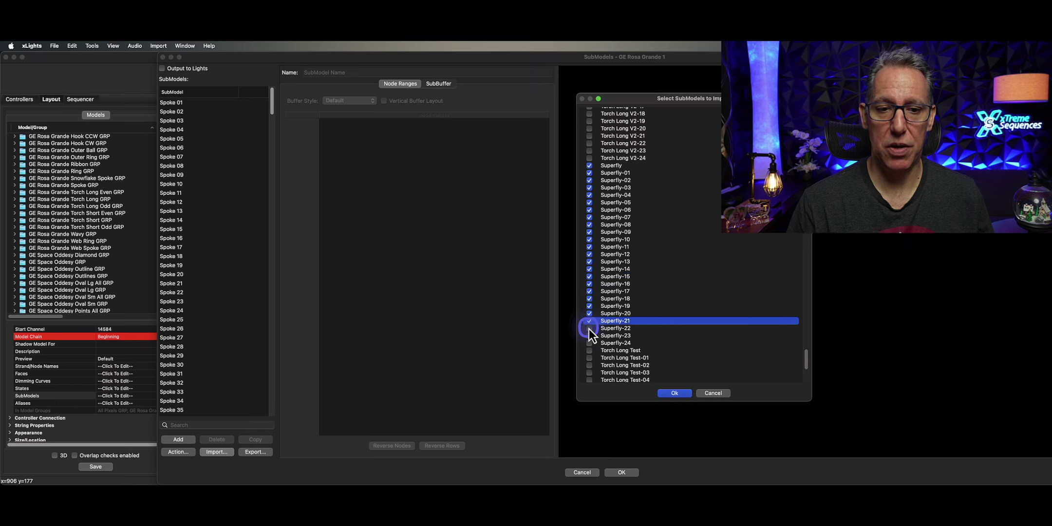
click(588, 329)
click(591, 335)
click(589, 343)
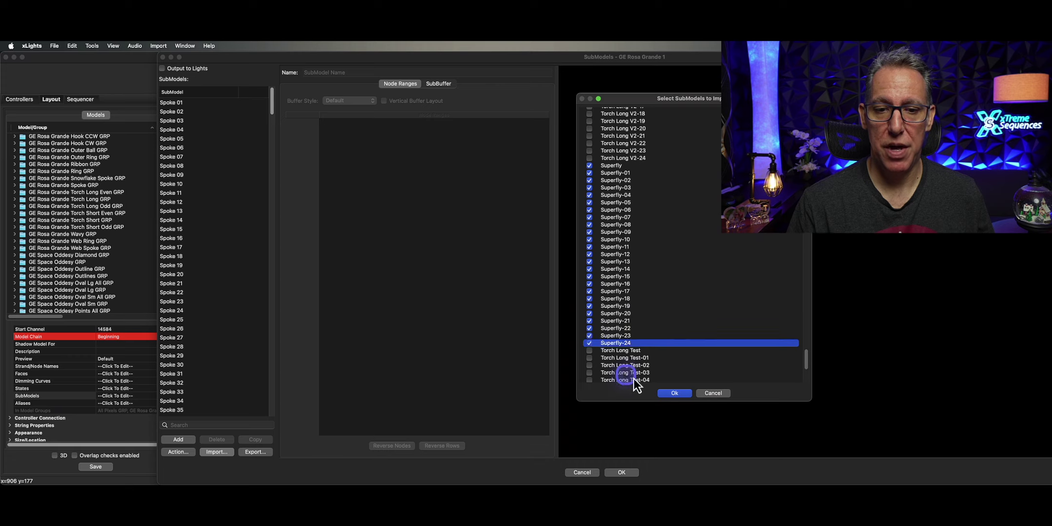
Step: Import the marked Superfly submodels into GE Rosa Grande 1 and save the layout
click(677, 395)
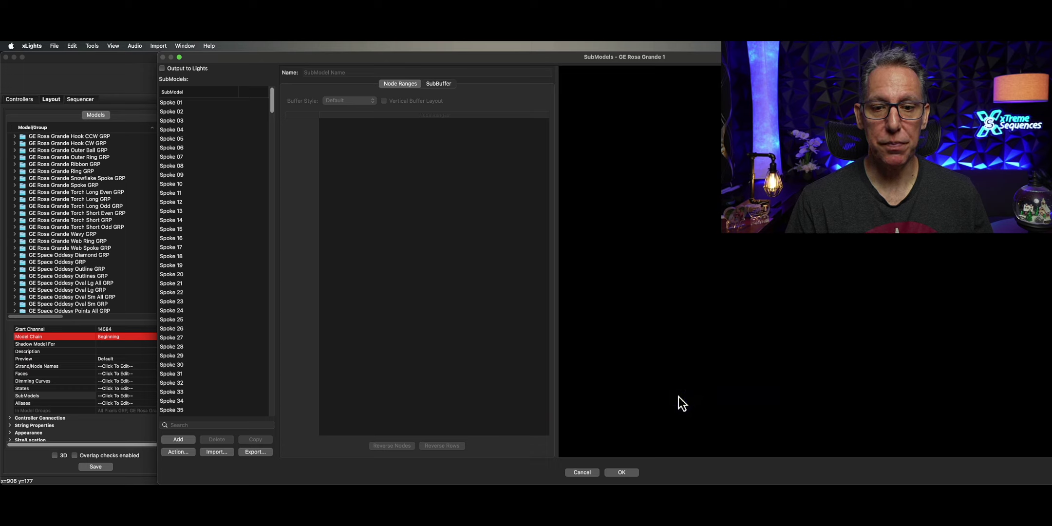
click(623, 478)
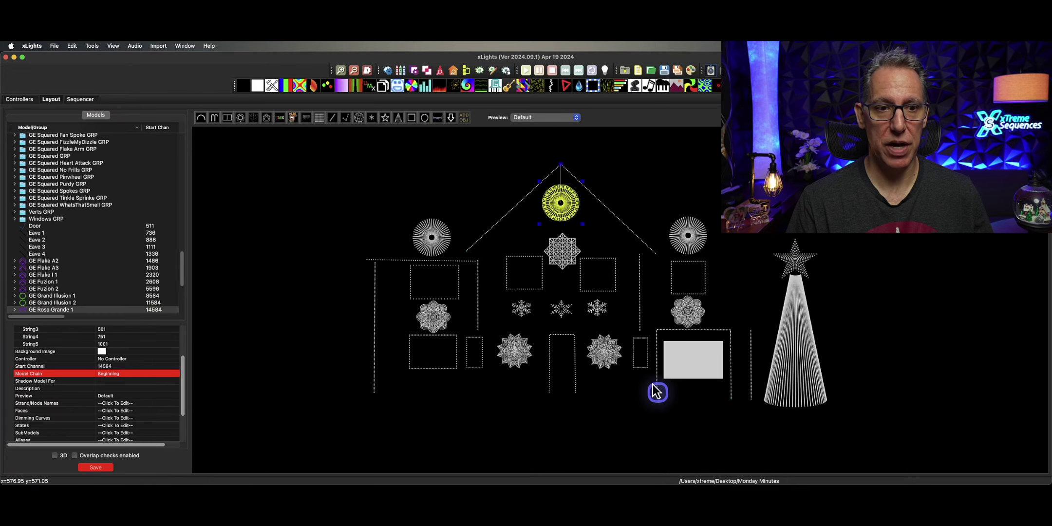
click(94, 466)
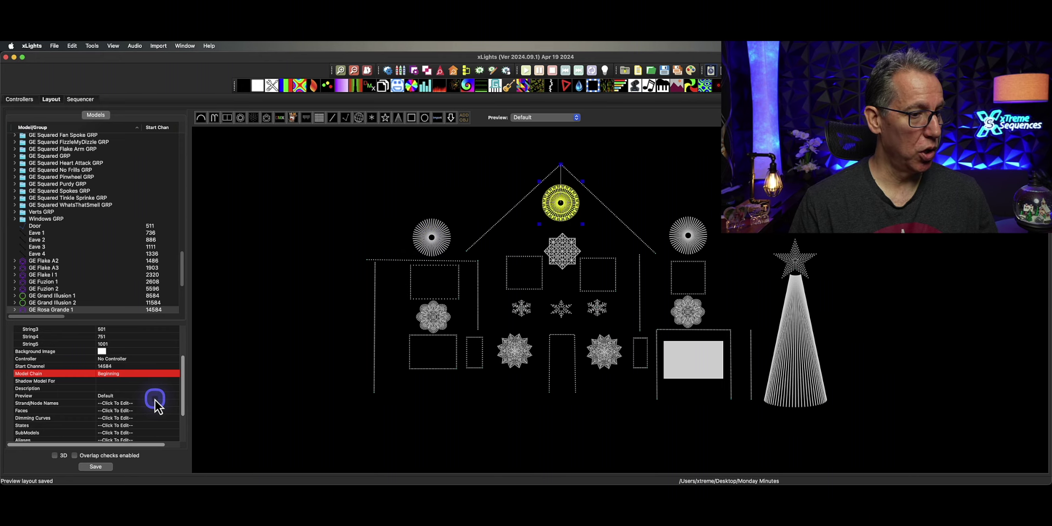
Step: Reopen the SubModels editor of GE Rosa Grande 1, check the end of the list for the Superfly submodels, and close it without changes
scroll(160, 422, down, 1)
click(159, 426)
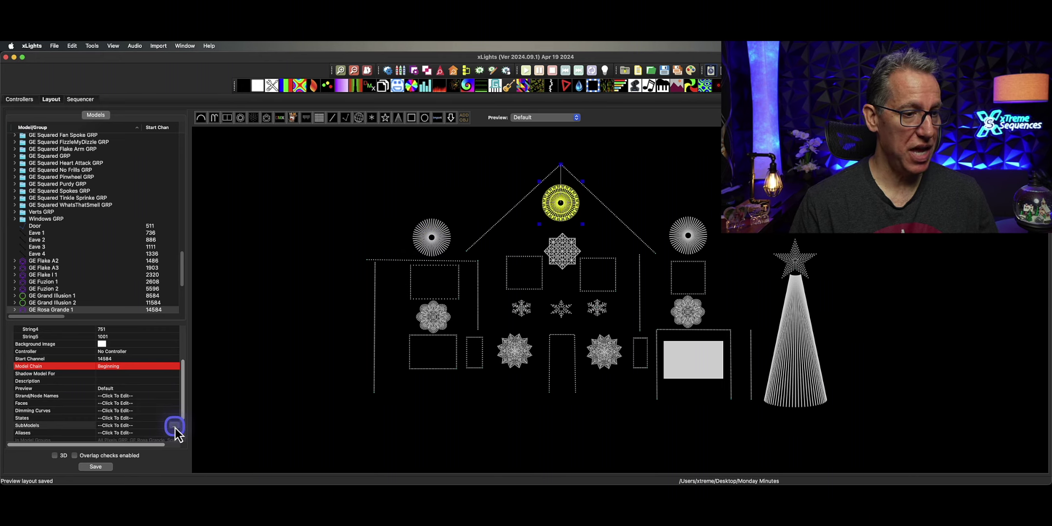
scroll(232, 260, down, 15)
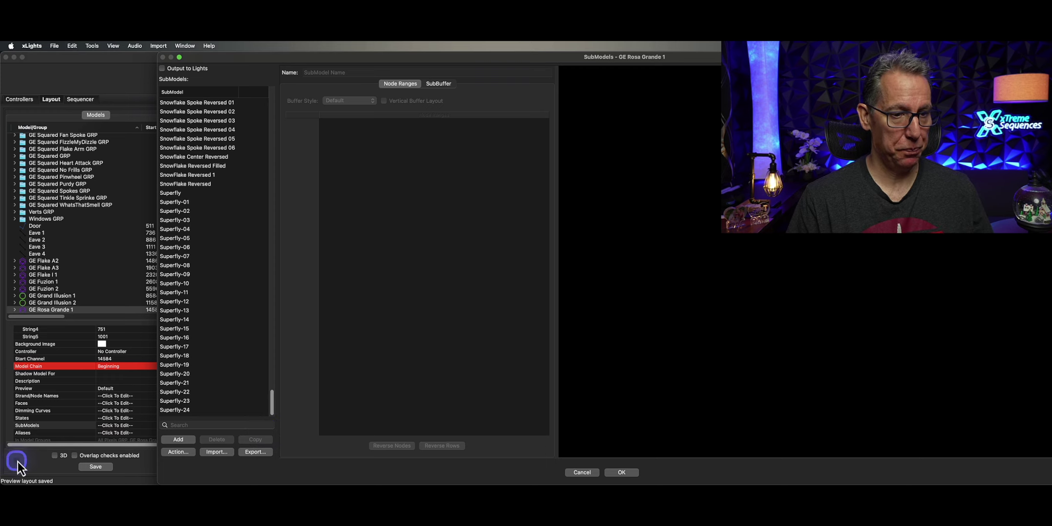
click(577, 472)
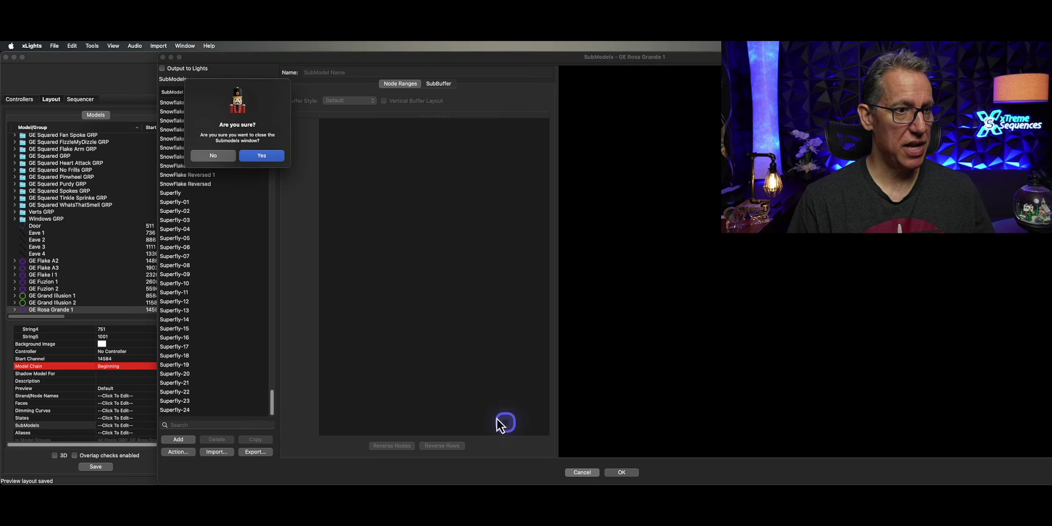
click(263, 156)
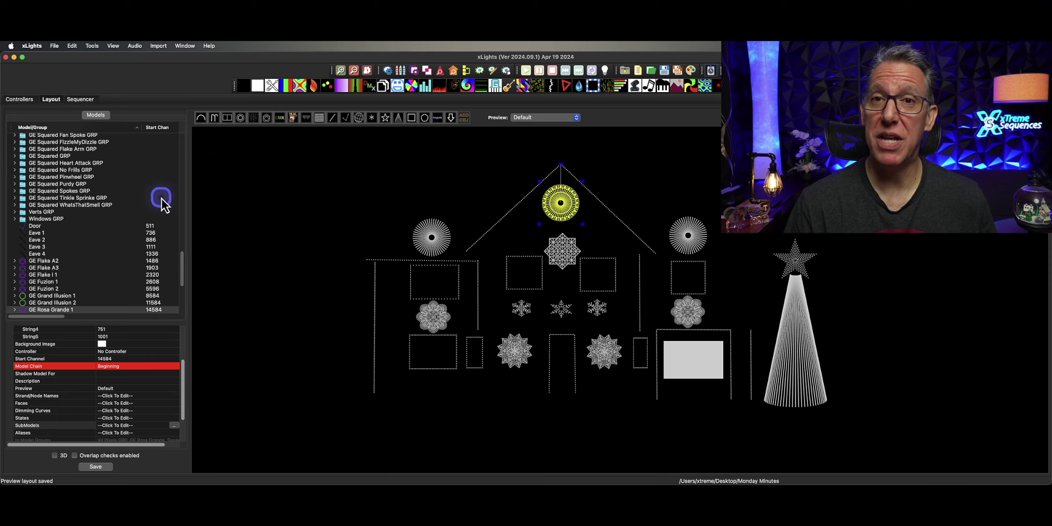
Step: Look through the GE Rosa Grande groups in the model list, highlight GE Rosa Grande Spoke GRP in the layout, and clear the selection
scroll(145, 204, up, 5)
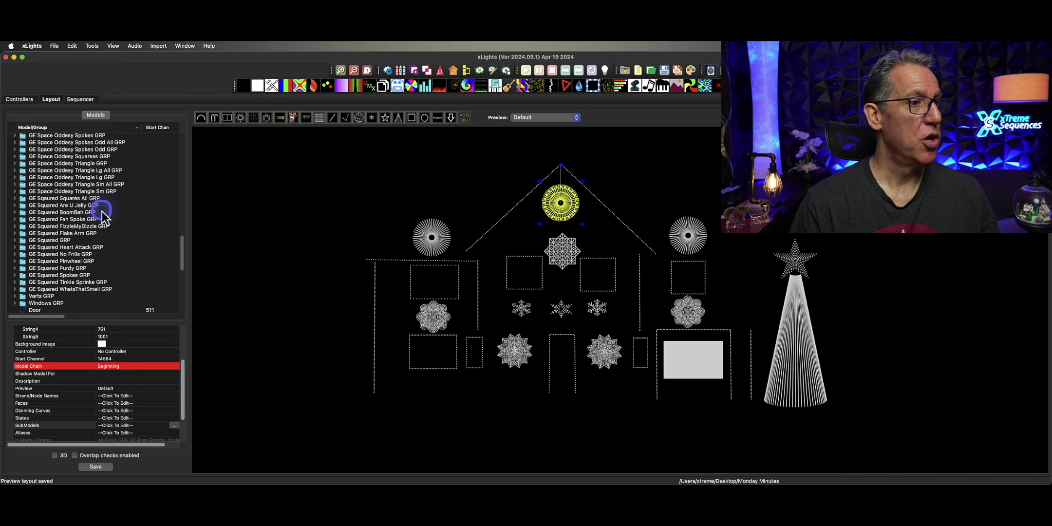
scroll(103, 215, up, 8)
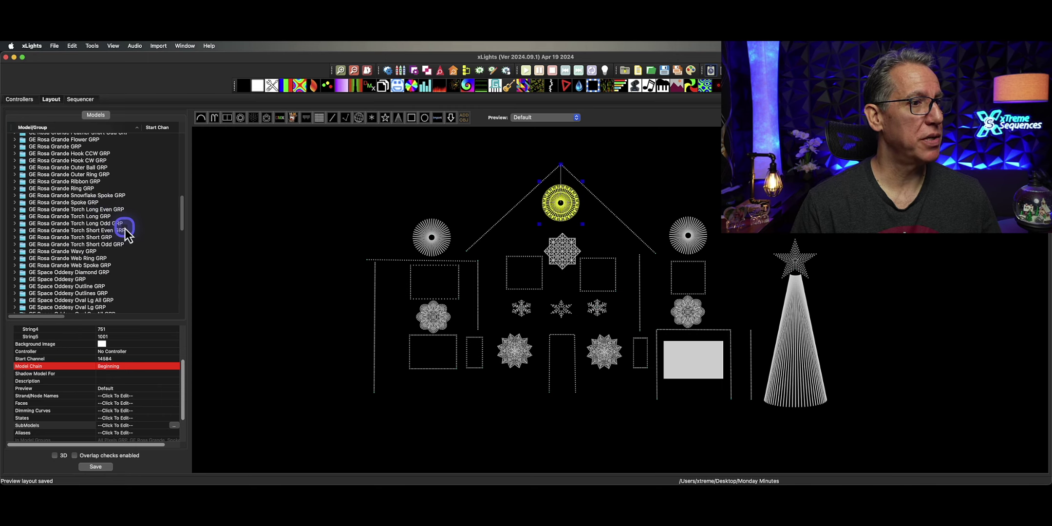
scroll(125, 233, up, 3)
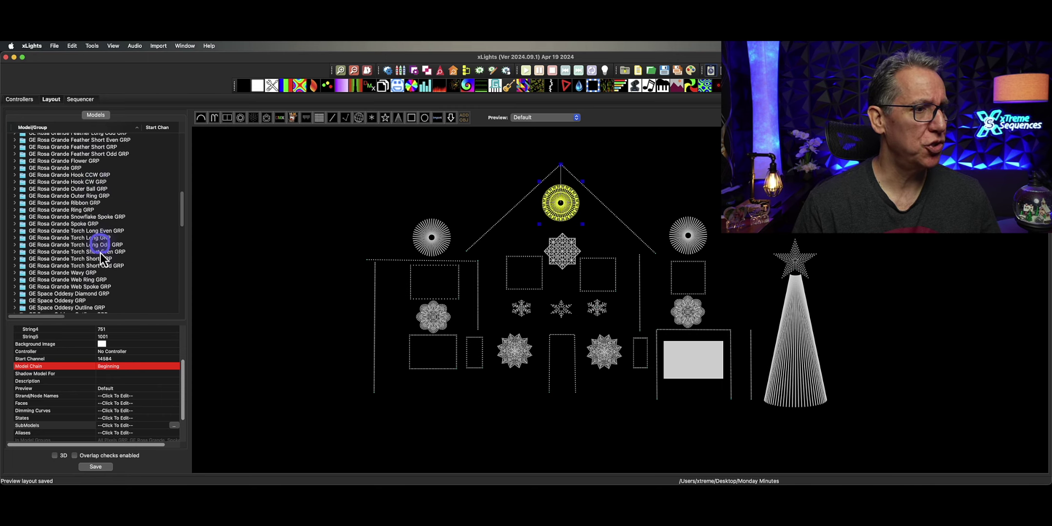
click(88, 224)
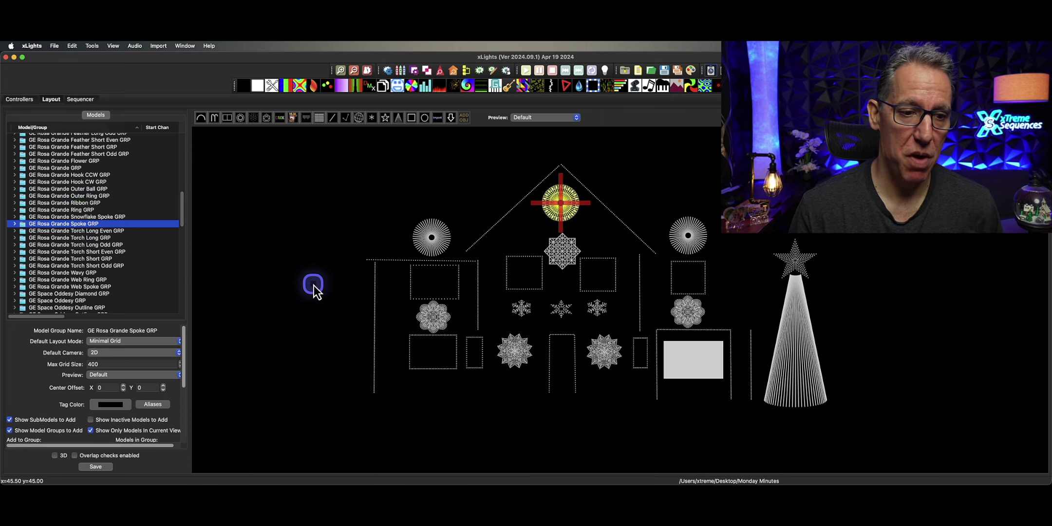
click(308, 299)
Step: Select the GE Space Odyssey 1 model in the layout and open its SubModels editor
scroll(338, 295, down, 3)
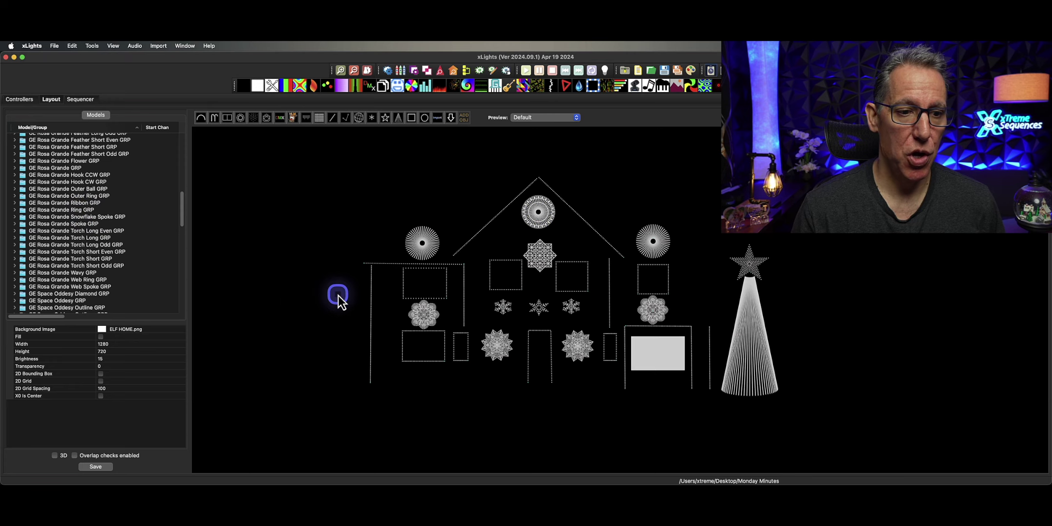
scroll(341, 298, up, 3)
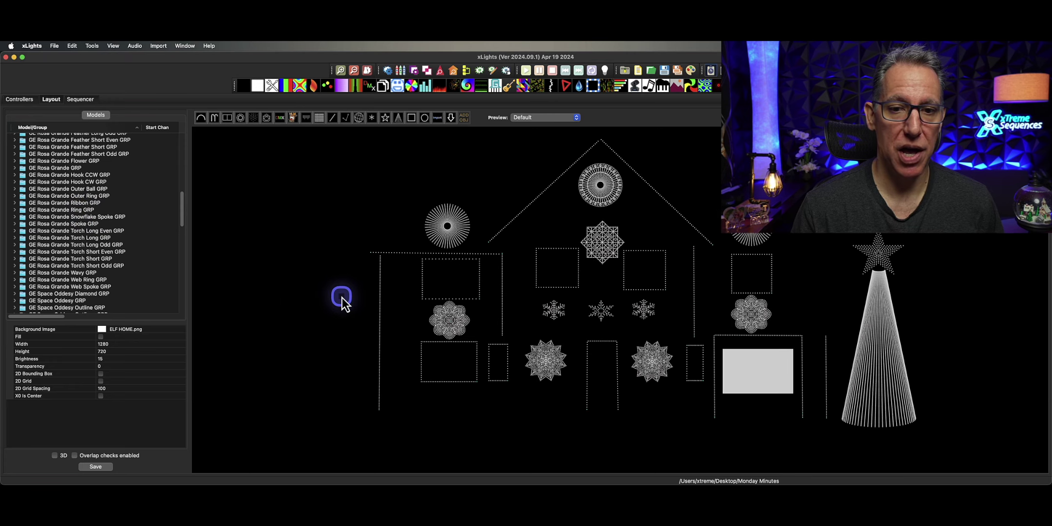
drag(520, 384, 533, 408)
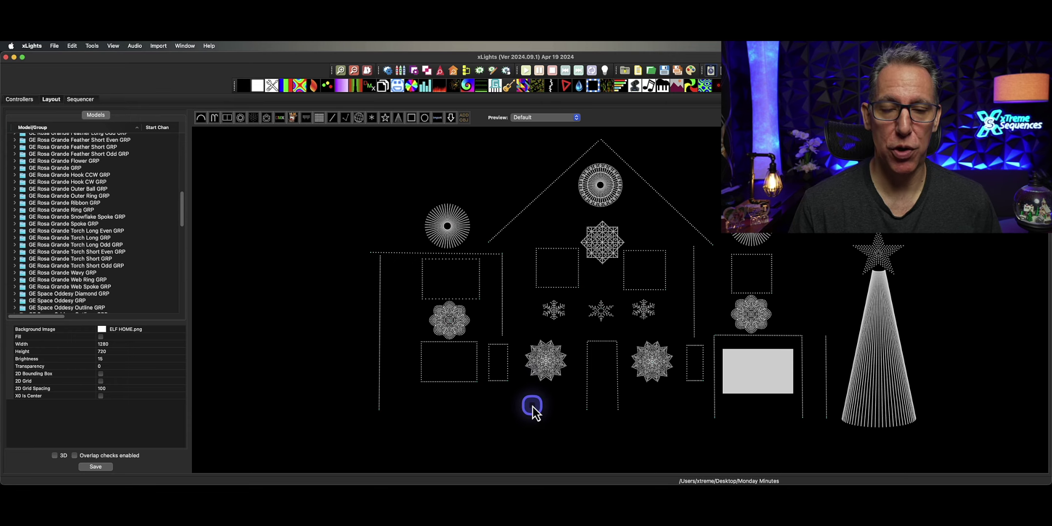
click(452, 335)
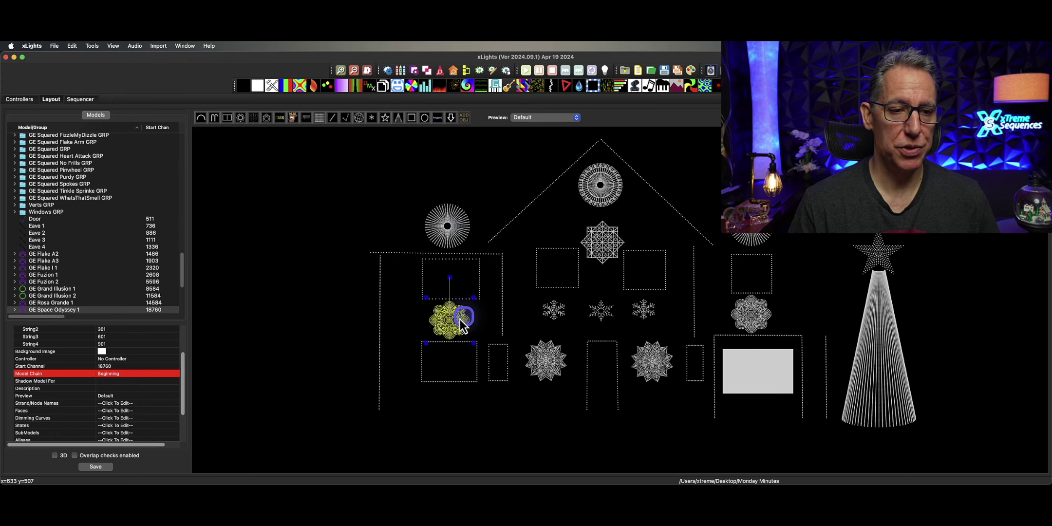
scroll(159, 420, down, 2)
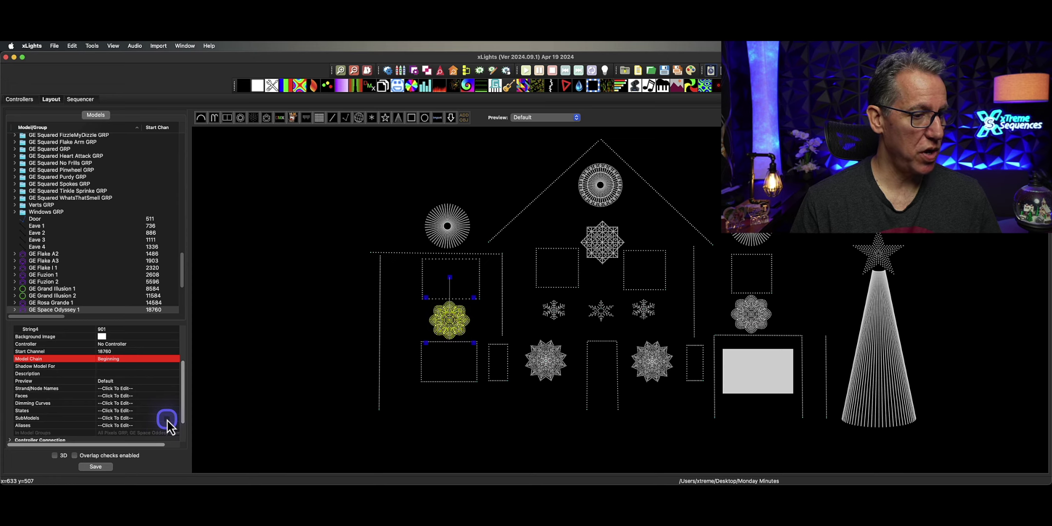
click(167, 420)
click(172, 421)
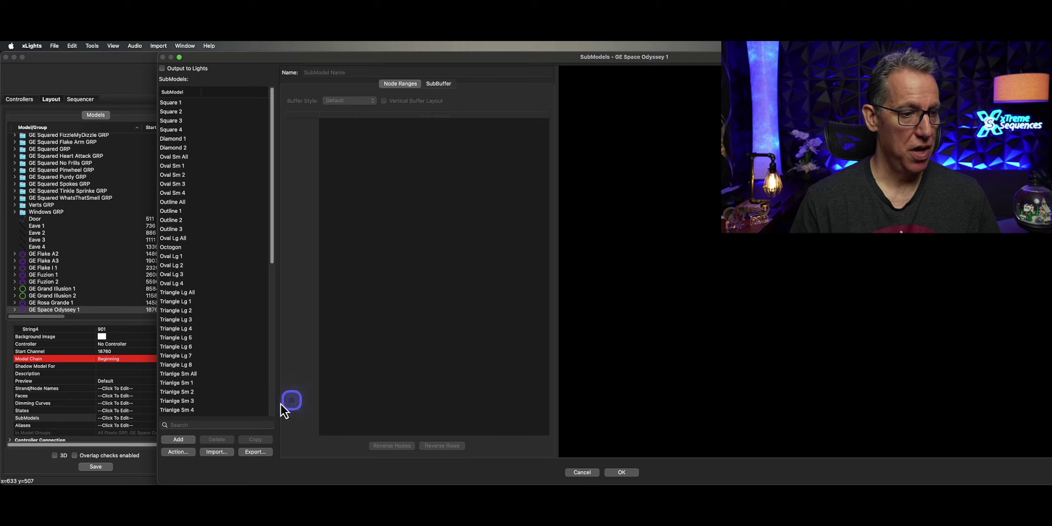
Step: Choose GE Space Odyssey 1.xmodel from the UPDATED MODELS folder as the file to import submodels from
click(214, 453)
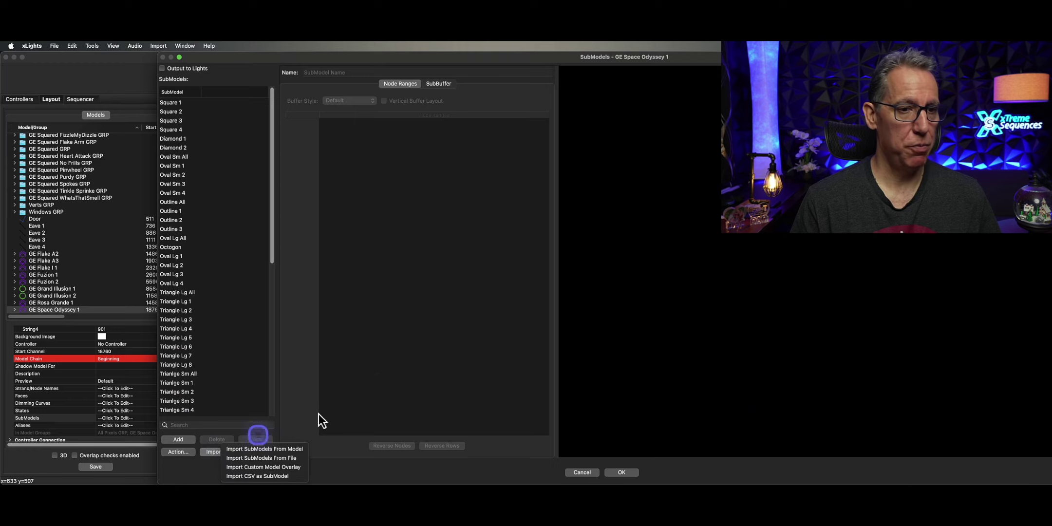
click(290, 460)
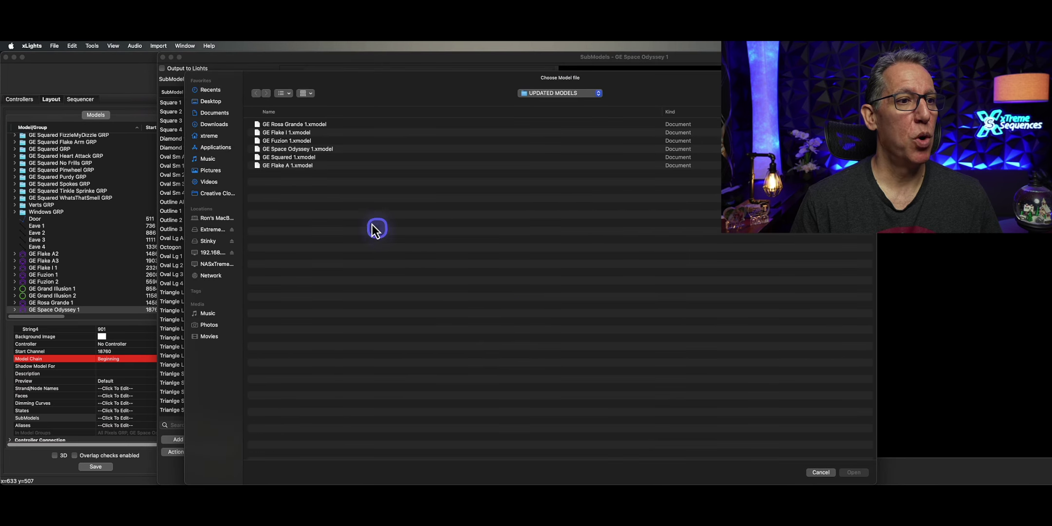
click(307, 150)
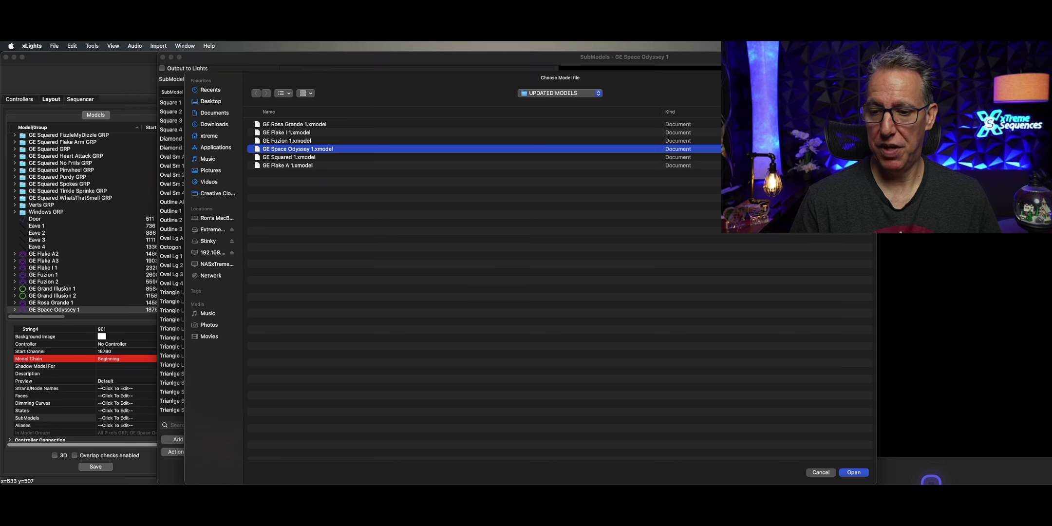
click(853, 471)
Step: Enlarge the submodel selection window, review the list through the I Dont Feel So Good entries, and import all submodels
click(785, 372)
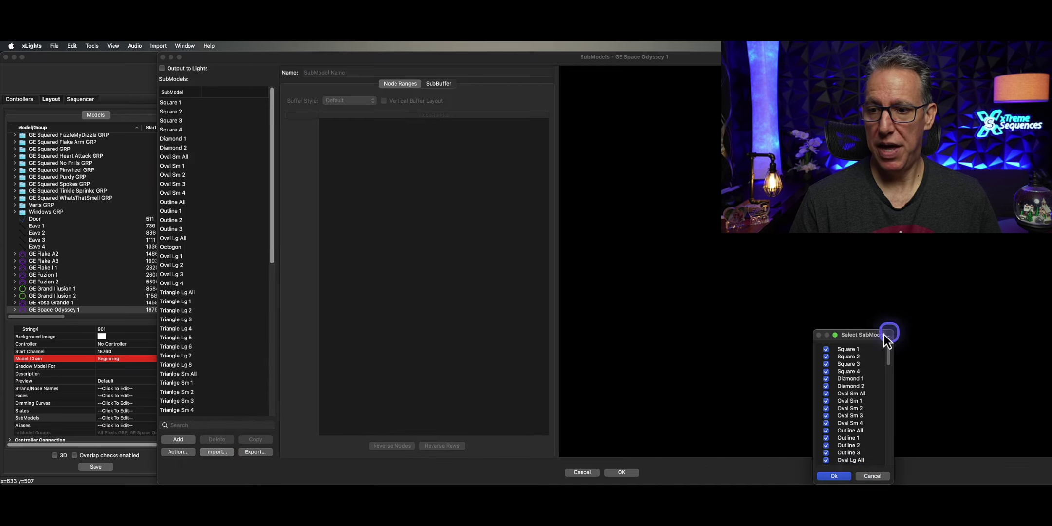
drag(872, 335, 546, 123)
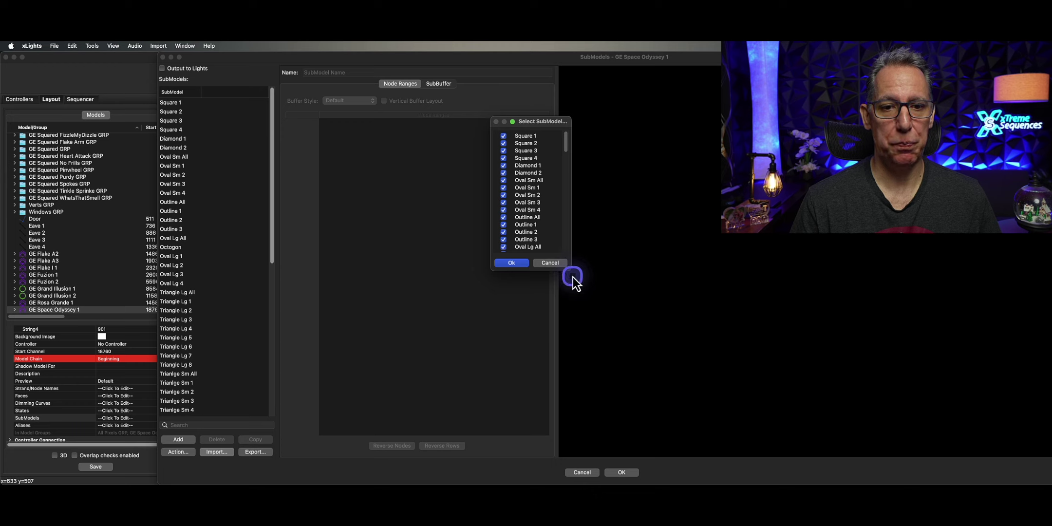
drag(570, 272, 726, 452)
scroll(646, 354, down, 10)
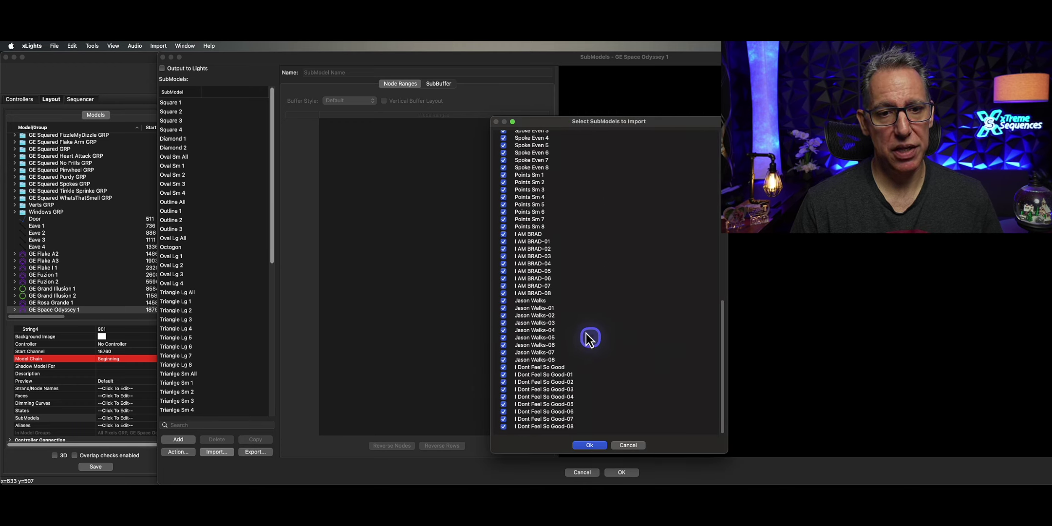
click(530, 244)
click(546, 316)
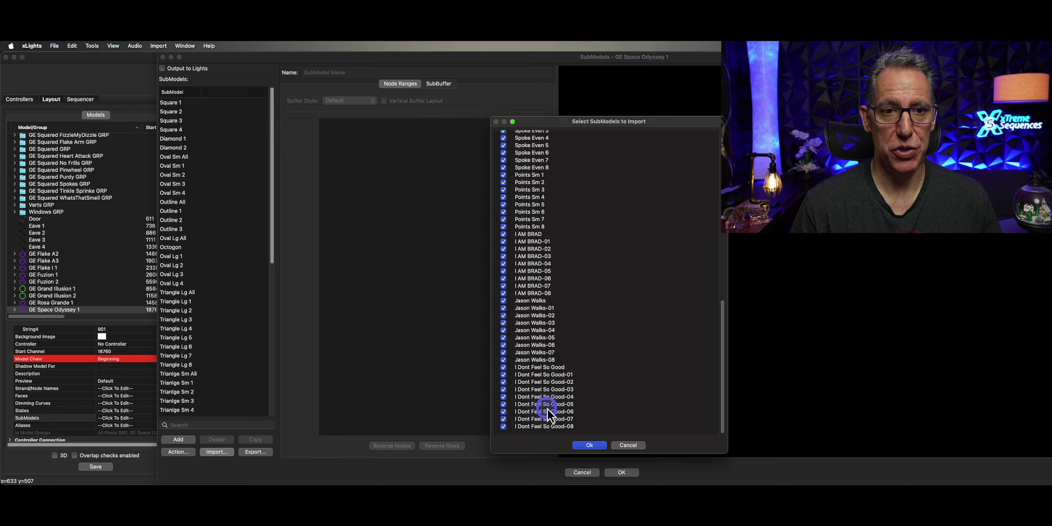
scroll(547, 411, up, 15)
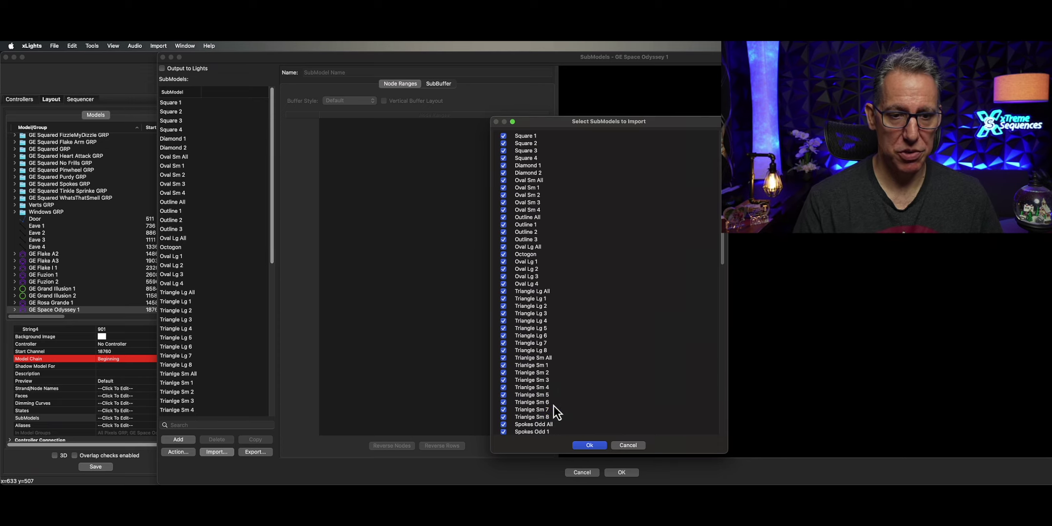
click(589, 445)
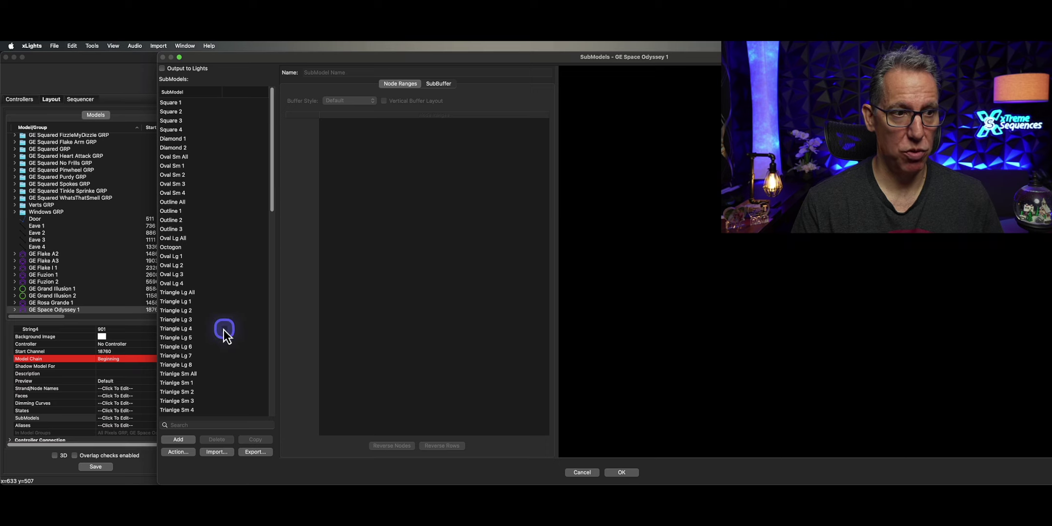
Step: Check the end of the GE Space Odyssey 1 submodel list, accept the imported submodels, and save the layout
scroll(230, 312, down, 15)
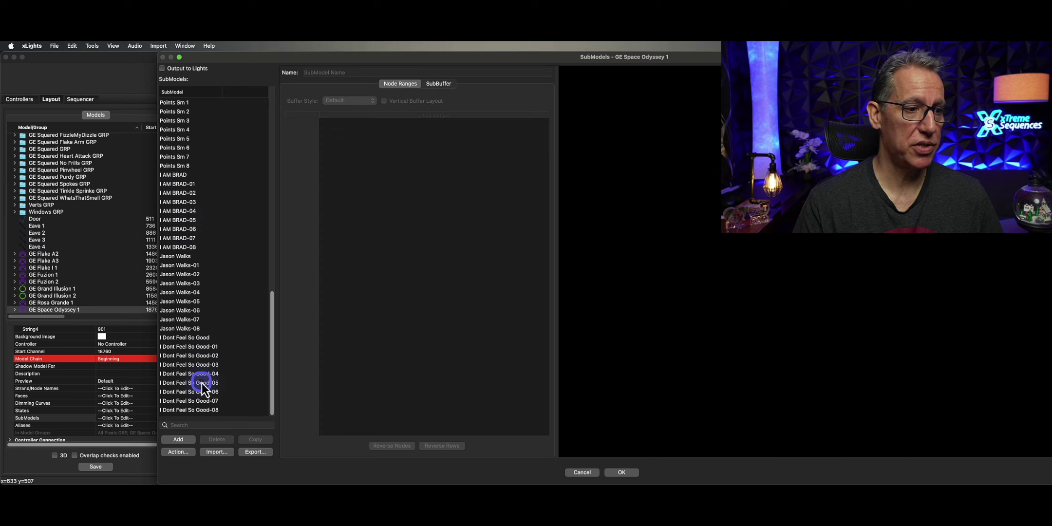
click(622, 472)
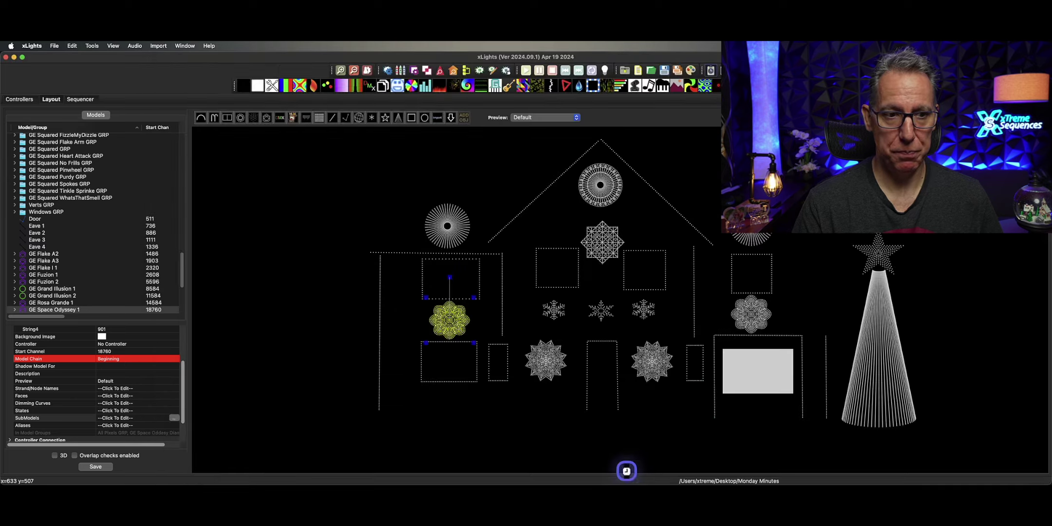
click(88, 468)
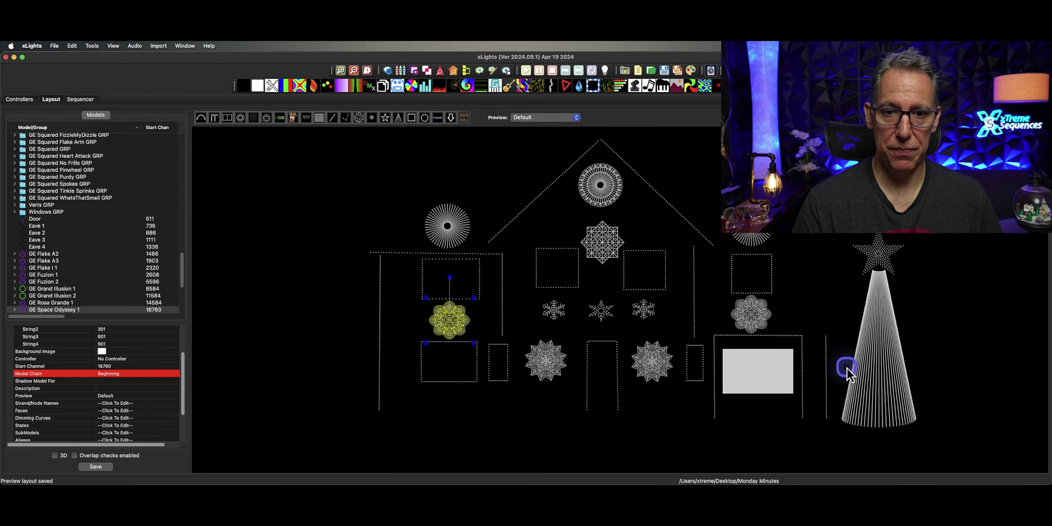
Step: Select the GE Space Odyssey 2 model in the layout and open its SubModels editor
click(790, 291)
click(761, 312)
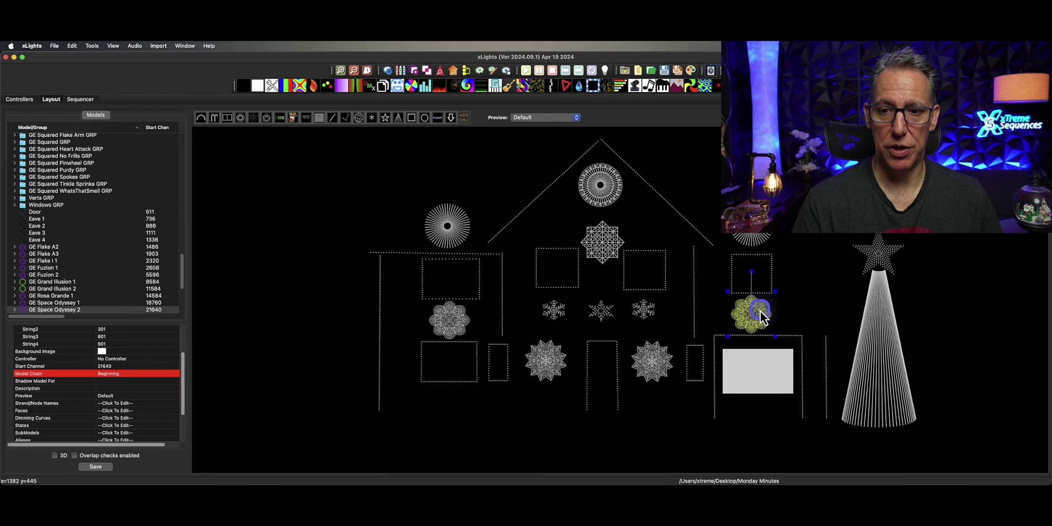
scroll(173, 419, down, 3)
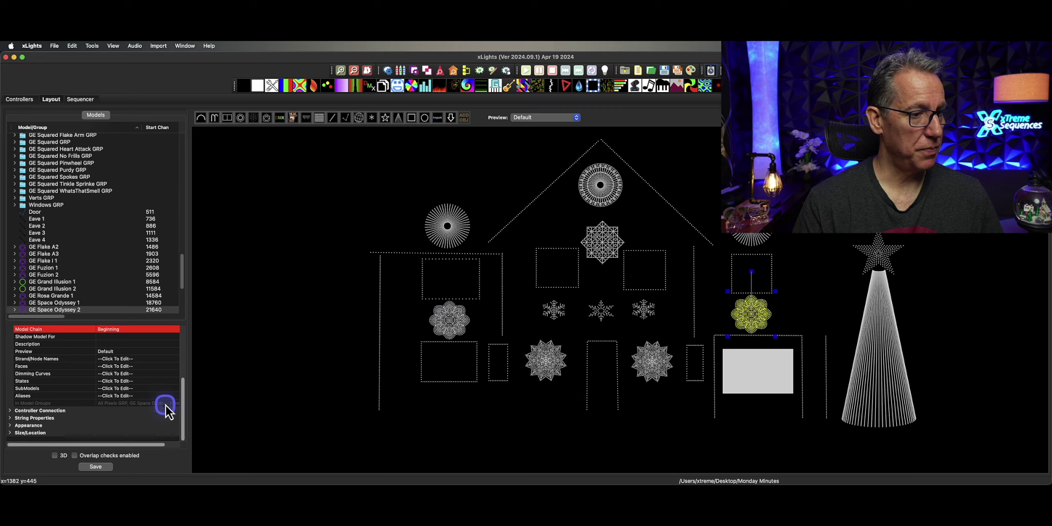
click(169, 391)
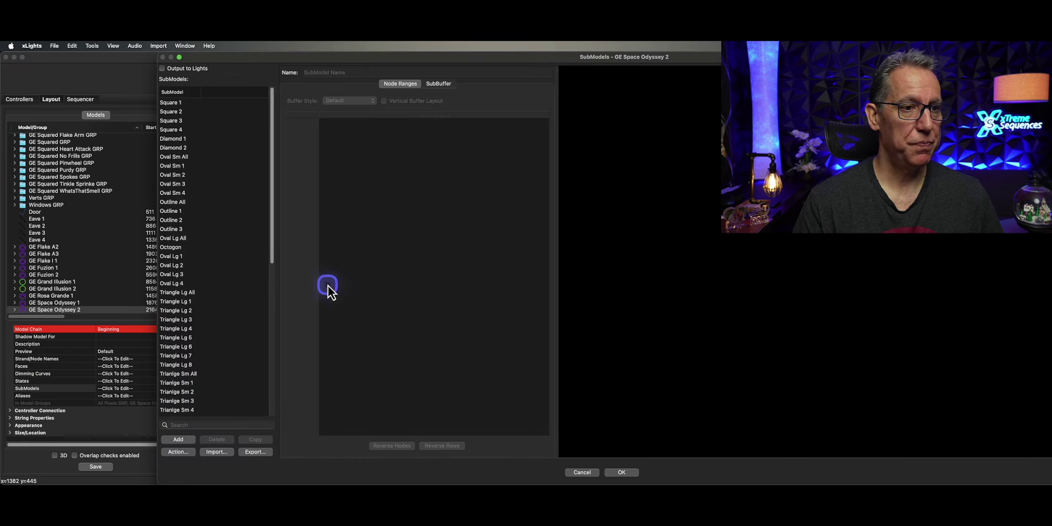
Step: Import all submodels from GE Space Odyssey 1.xmodel into GE Space Odyssey 2, save the layout, and clear the selection
click(221, 452)
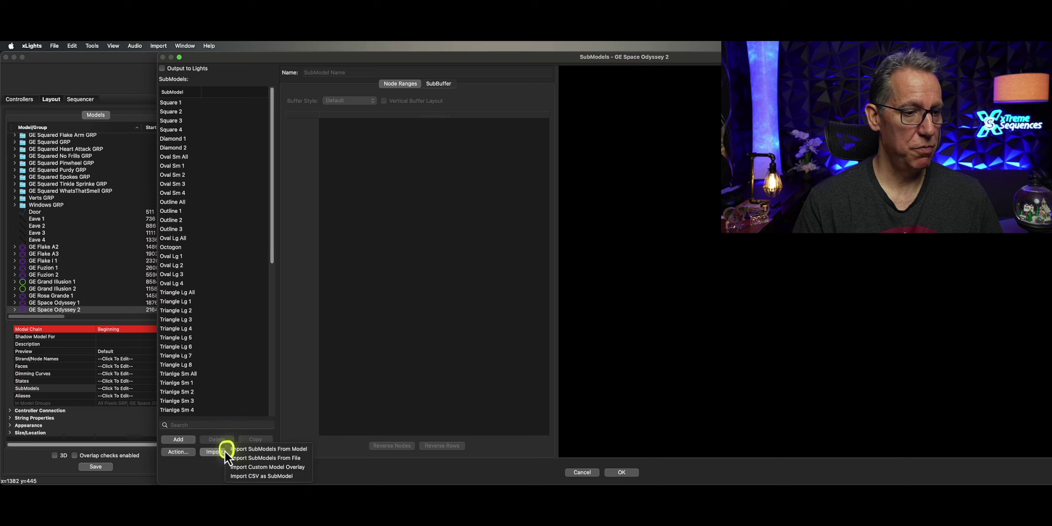
click(287, 455)
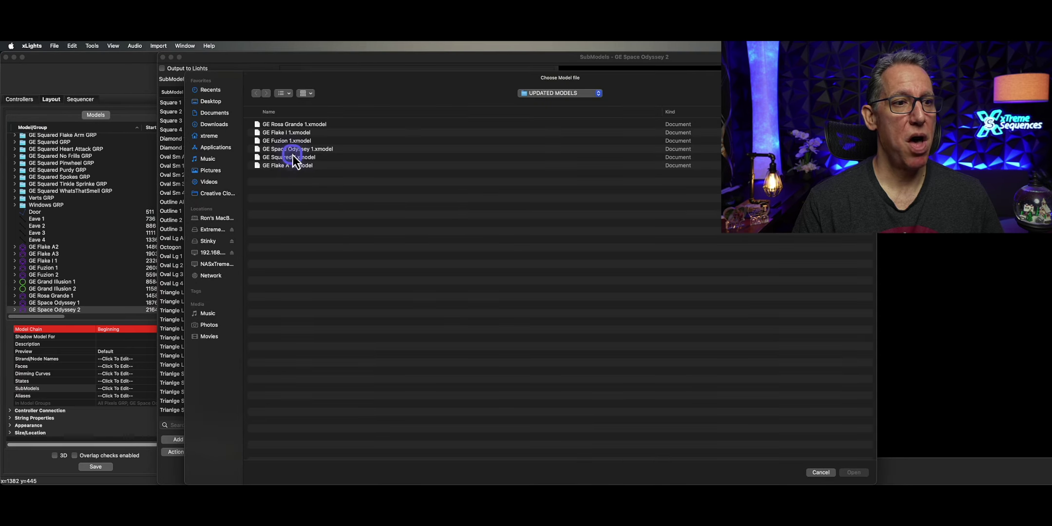
double_click(293, 149)
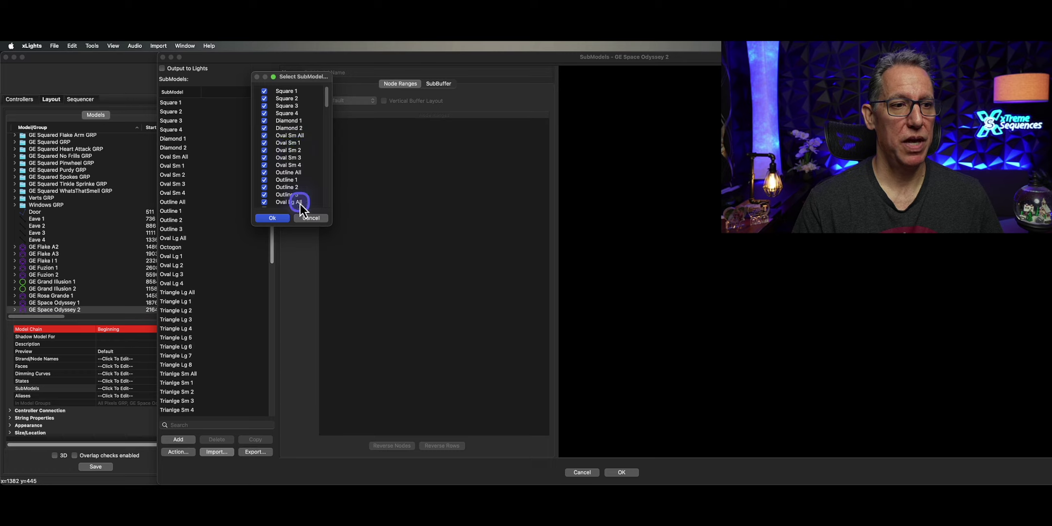
scroll(306, 156, down, 15)
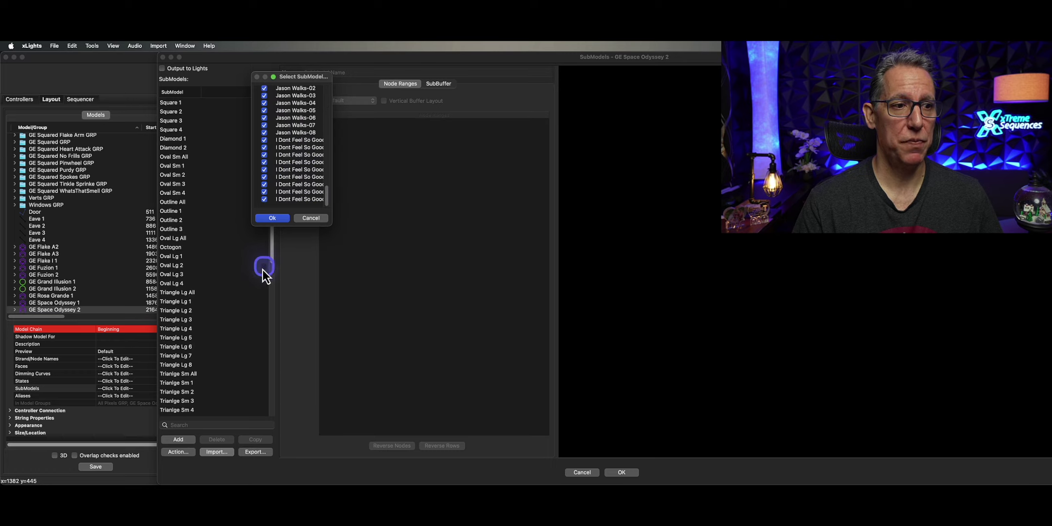
click(273, 218)
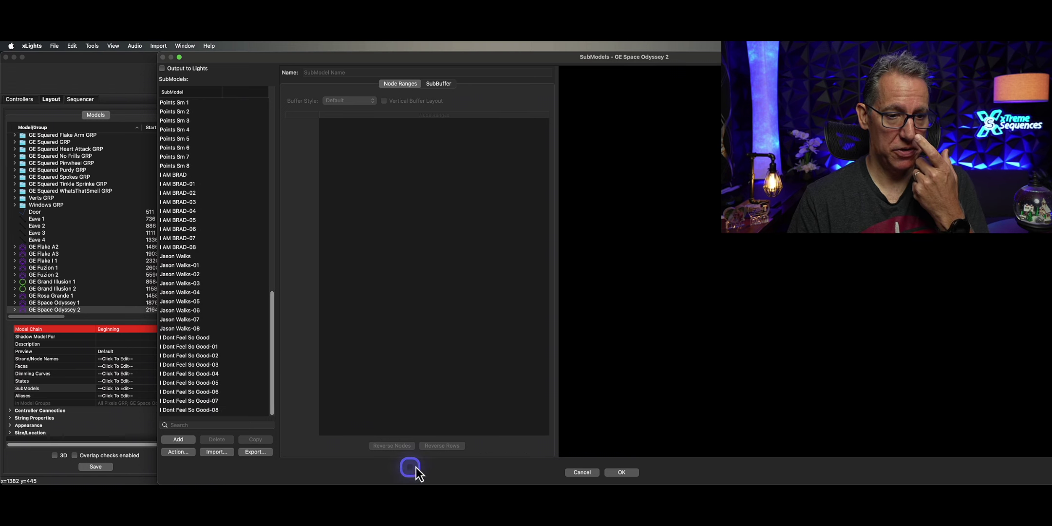
click(617, 472)
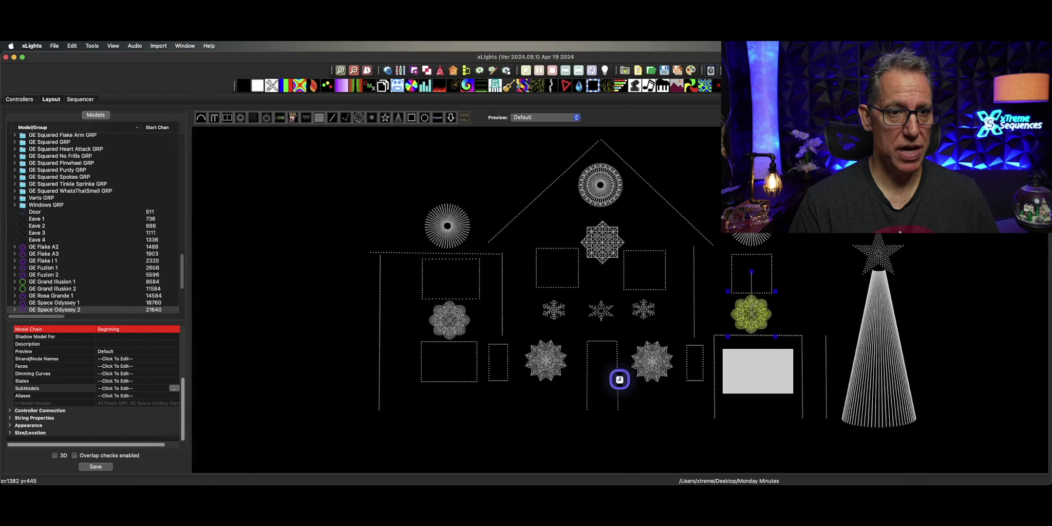
click(103, 468)
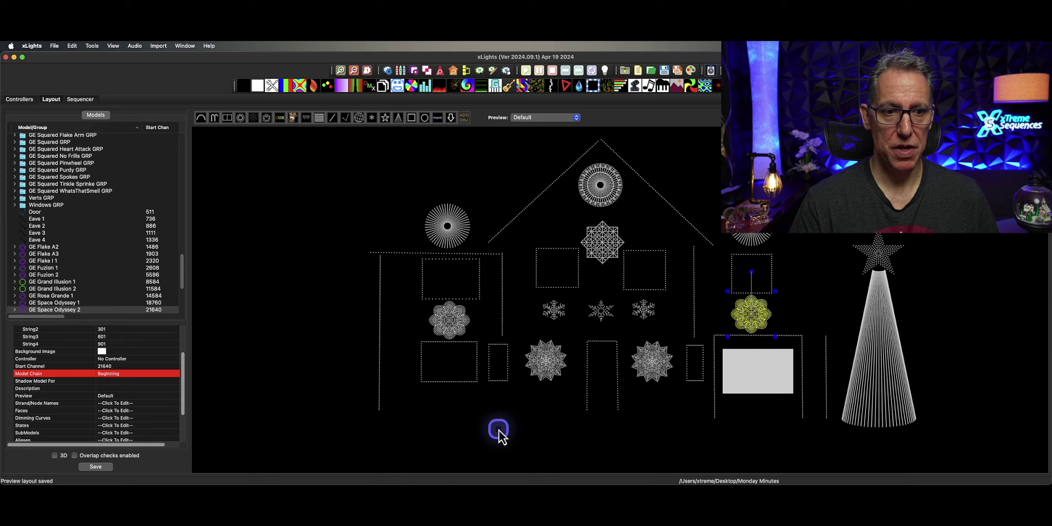
click(500, 431)
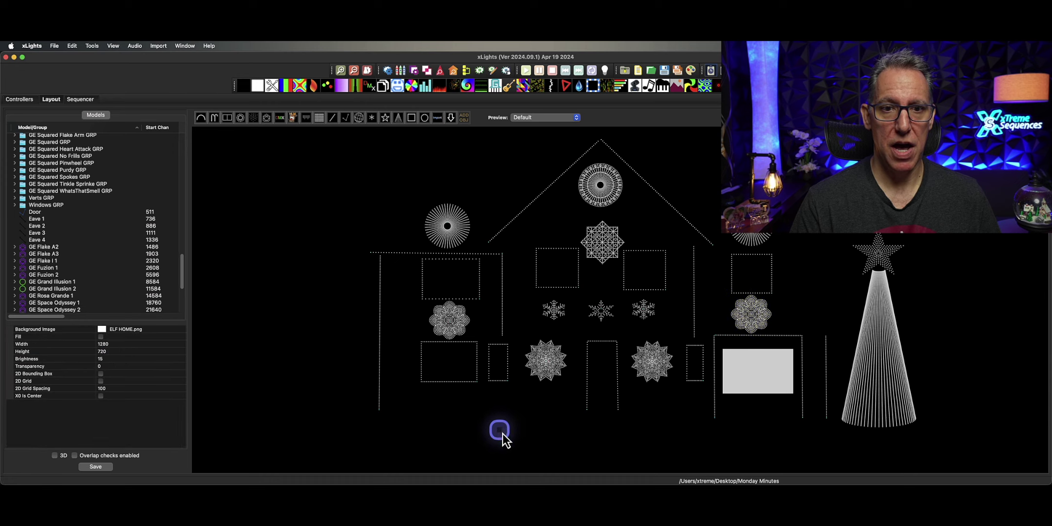
Step: Look over the GE Squared 1 model and its submodel groups, including GE Squared No Frills GRP, and clear the selection
click(600, 252)
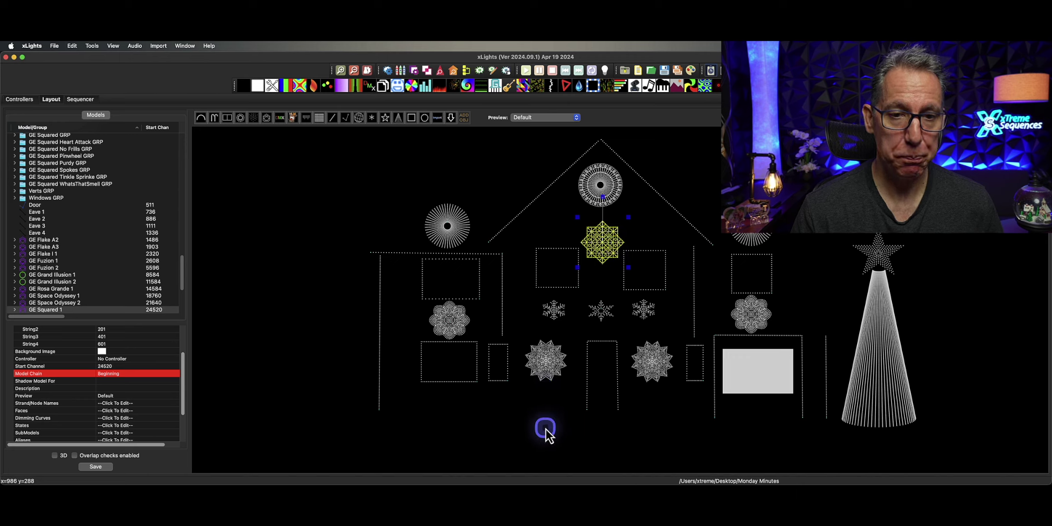
scroll(89, 275, down, 5)
scroll(88, 271, up, 10)
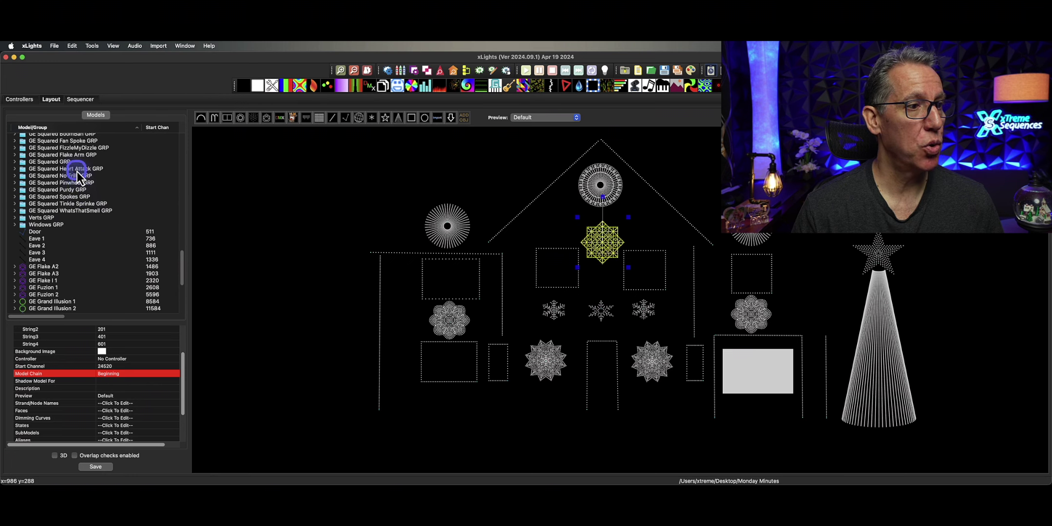
click(77, 168)
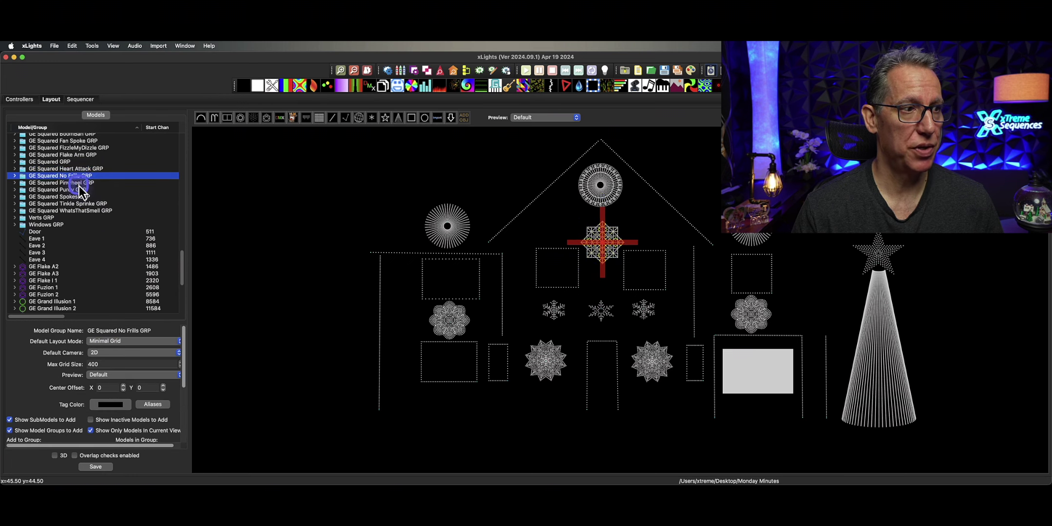
click(80, 183)
click(567, 450)
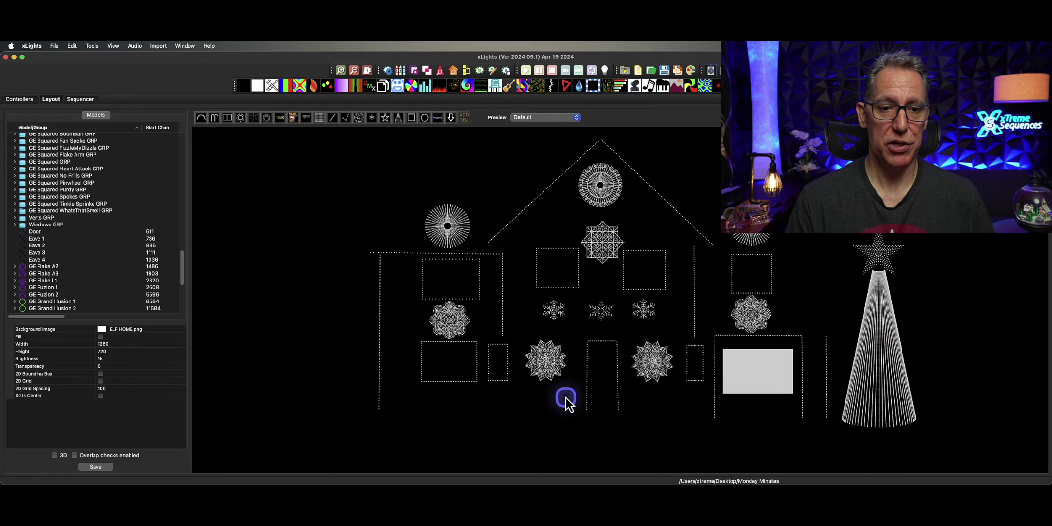
Step: Select the GE Fuzion 1 model in the layout and open its SubModels editor
click(554, 372)
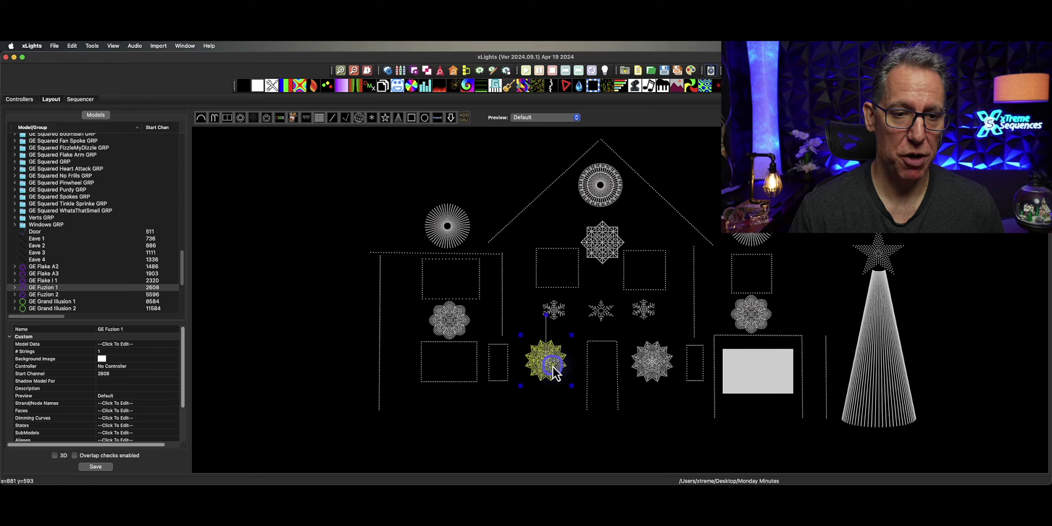
scroll(143, 414, down, 3)
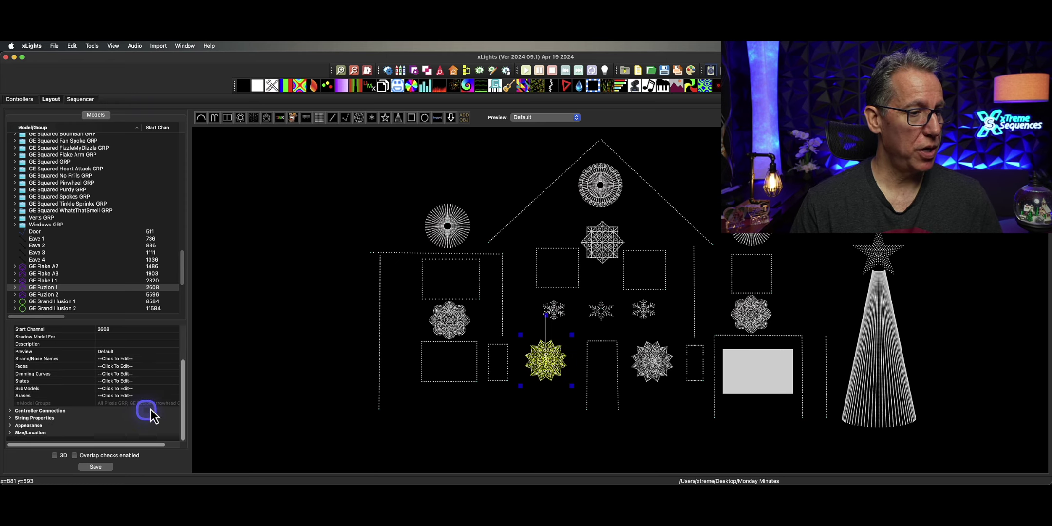
click(174, 389)
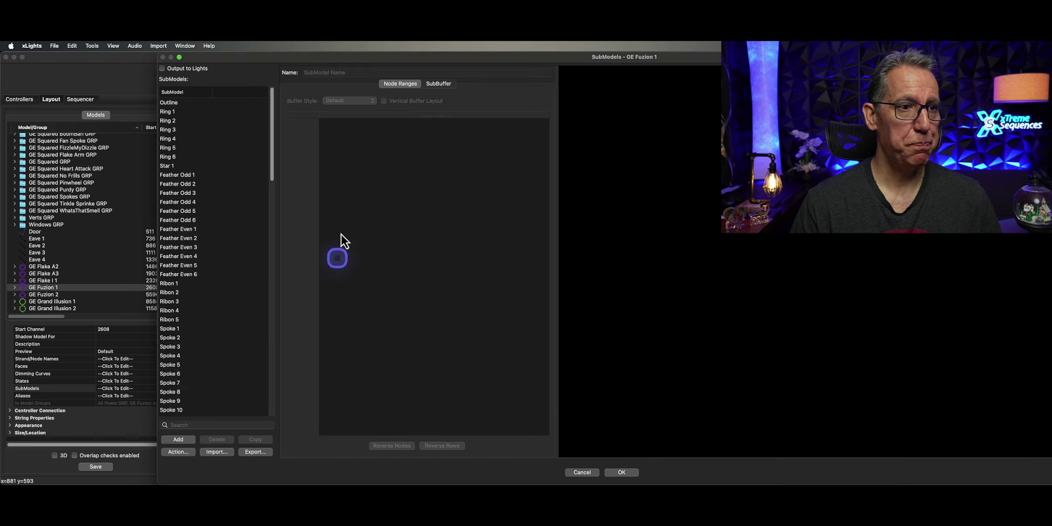
Step: Import all submodels from the GE Fuzion 1.xmodel file into GE Fuzion 1, save the layout, and clear the selection
click(223, 451)
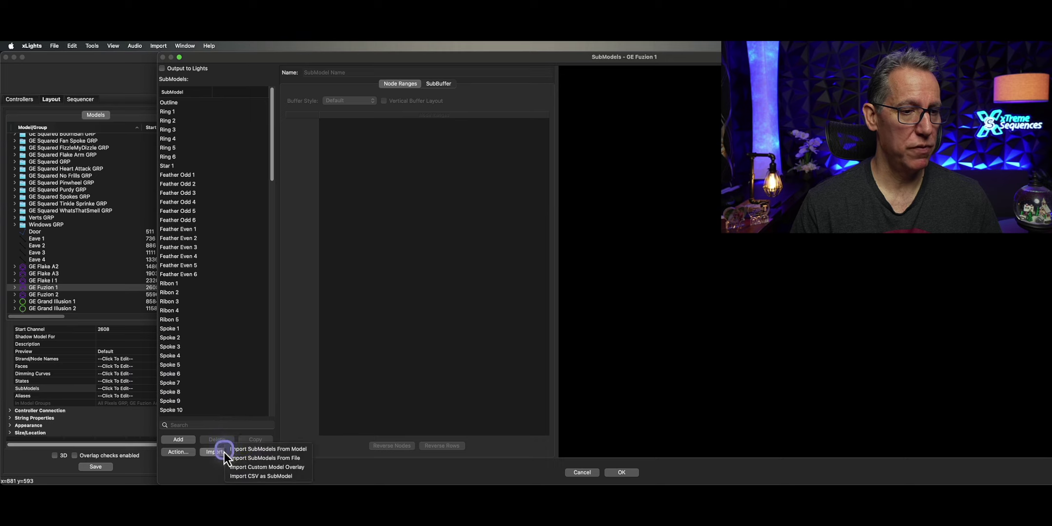
click(296, 463)
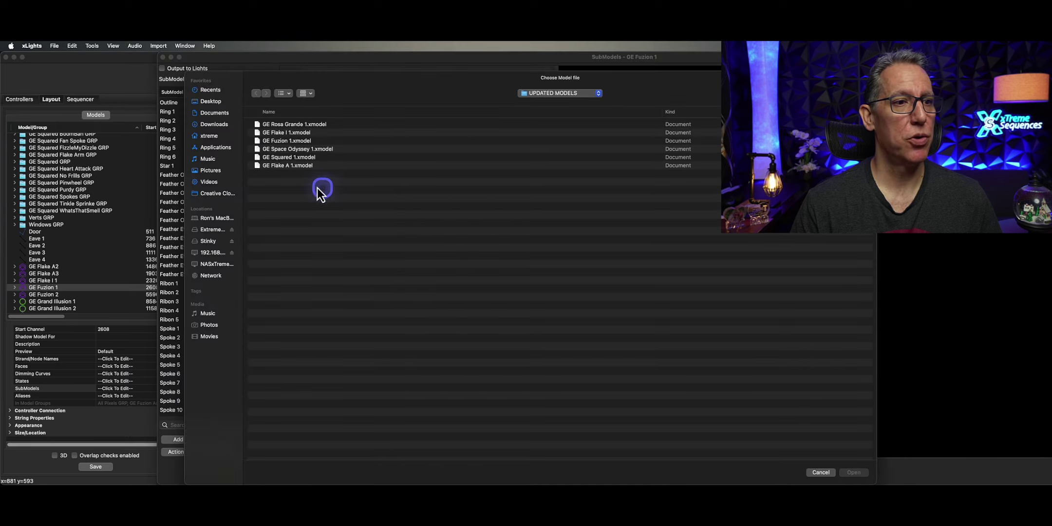
click(280, 141)
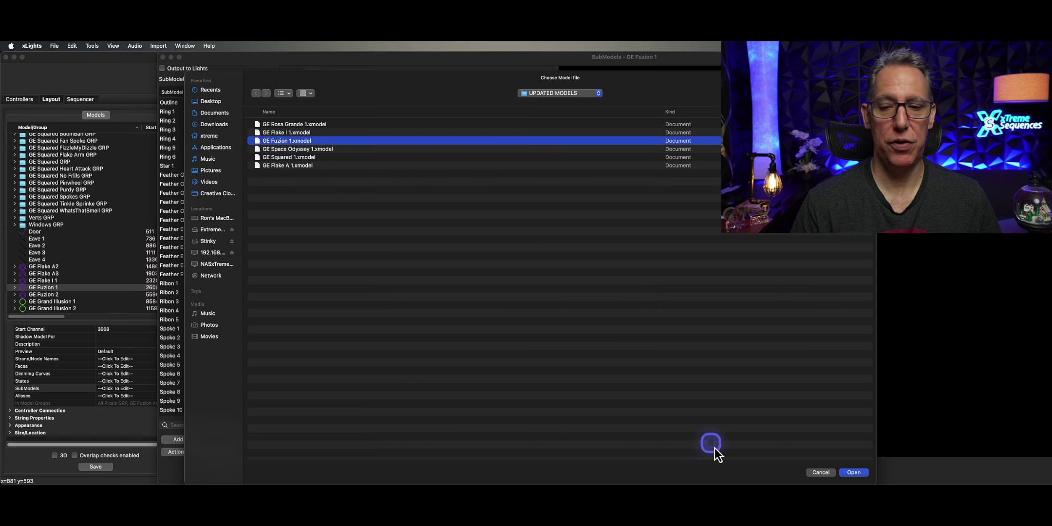
click(853, 473)
scroll(664, 272, down, 10)
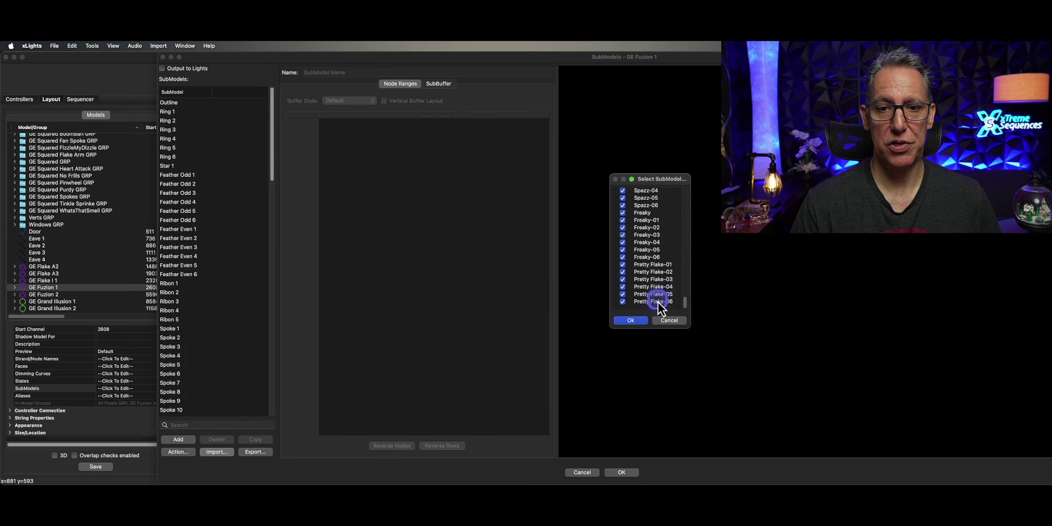
click(633, 320)
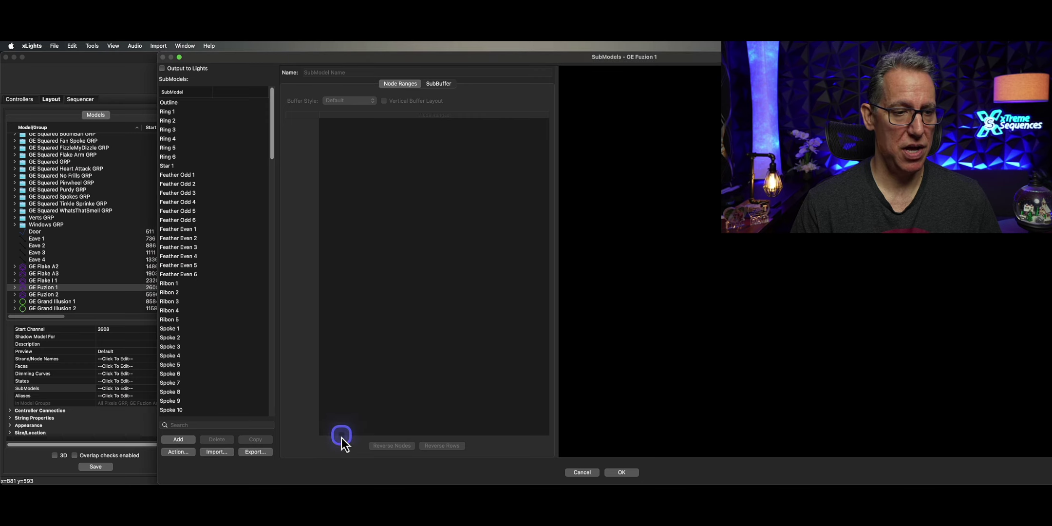
click(606, 468)
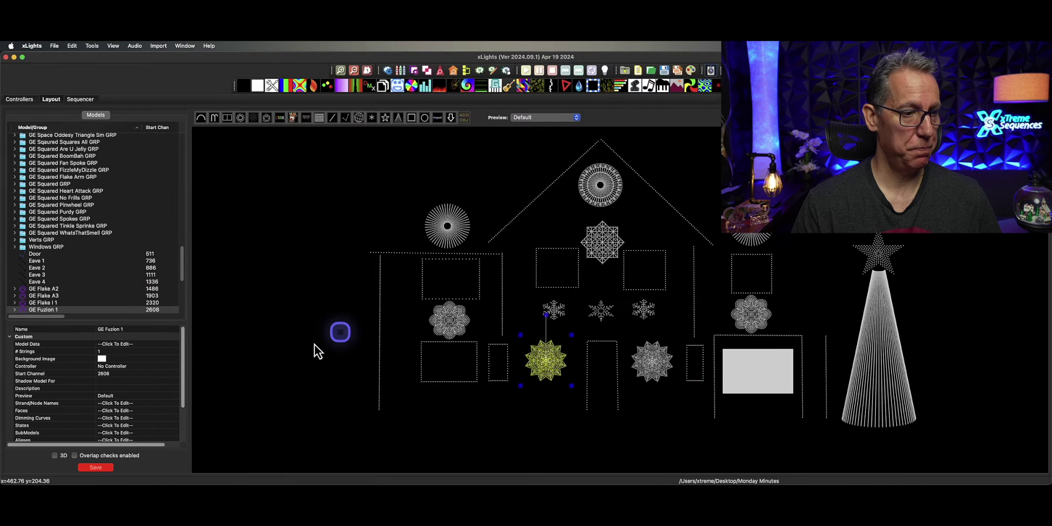
click(97, 467)
click(639, 462)
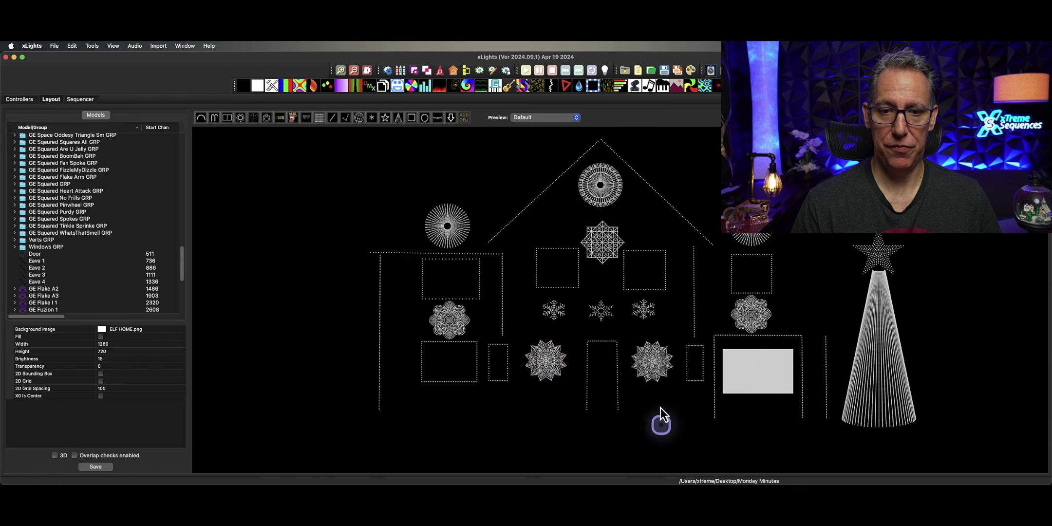
Step: Select the GE Fuzion 2 model in the layout and open its SubModels editor
click(657, 376)
scroll(141, 435, down, 3)
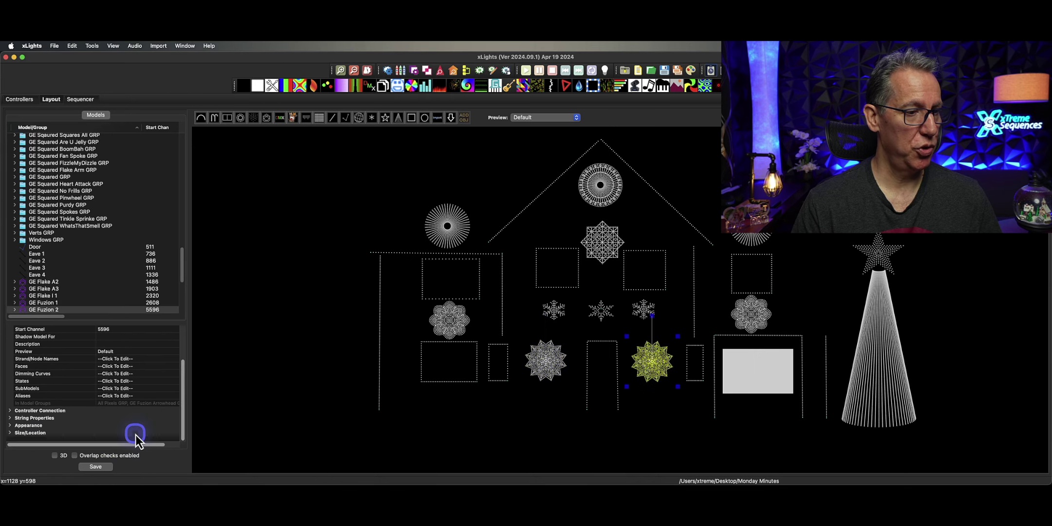
click(171, 388)
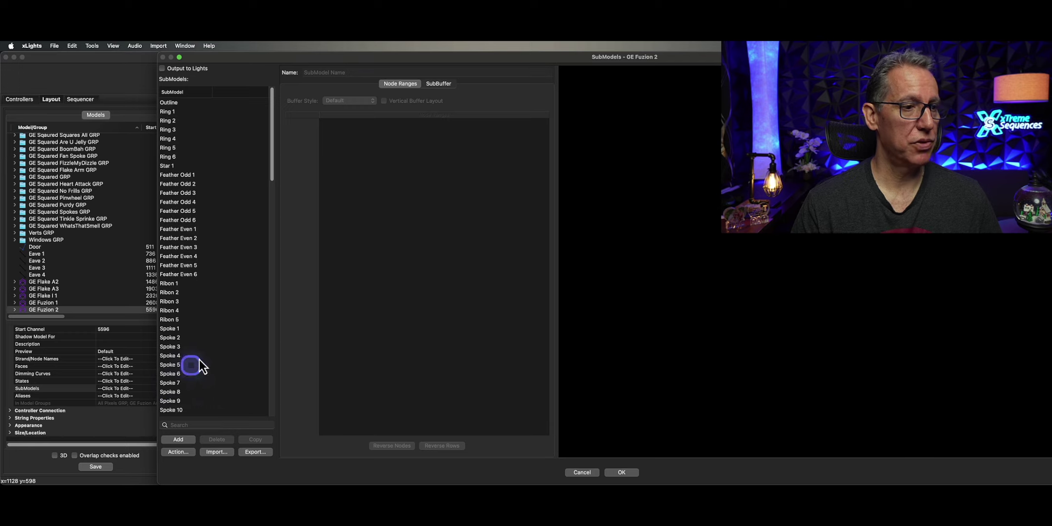
Step: Import all submodels from the GE Fuzion 1.xmodel file into GE Fuzion 2, save the layout, and clear the selection
click(204, 452)
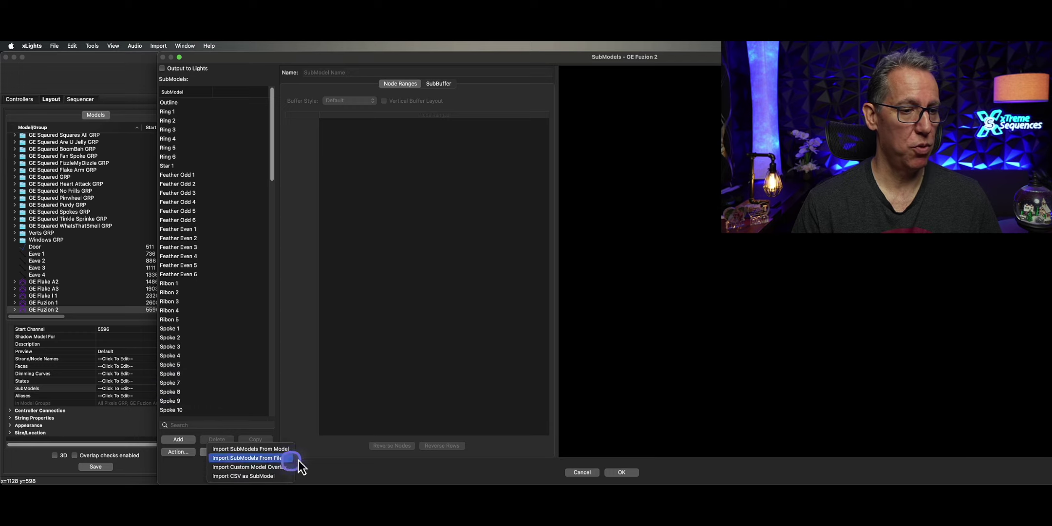
click(263, 458)
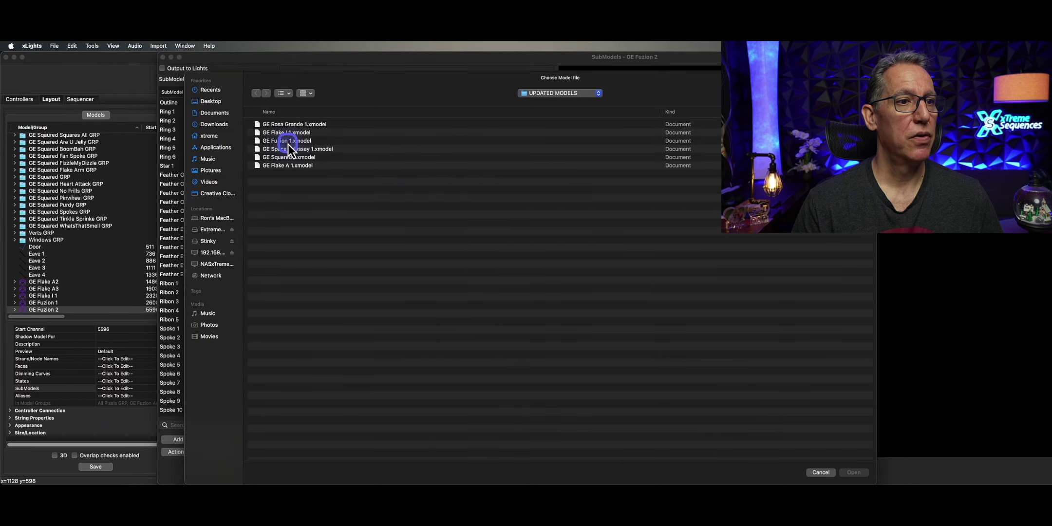
click(289, 141)
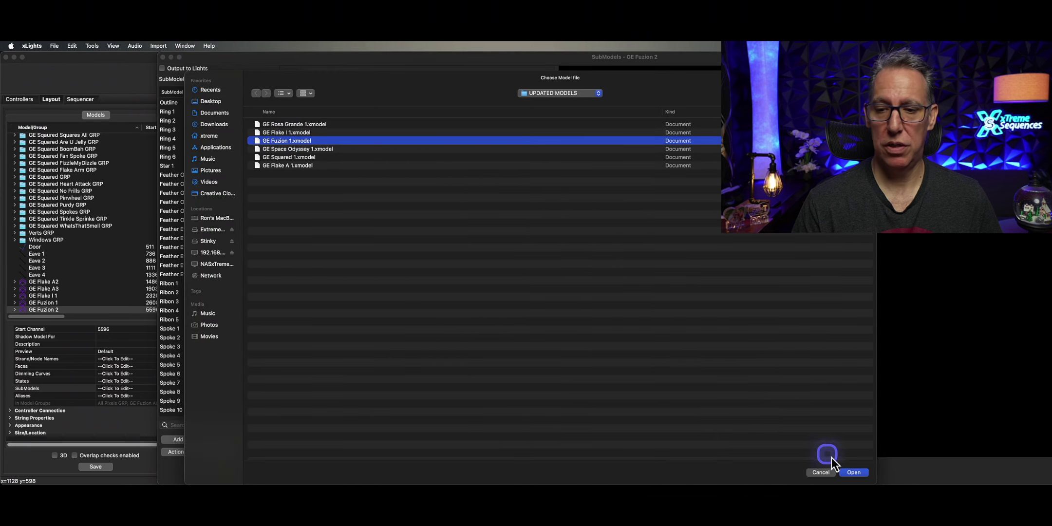
click(851, 471)
click(827, 475)
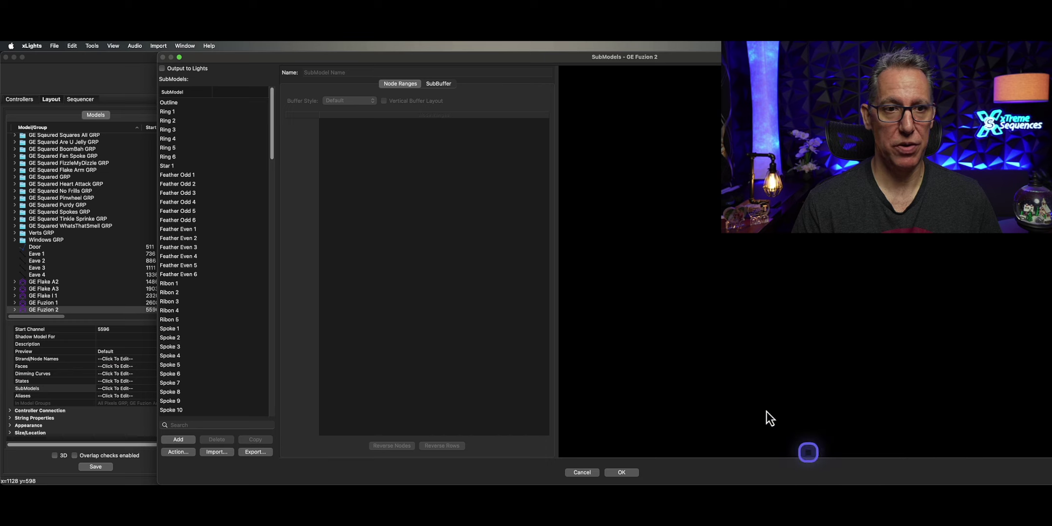
click(622, 473)
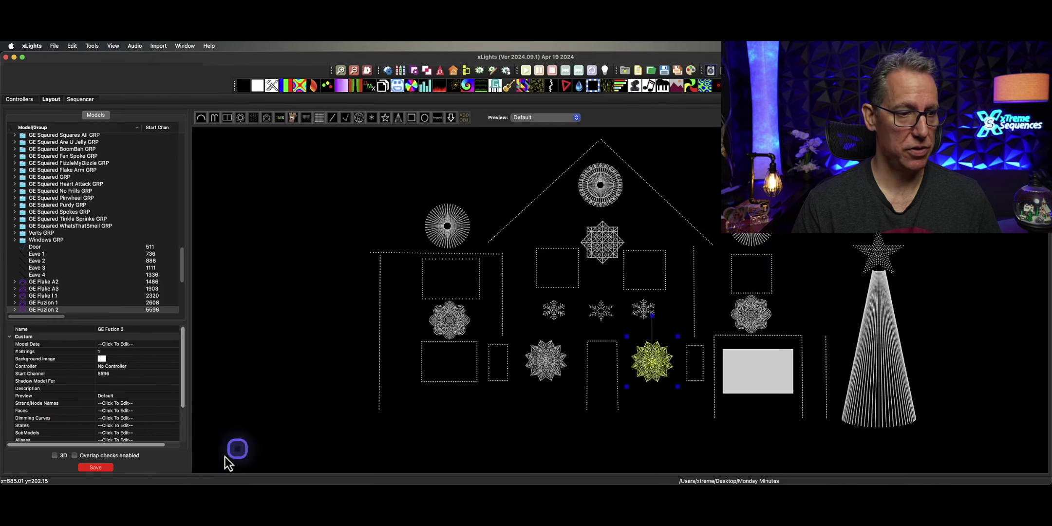
click(102, 468)
click(559, 455)
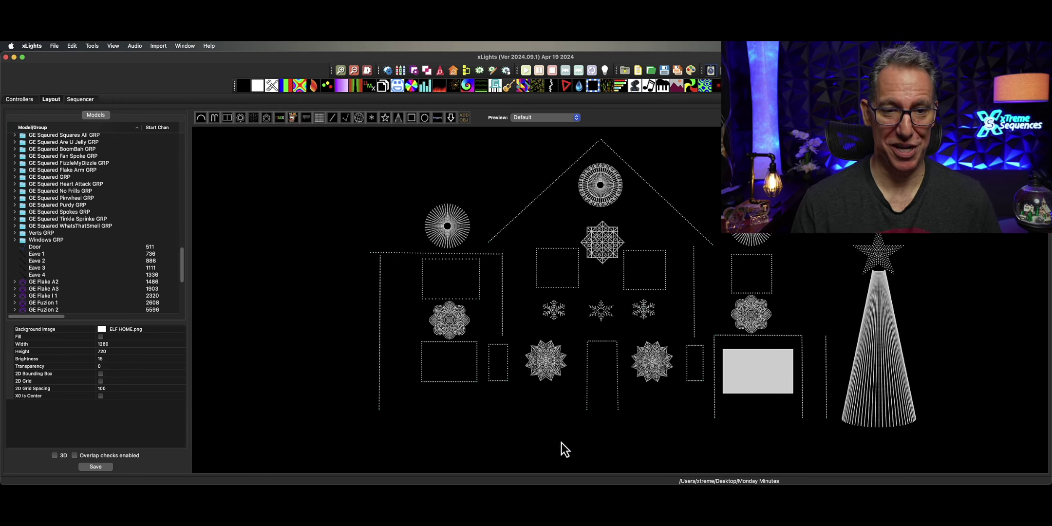
click(544, 425)
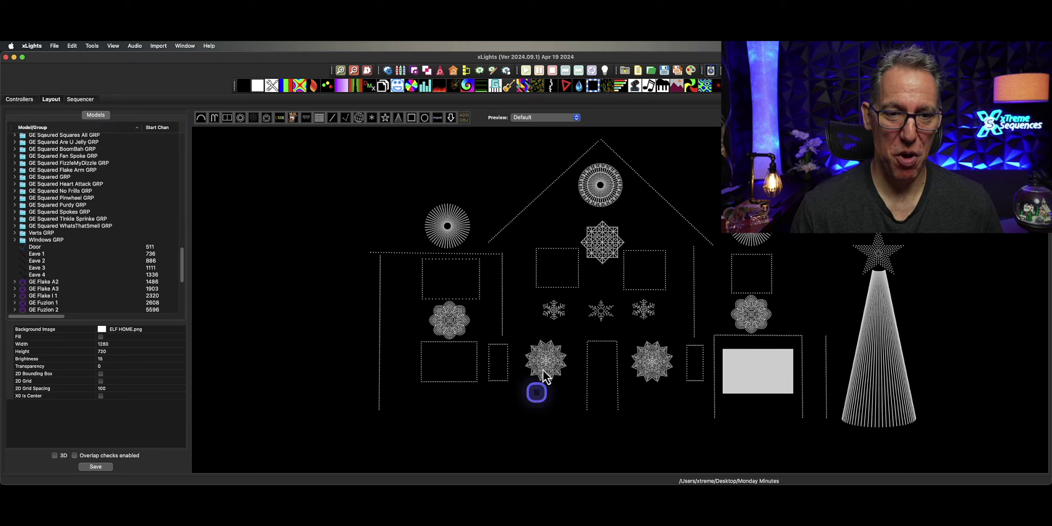
Step: Select the GE Flake A3 snowflake in the layout and open its SubModels editor
click(554, 308)
scroll(163, 373, down, 1)
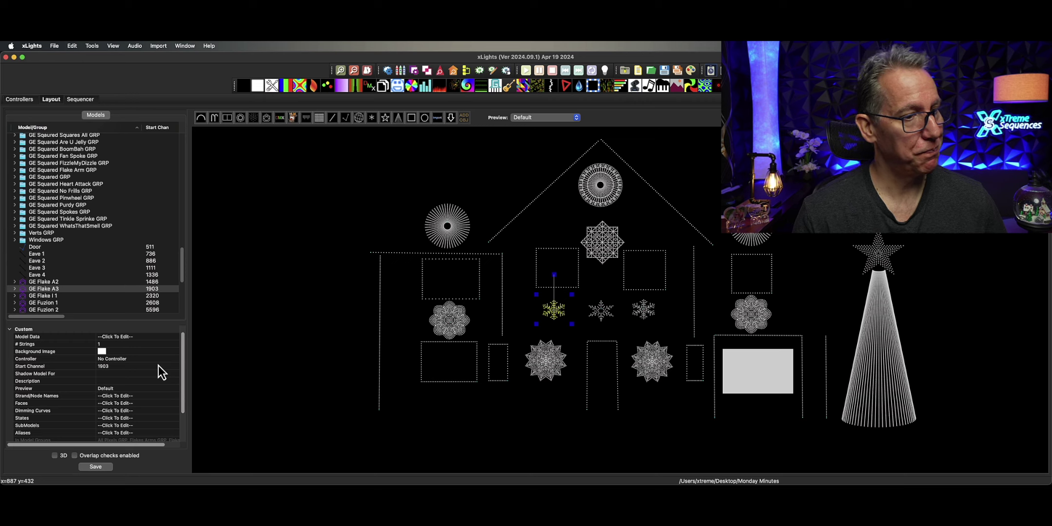
scroll(162, 399, down, 3)
click(171, 396)
click(171, 388)
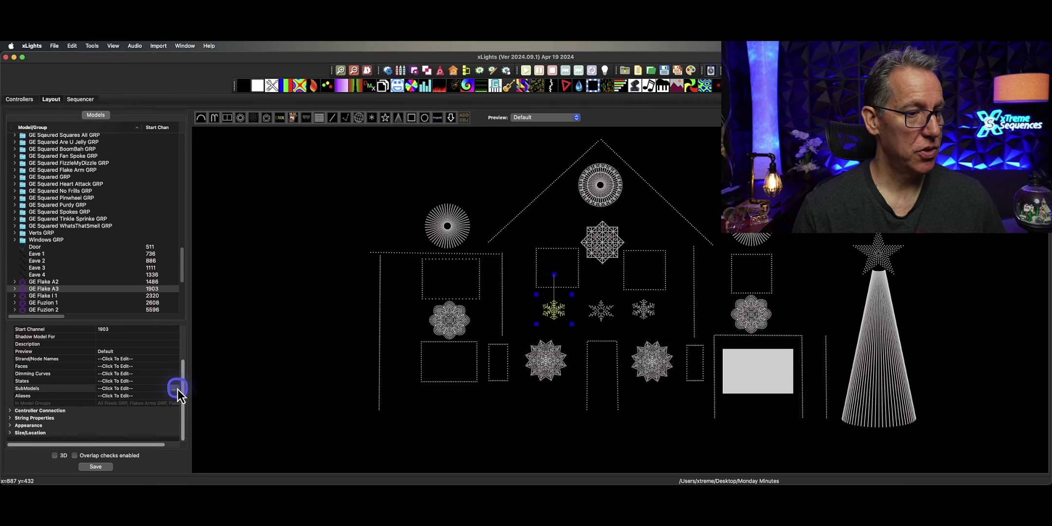
click(177, 388)
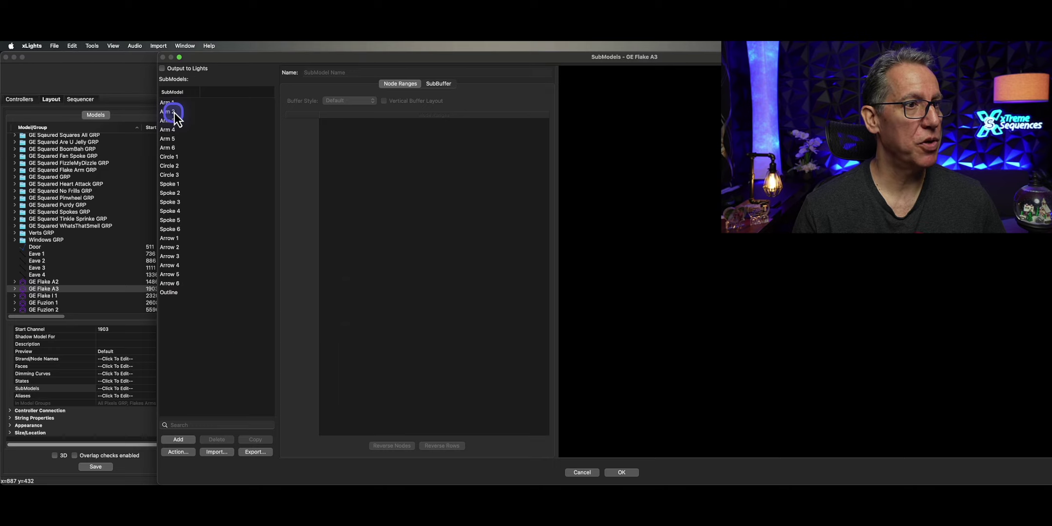
Step: Import all submodels from GE Flake A 1.xmodel into GE Flake A3, preview Leaf-01, and accept the imported submodels
click(223, 457)
click(401, 415)
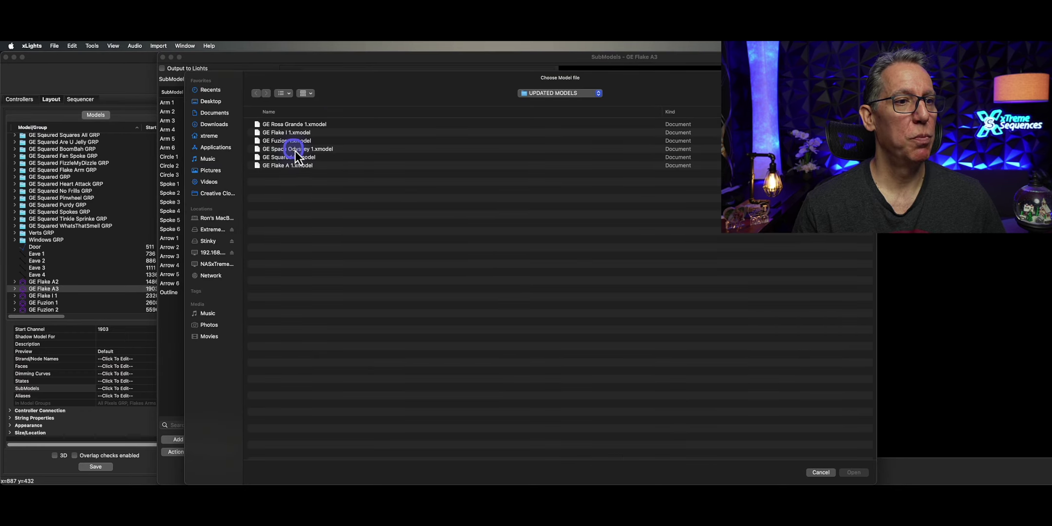
click(295, 166)
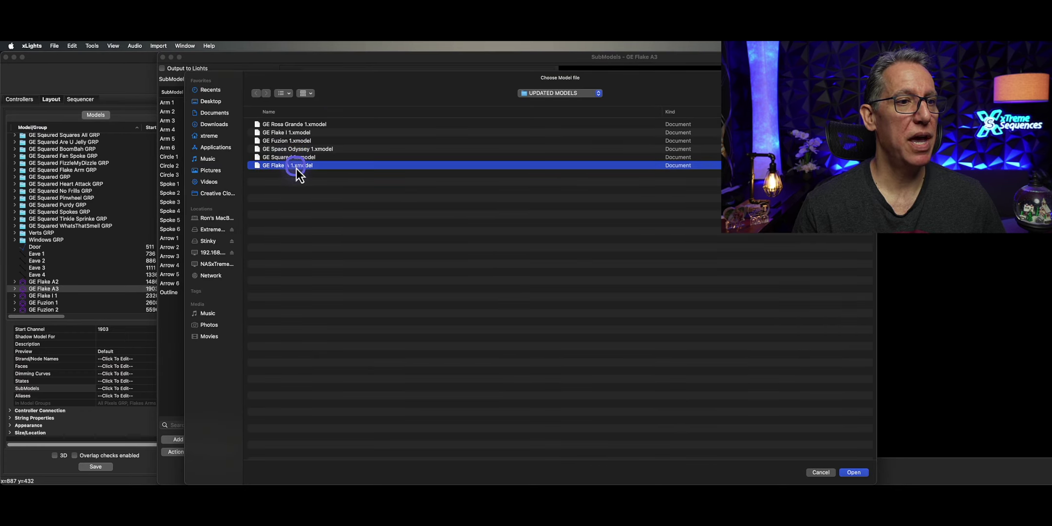
click(852, 473)
click(835, 477)
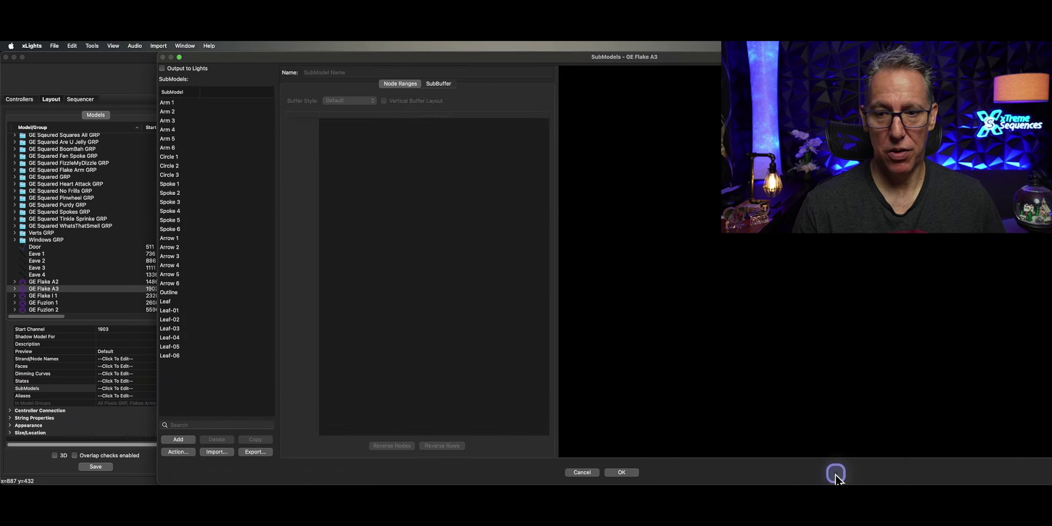
click(178, 311)
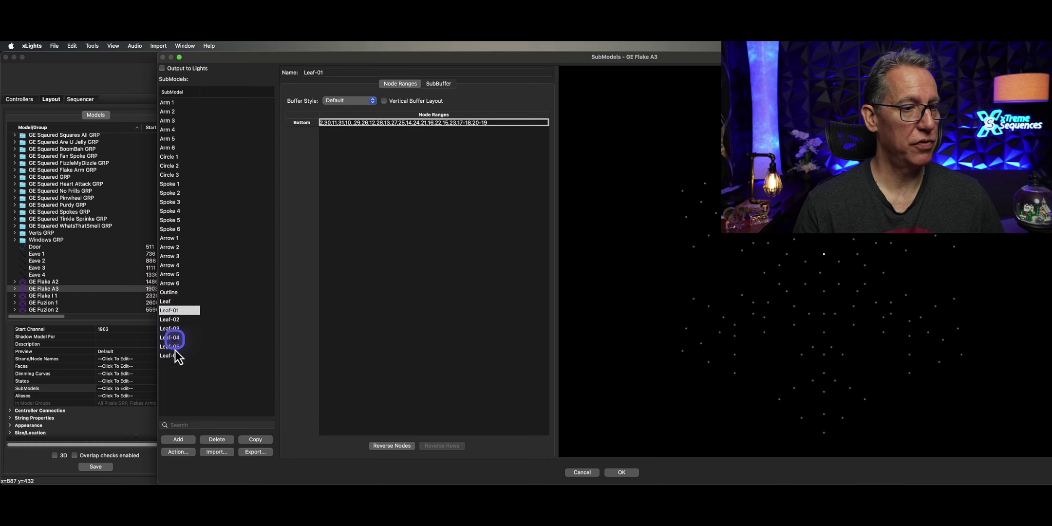
click(622, 473)
Step: Select the GE Flake A2 snowflake in the layout, save the layout, and open the snowflake's SubModels editor
click(650, 314)
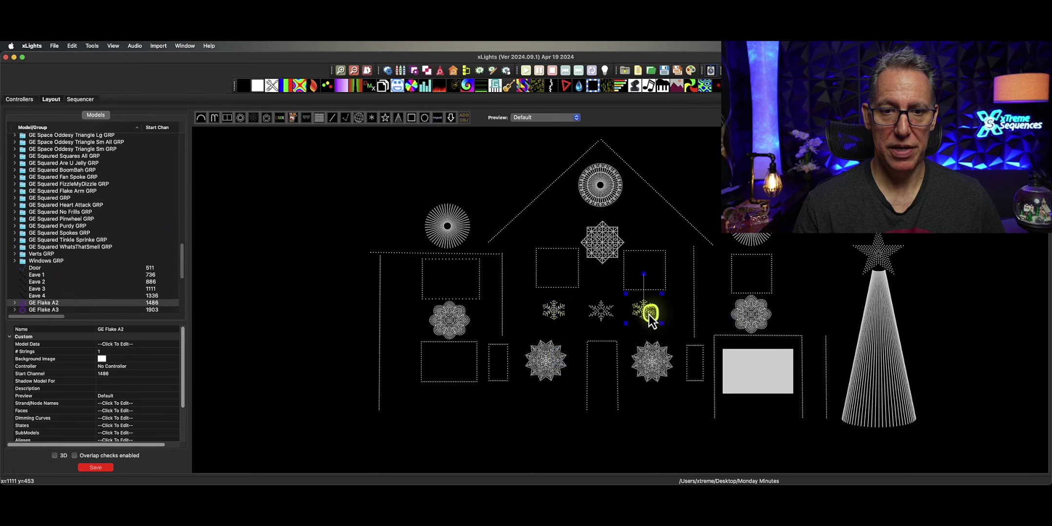
click(97, 467)
scroll(146, 428, down, 2)
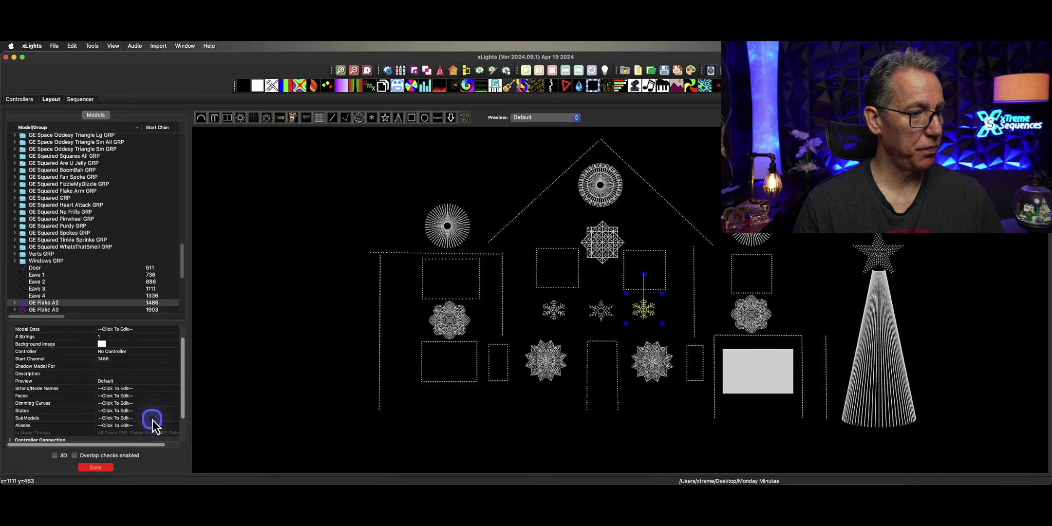
click(169, 418)
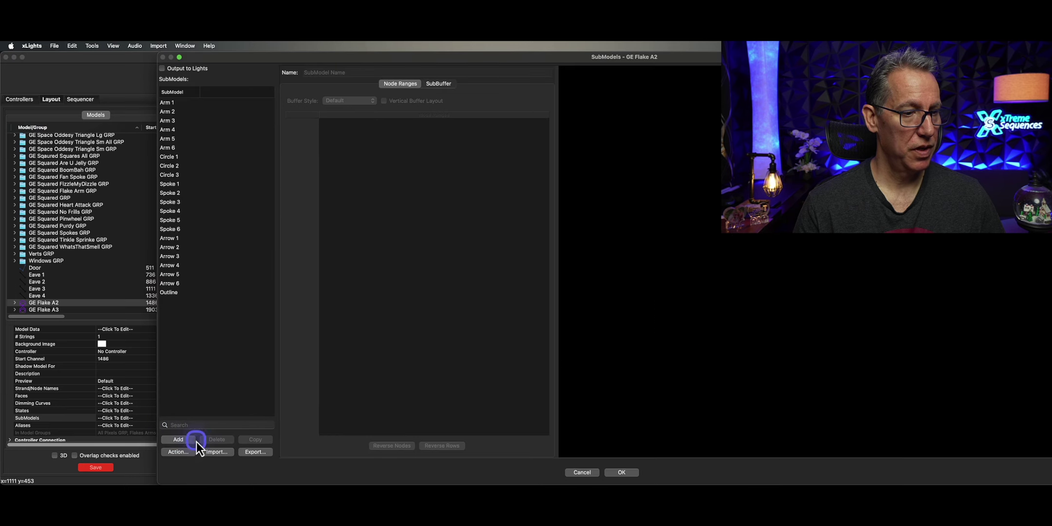
Step: Import all submodels from GE Flake A 1.xmodel into GE Flake A2, accept them, and save the layout
click(210, 452)
click(284, 458)
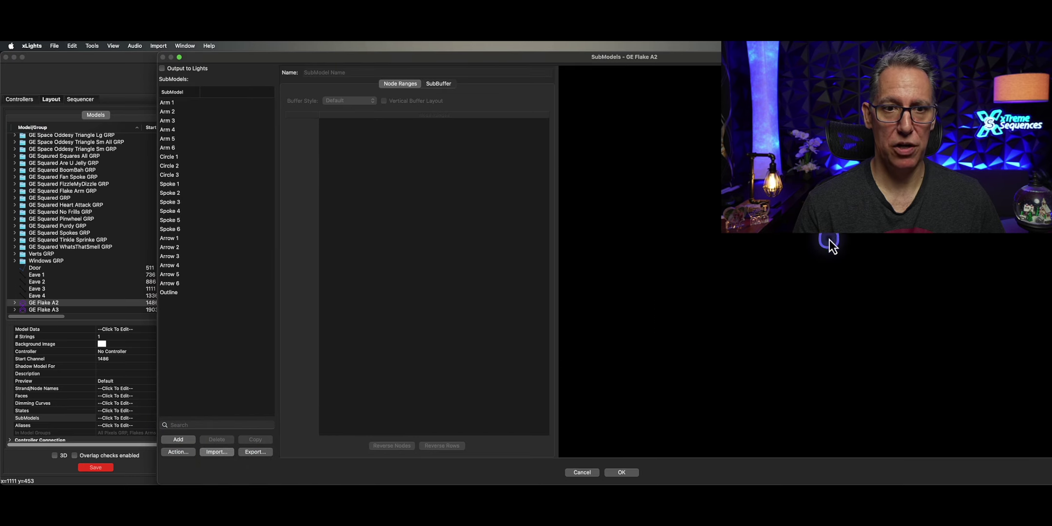
double_click(304, 167)
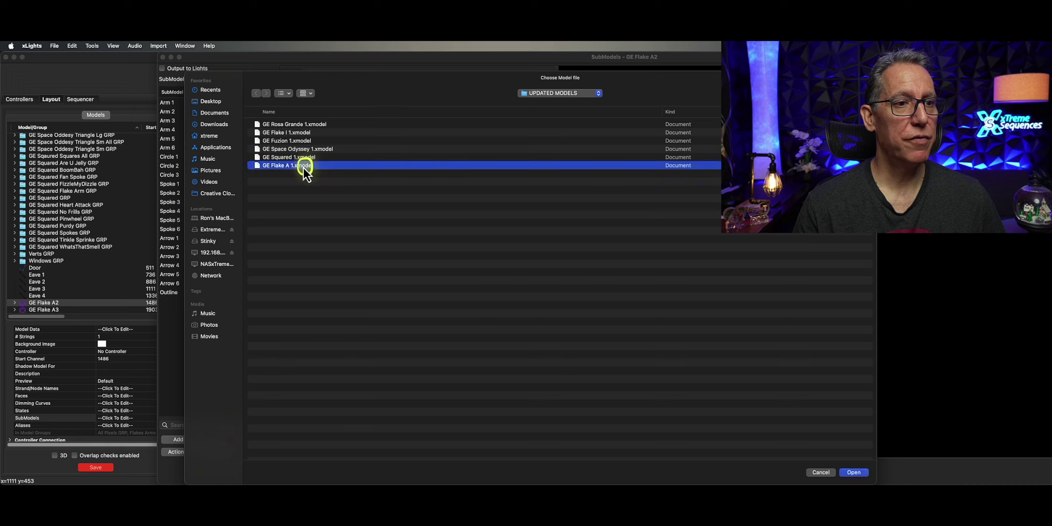
click(296, 236)
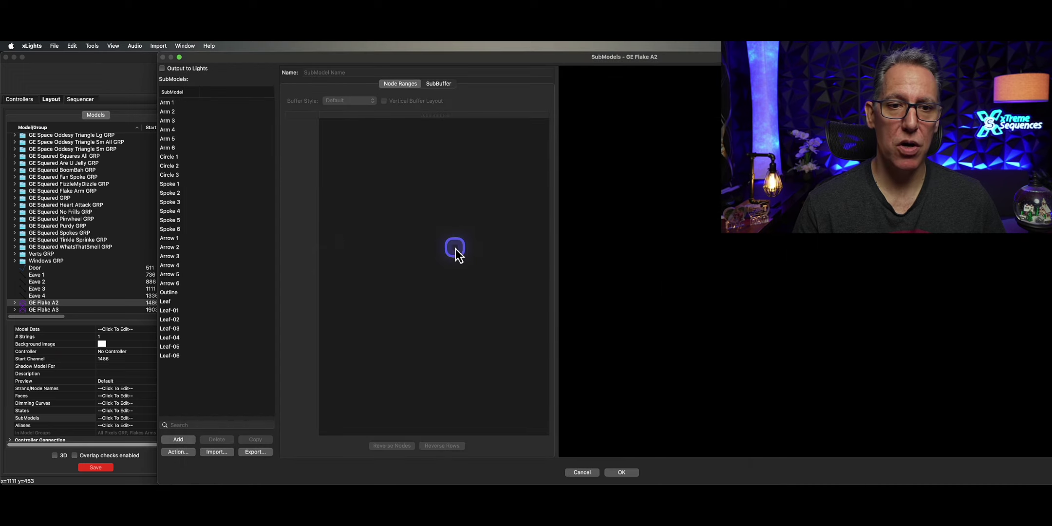
click(620, 474)
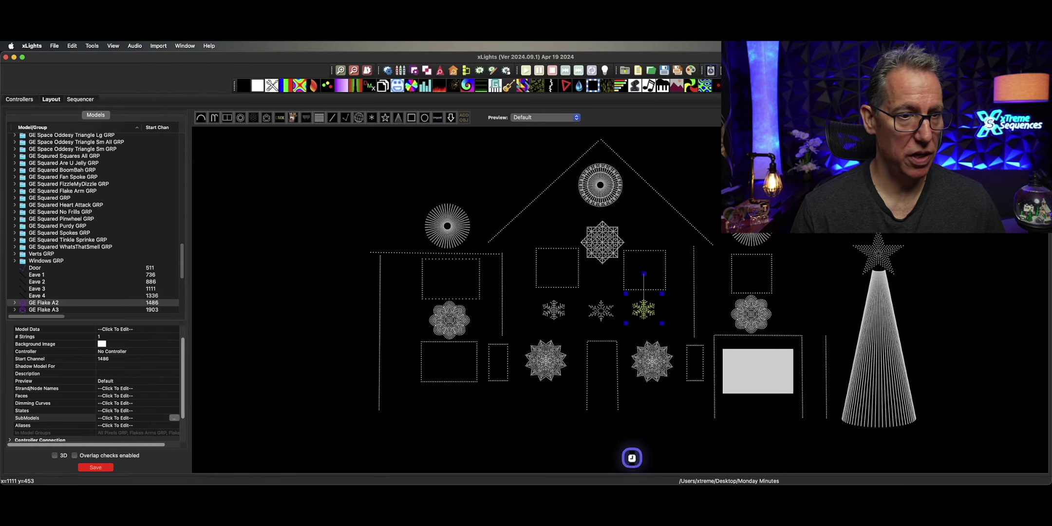
click(112, 466)
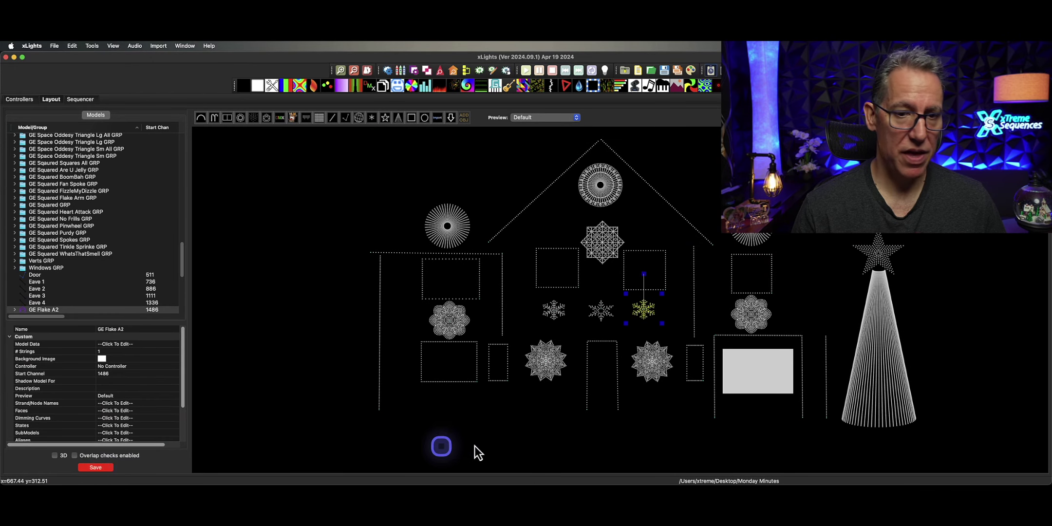
Step: Select the GE Flake I 1 snowflake between the two other flakes and open its SubModels editor
click(648, 439)
click(603, 317)
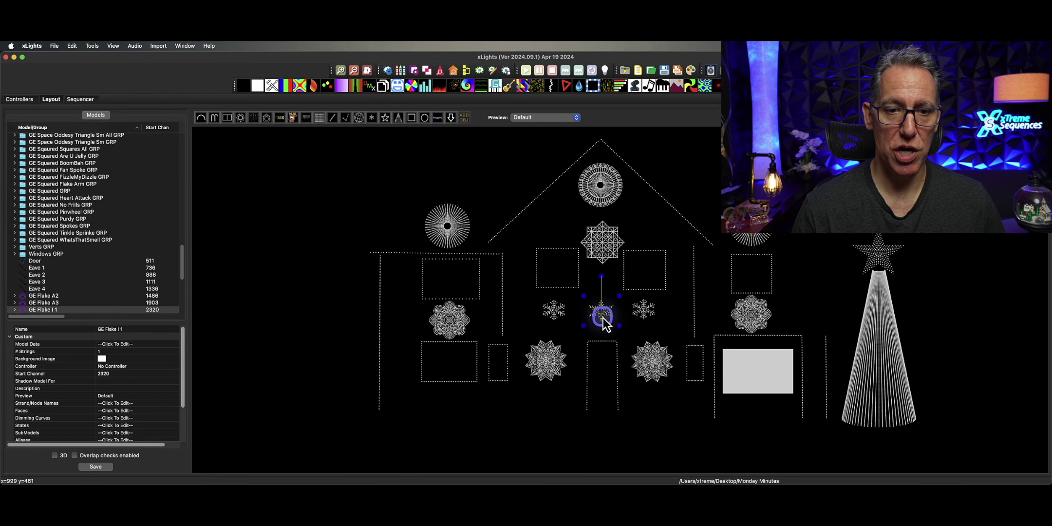
scroll(159, 402, down, 1)
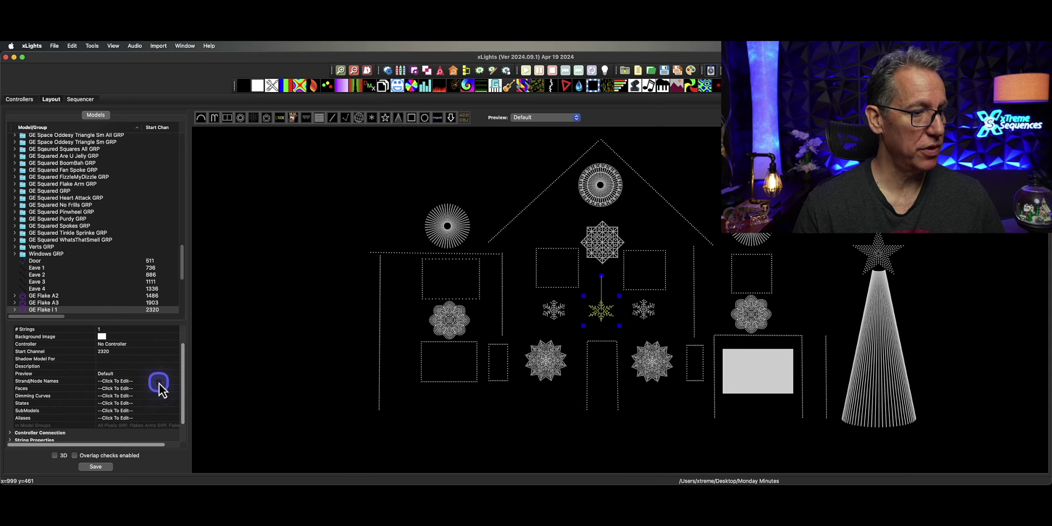
scroll(160, 411, down, 1)
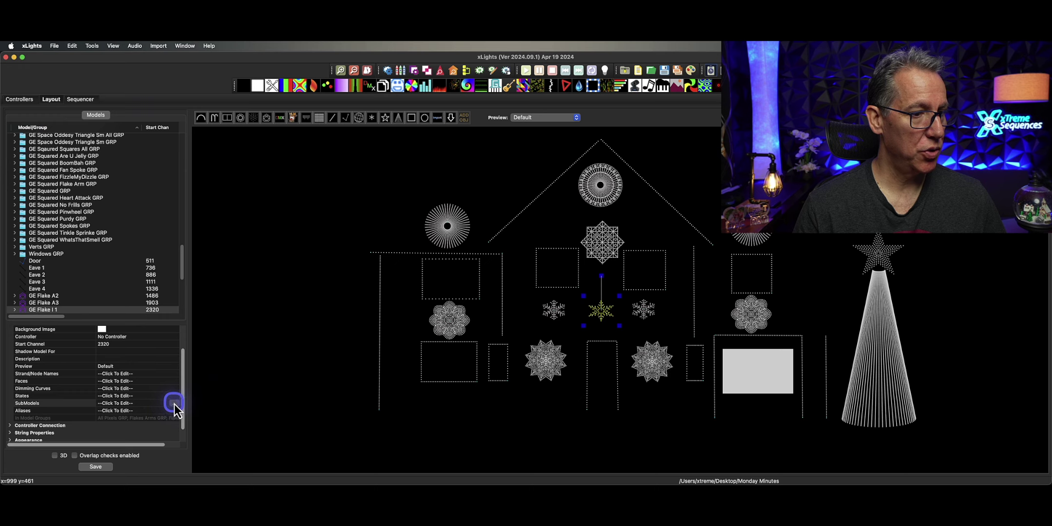
click(174, 402)
Step: Import all submodels from GE Flake I 1.xmodel into GE Flake I 1, accept them, and save the layout
click(220, 450)
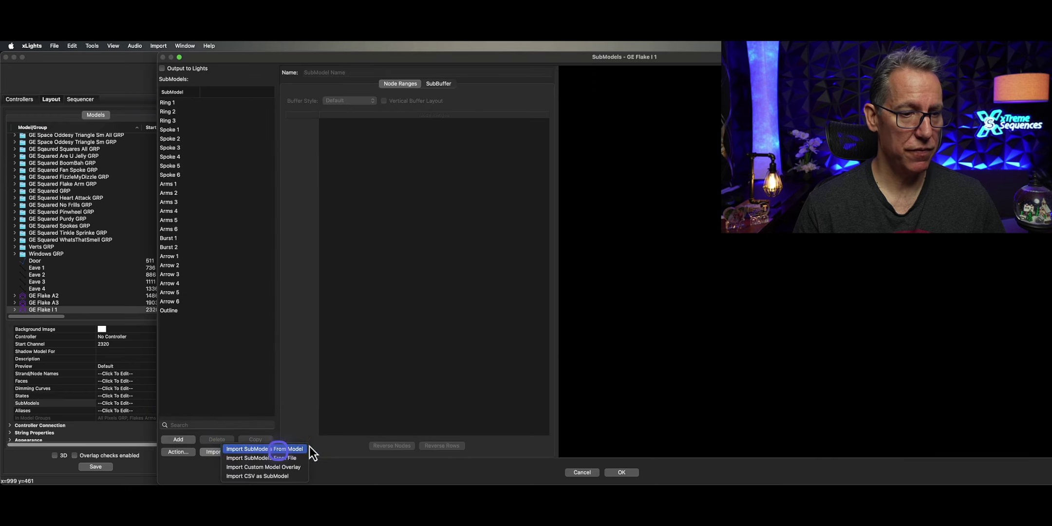
click(292, 461)
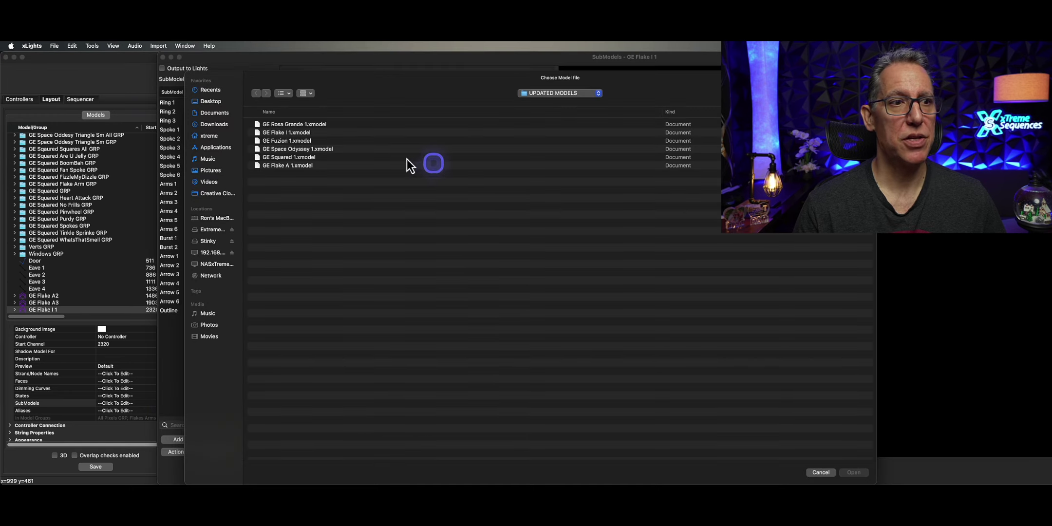
double_click(298, 135)
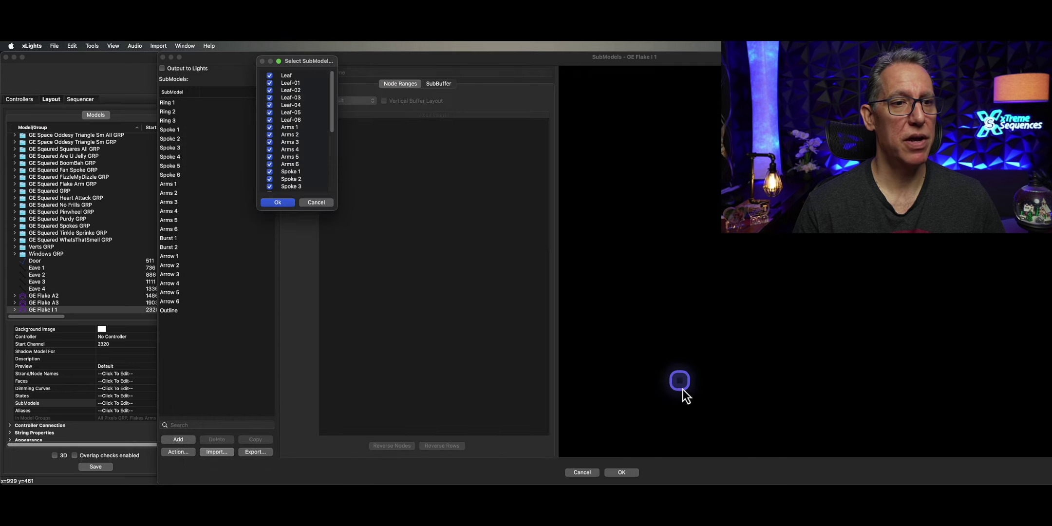
click(284, 204)
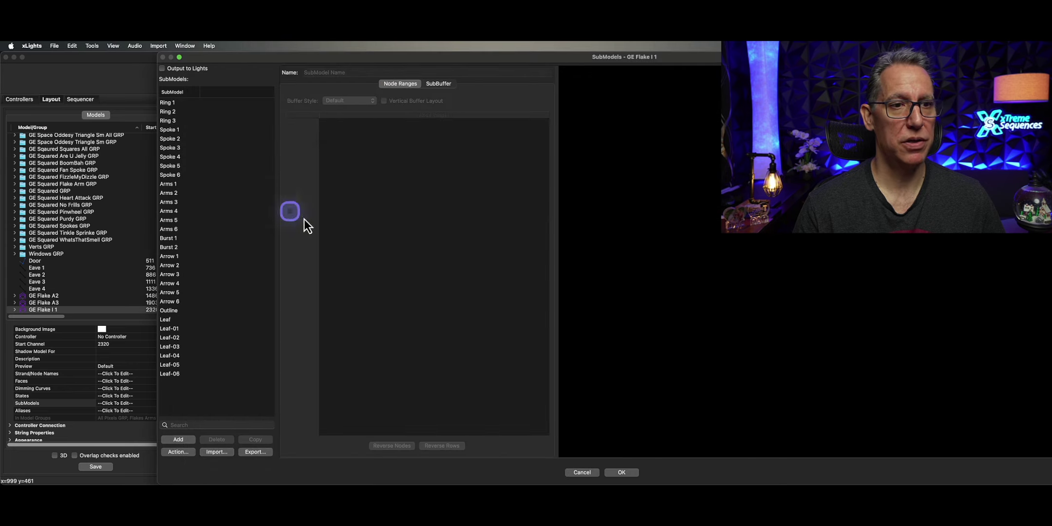
click(622, 472)
click(95, 466)
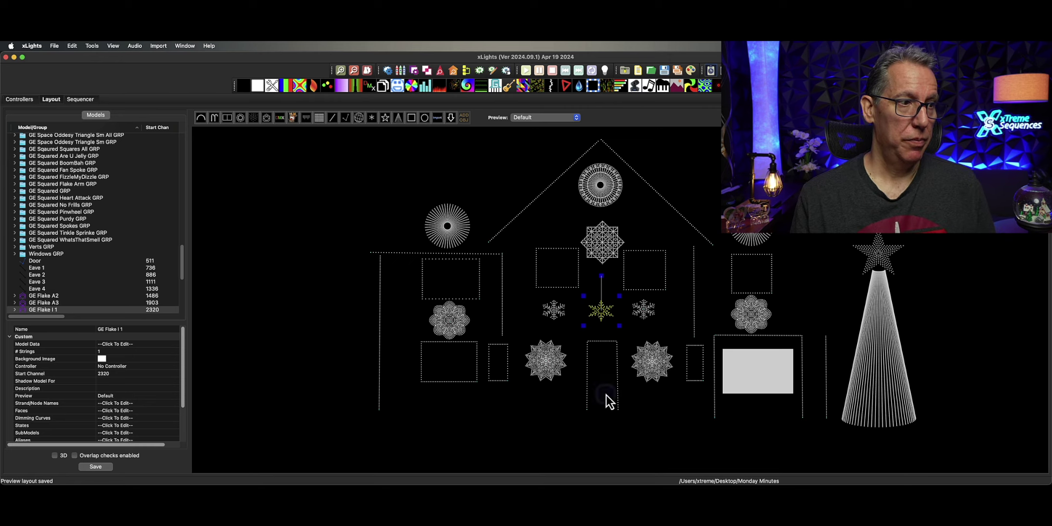
Step: Examine the existing model groups from the start of the list and clear the model selection in the layout
scroll(86, 204, up, 10)
scroll(86, 205, up, 15)
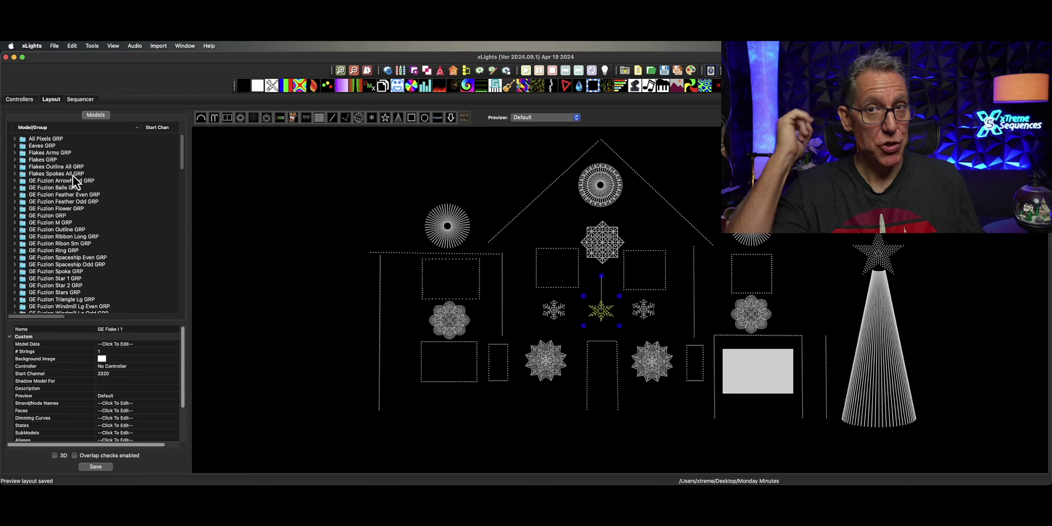
click(379, 212)
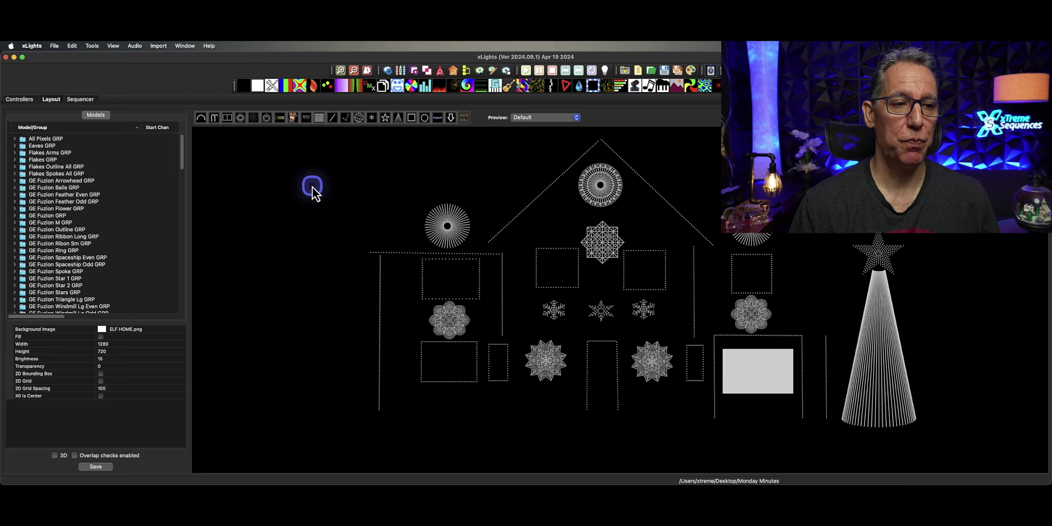
right_click(312, 187)
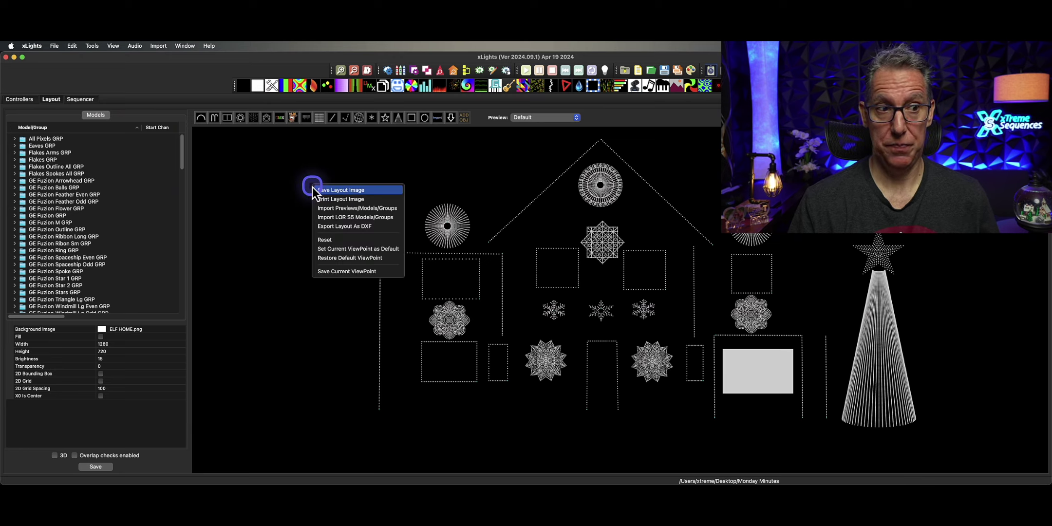
click(279, 263)
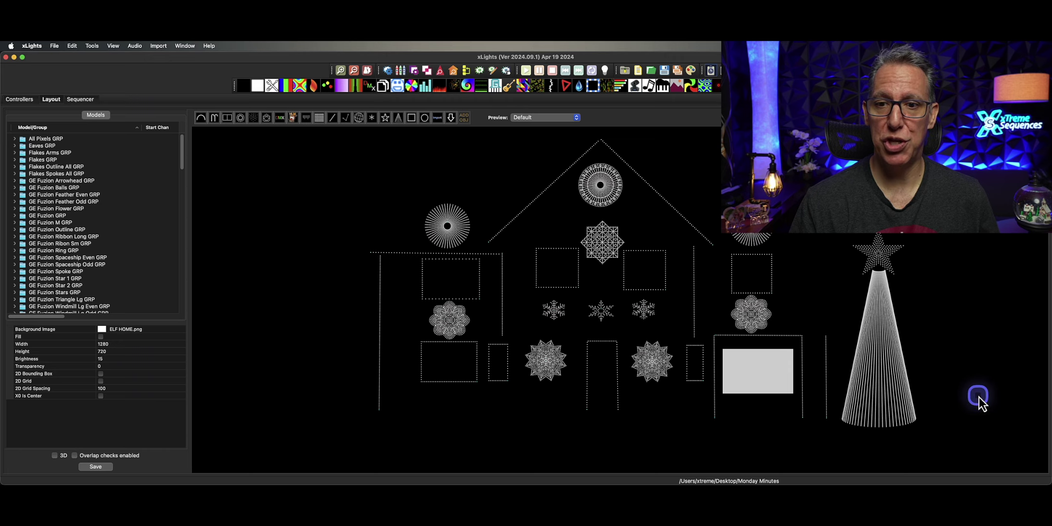
Step: Start a previews, models and groups import from xlights_rgbeffects.xml in the Desktop's Christmas 2024 folder
right_click(326, 159)
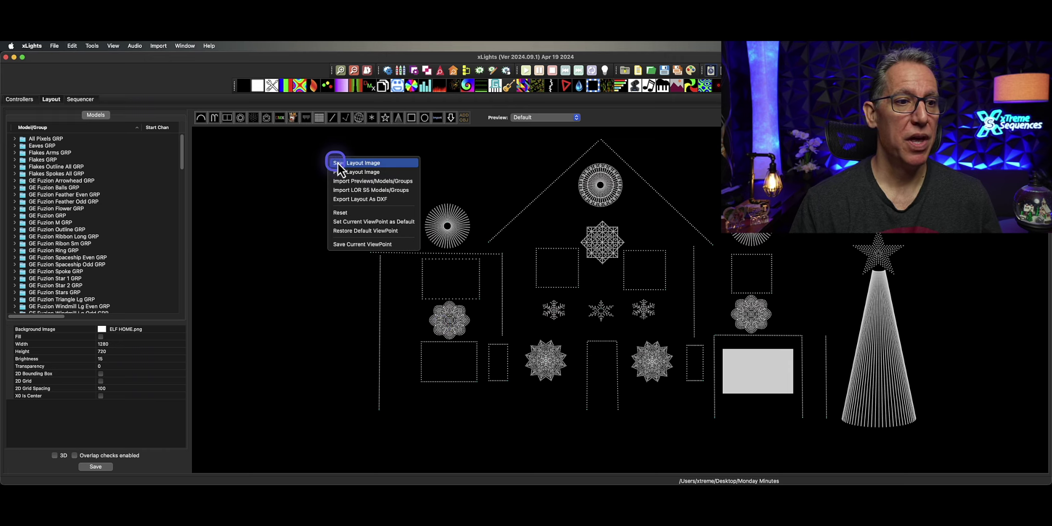
click(359, 214)
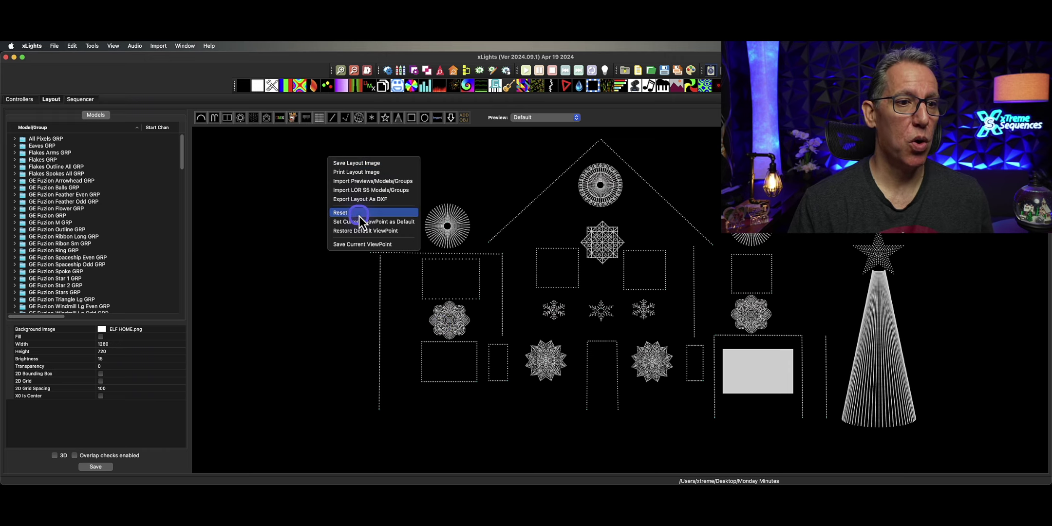
click(392, 181)
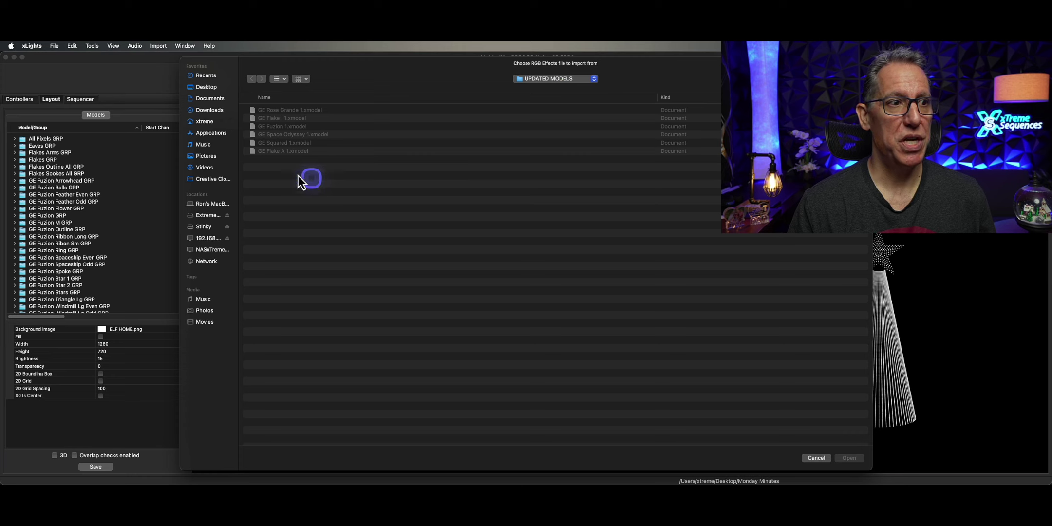
click(212, 86)
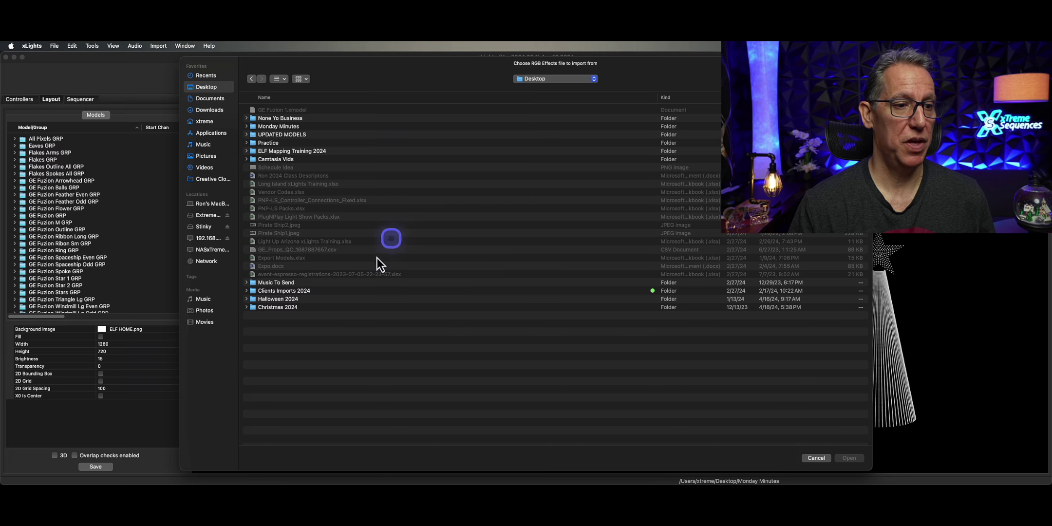
double_click(277, 307)
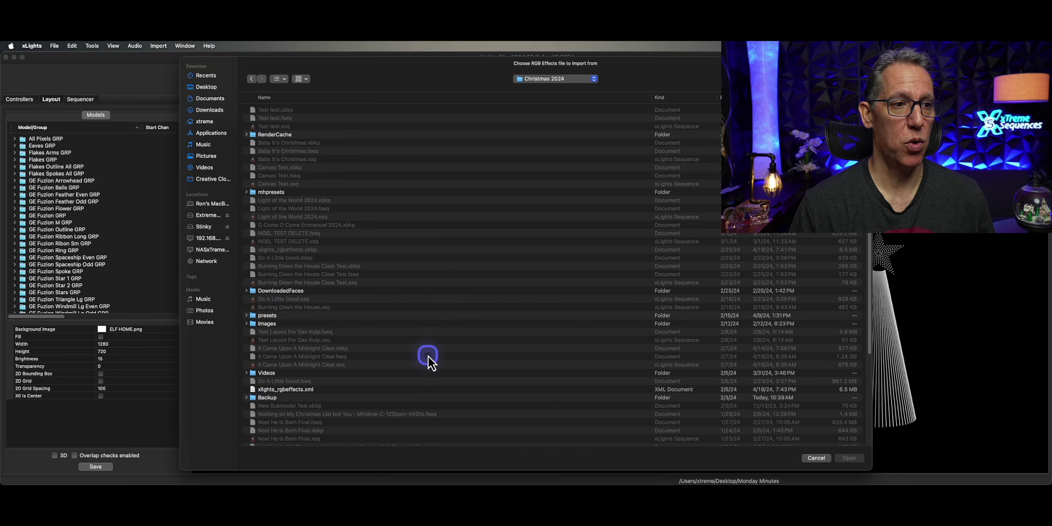
scroll(428, 356, down, 6)
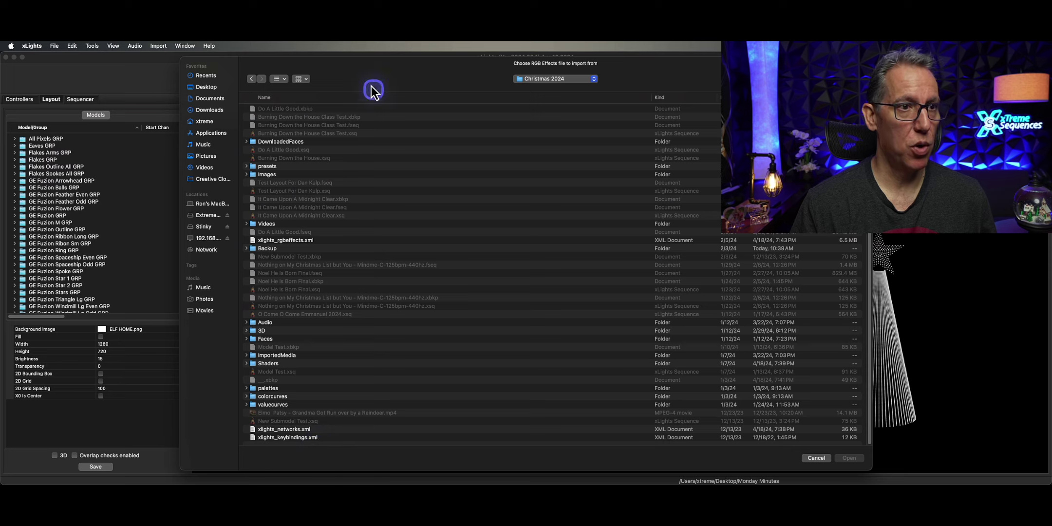
click(283, 99)
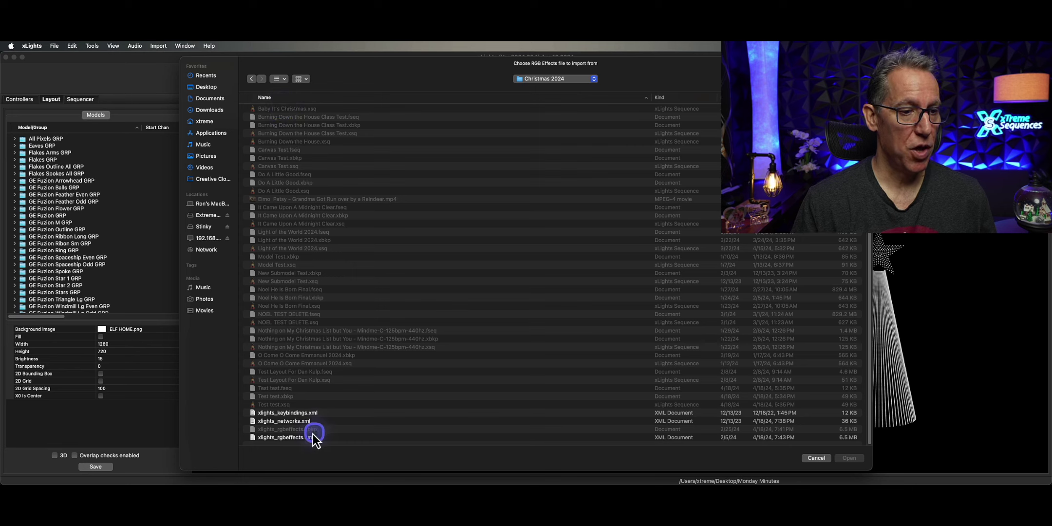
click(285, 438)
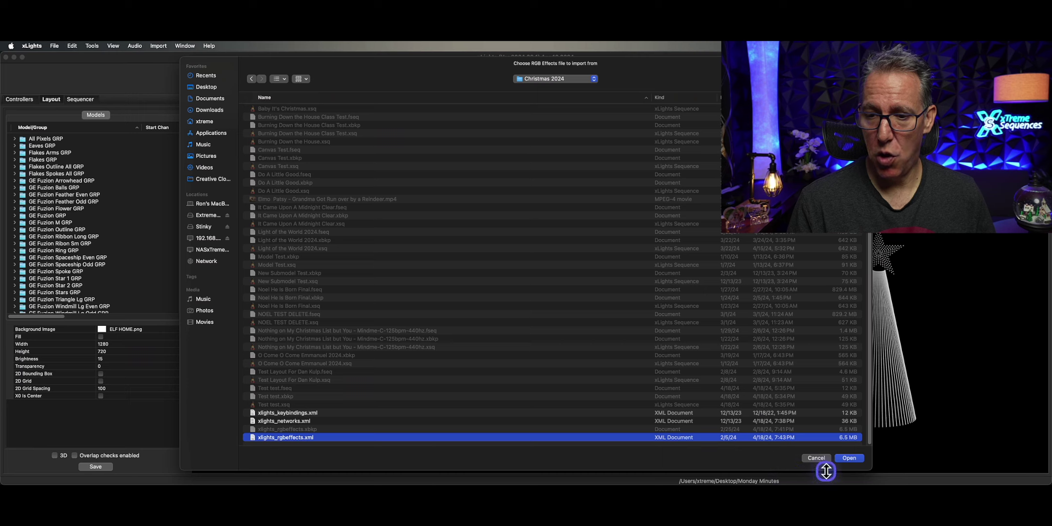
click(848, 458)
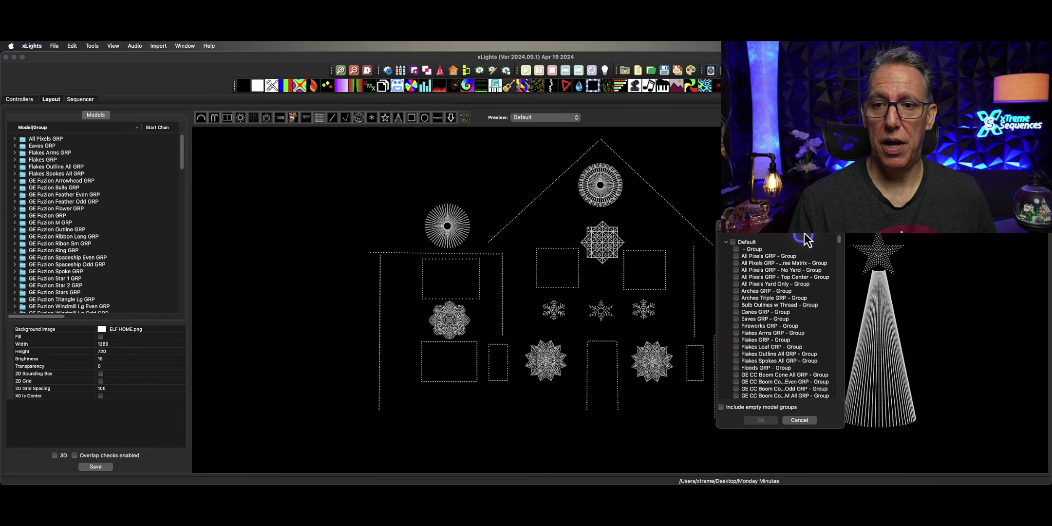
Step: Reposition and enlarge the Import Previews and Models dialog, and mark Flakes Leaf GRP for import
drag(805, 233, 455, 138)
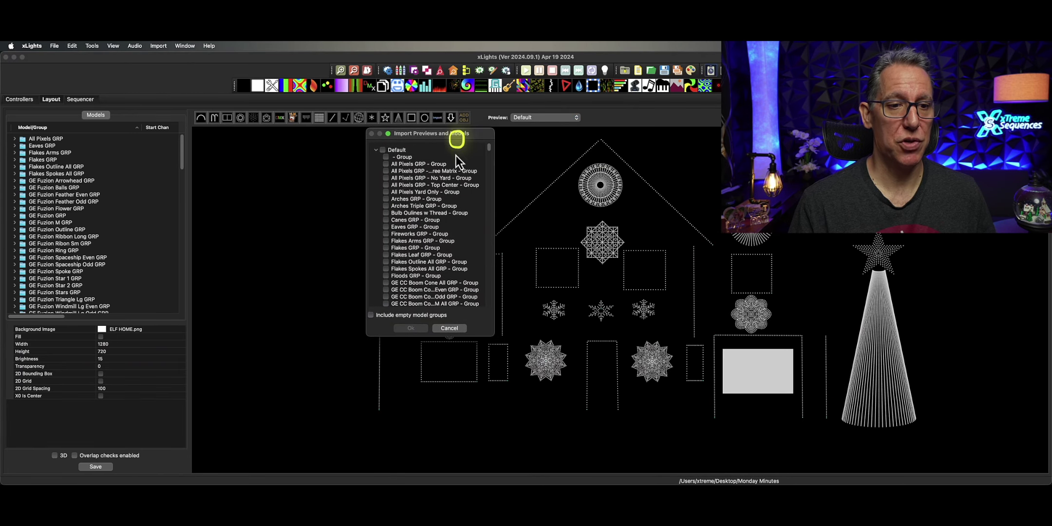
drag(492, 337, 523, 449)
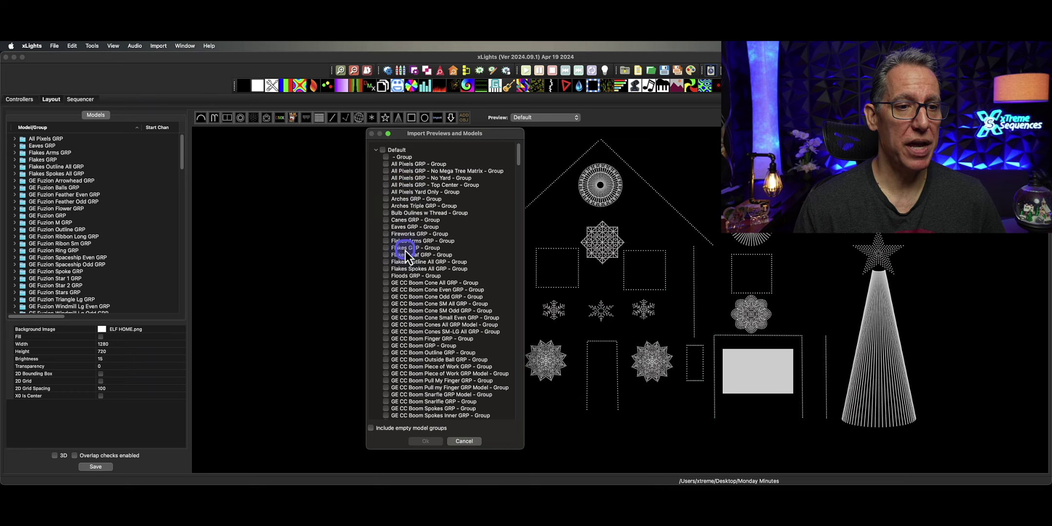
click(385, 255)
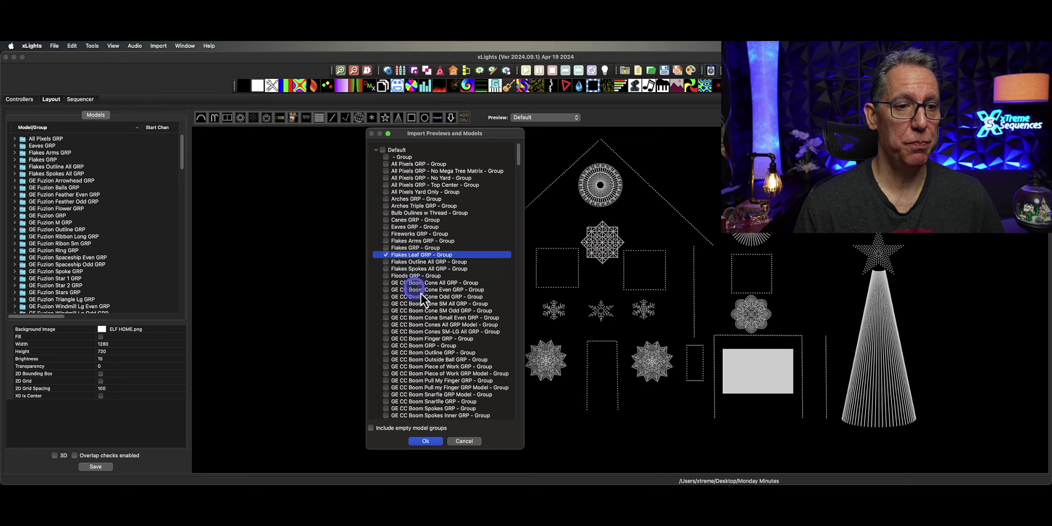
Step: Mark the GE Fuzion Freaky GRP, GE Fuzion Lantern GRP and GE Fuzion Pretty Flake GRP groups for import
scroll(423, 295, down, 3)
scroll(422, 295, down, 10)
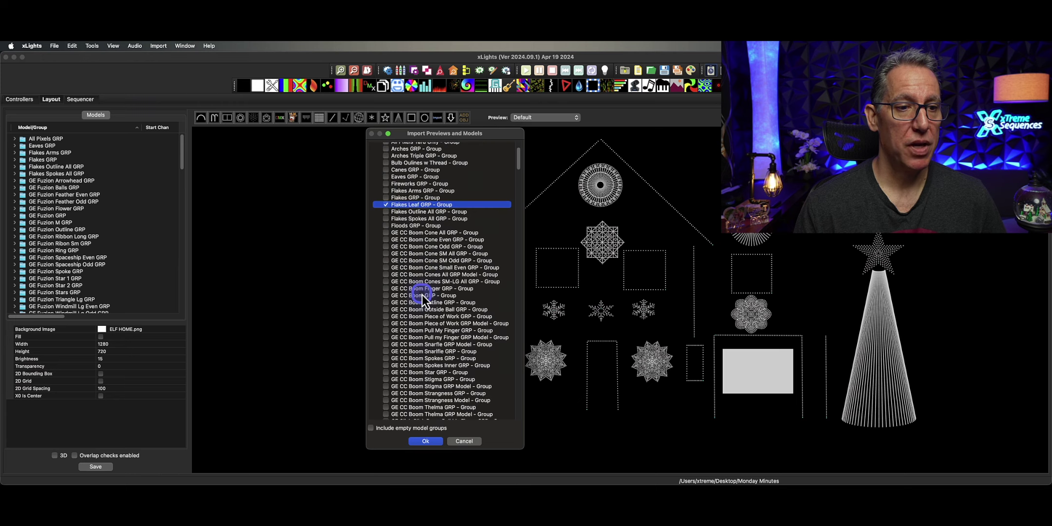
scroll(422, 295, down, 6)
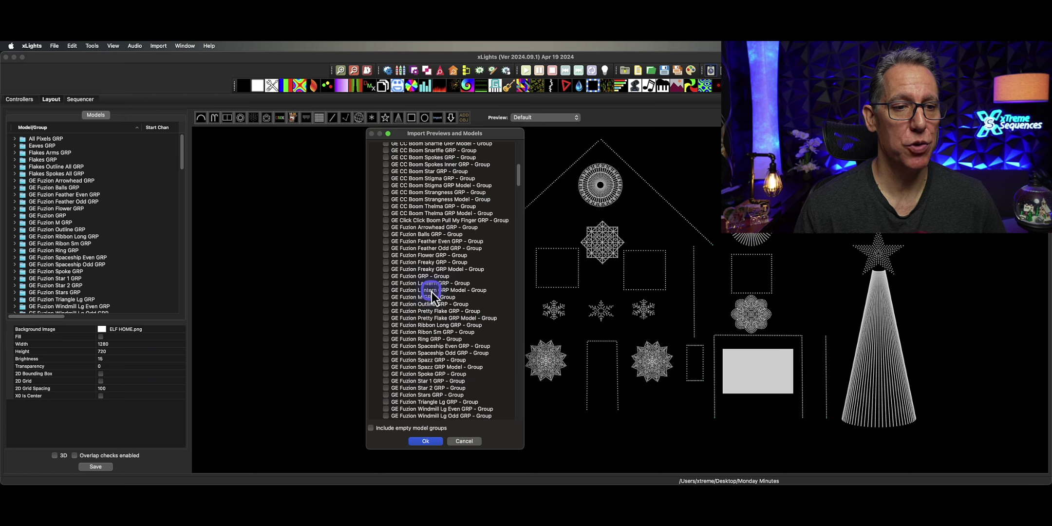
click(387, 263)
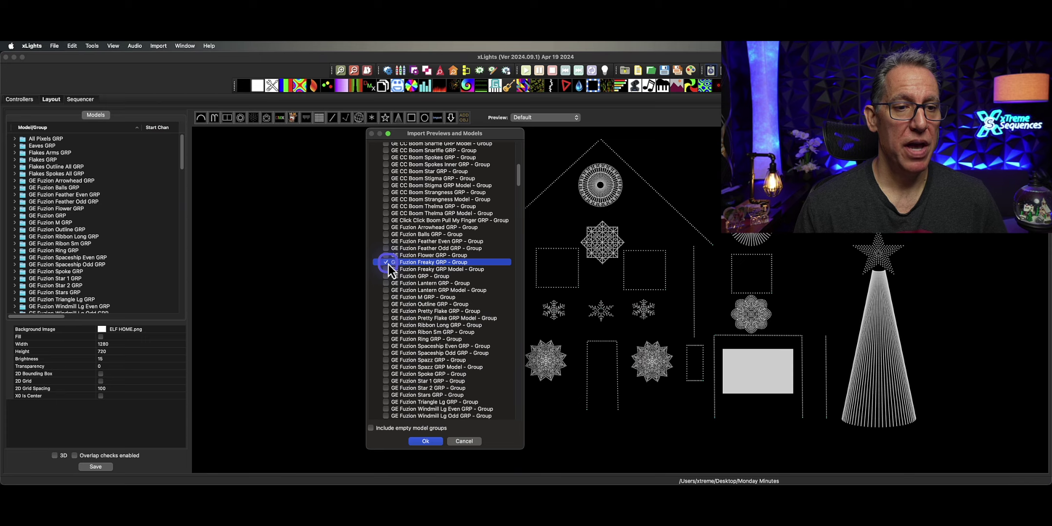
click(386, 271)
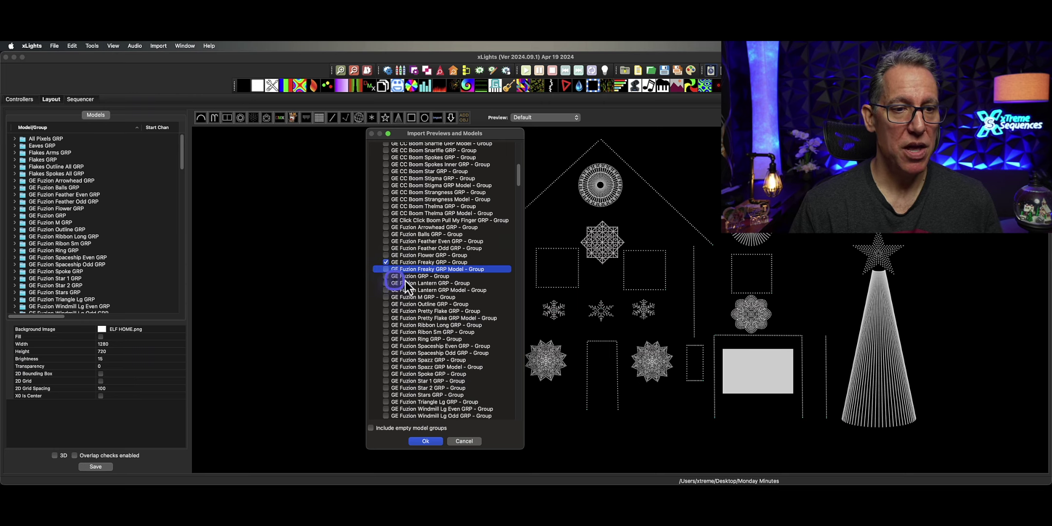
click(386, 284)
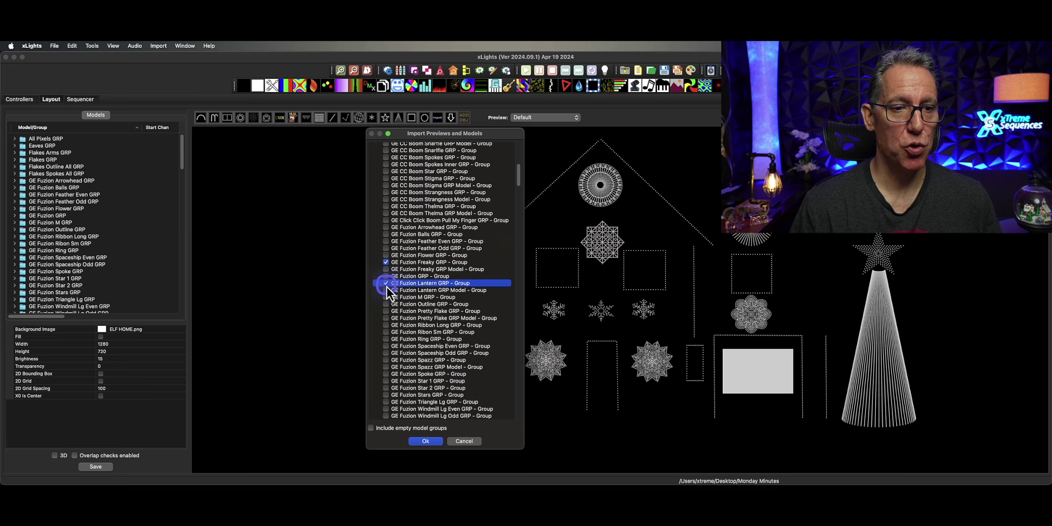
click(388, 311)
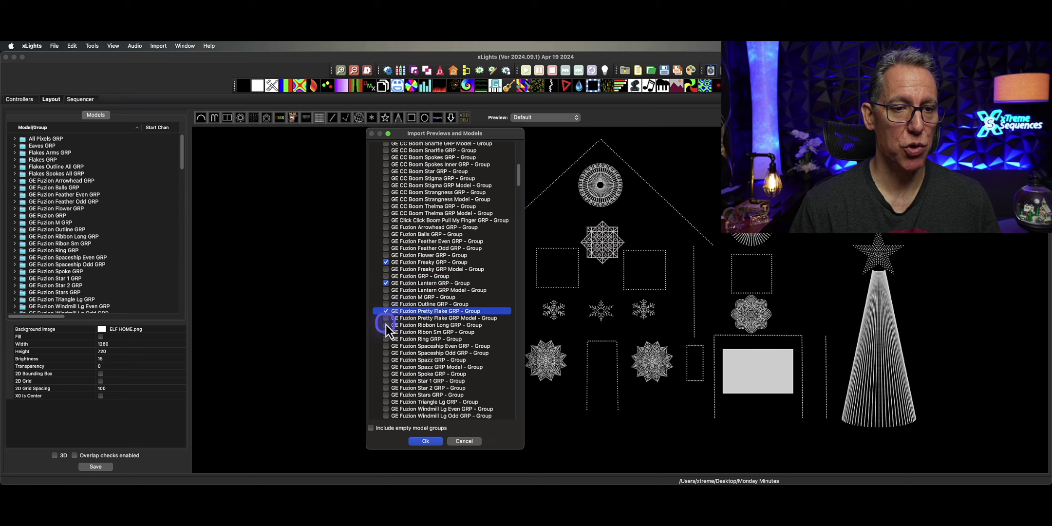
Step: Mark the GE Fuzion Spazz GRP and GE Fuzion Wishful GRP groups for import
scroll(387, 332, down, 1)
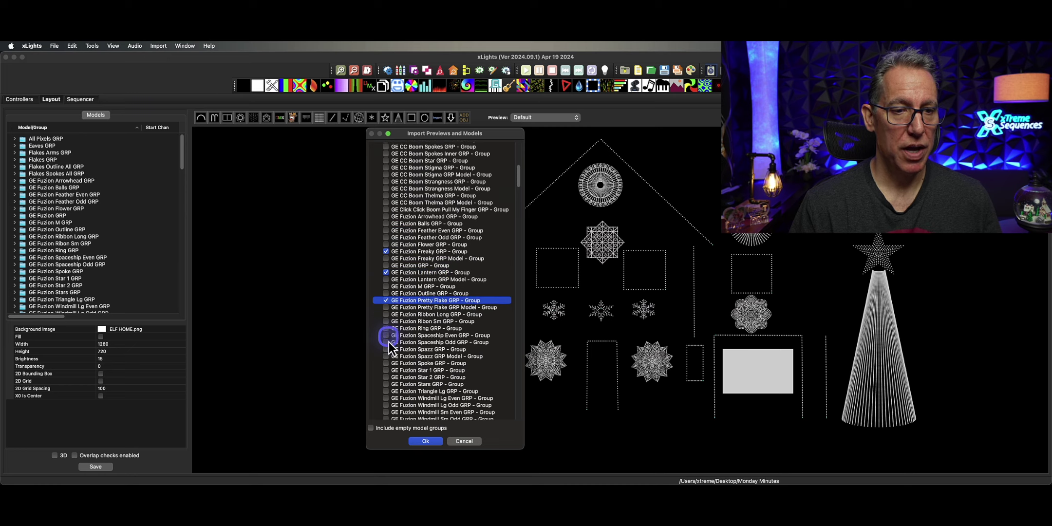
click(388, 350)
scroll(388, 351, down, 1)
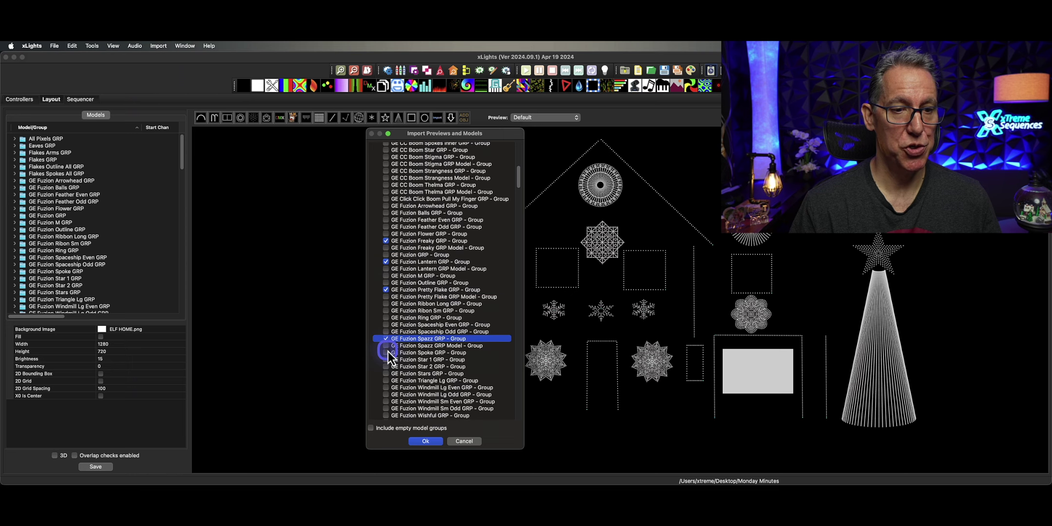
scroll(388, 351, down, 1)
scroll(388, 351, down, 3)
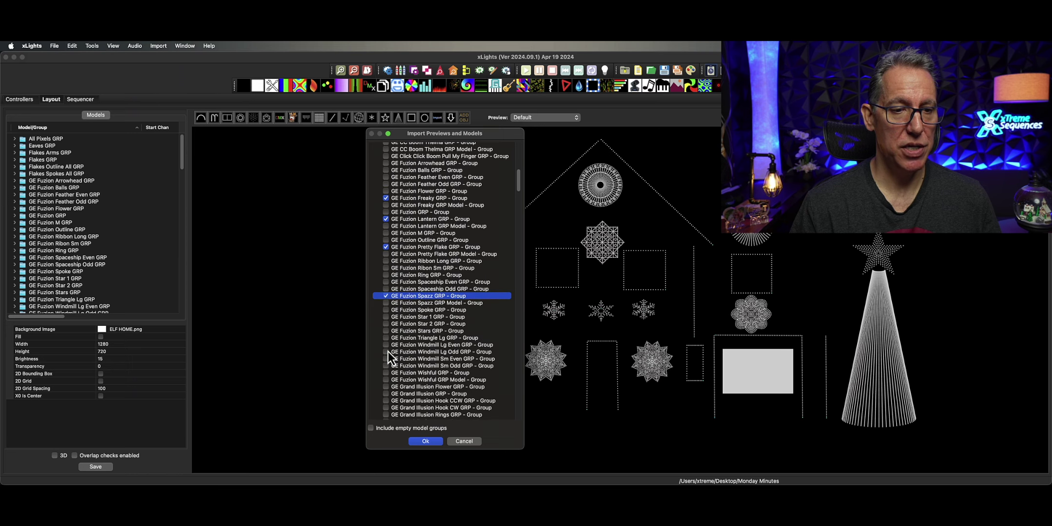
click(385, 373)
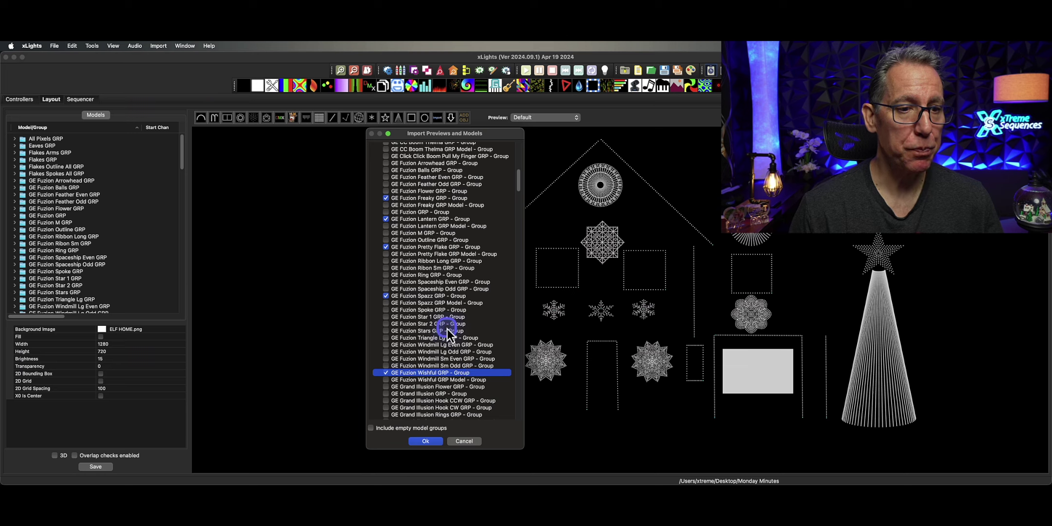
Step: Mark the GE Rosa Grande Superfly GRP group for import
scroll(447, 329, up, 1)
scroll(447, 336, down, 2)
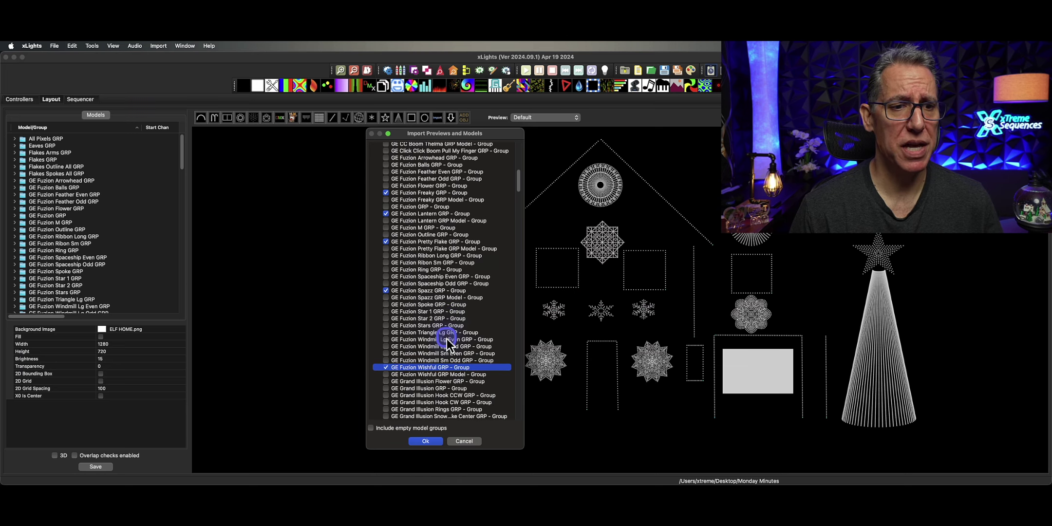
scroll(446, 339, down, 15)
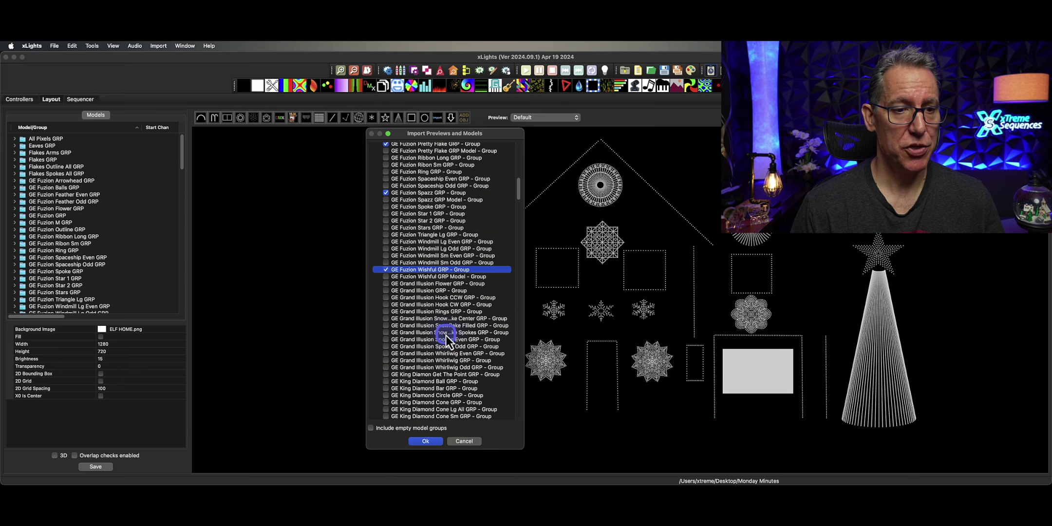
scroll(419, 358, down, 7)
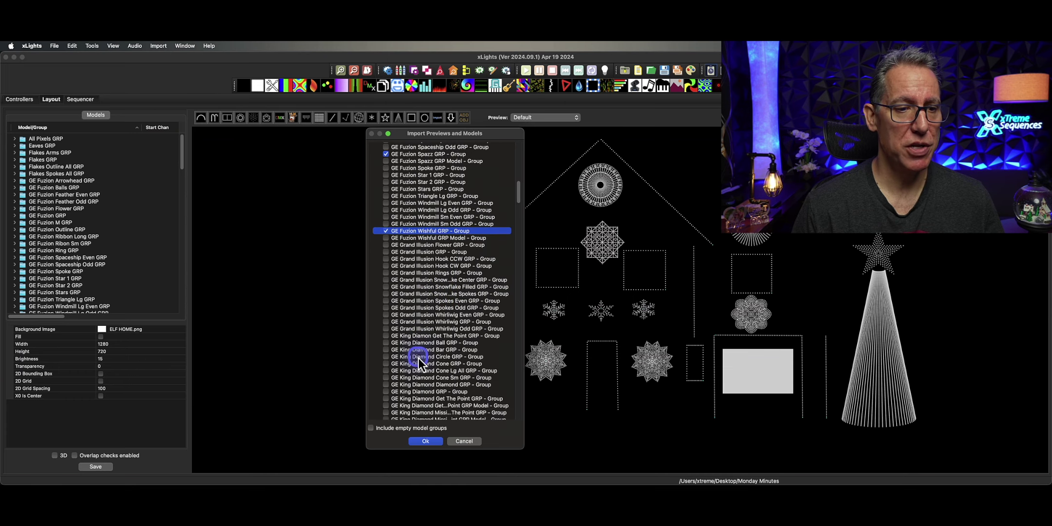
scroll(418, 358, down, 20)
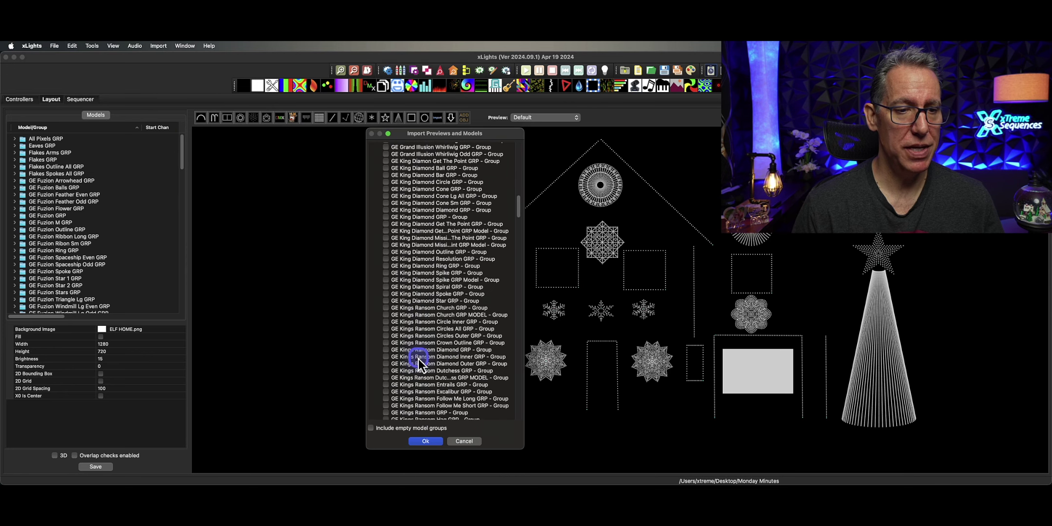
scroll(428, 364, down, 15)
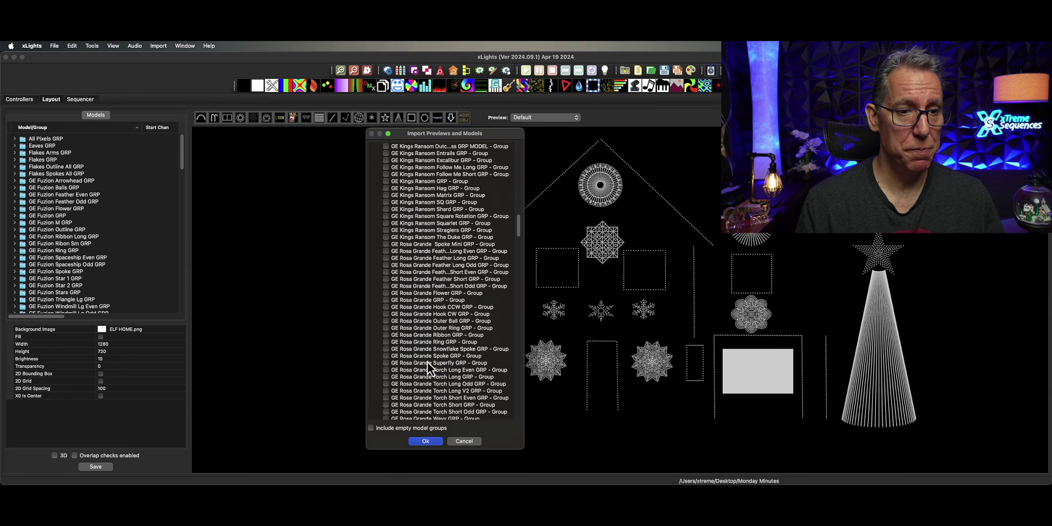
click(386, 366)
Step: Mark the GE Space Odyssey I AM BRAD, I D...el So Good and Jason Walks groups for import
scroll(398, 376, down, 20)
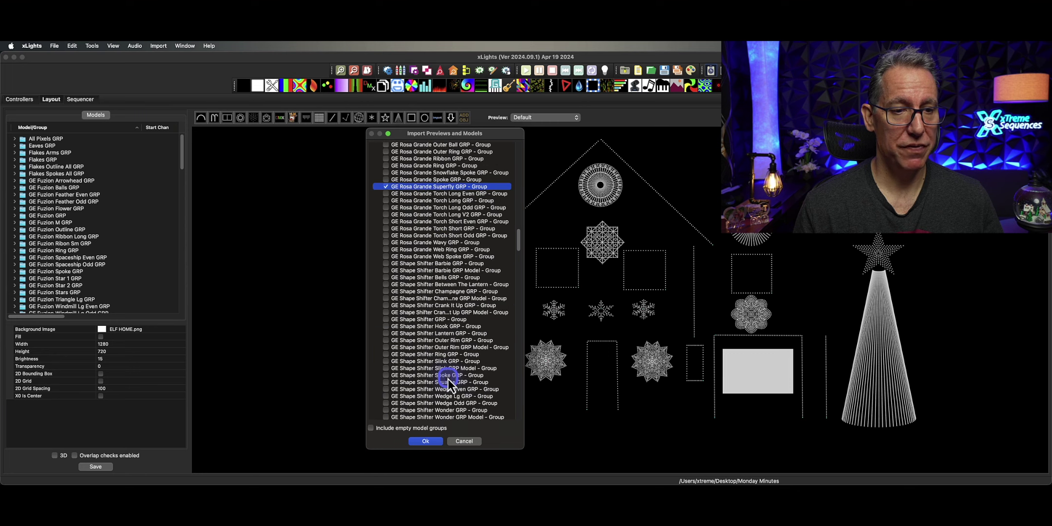
scroll(448, 383, down, 15)
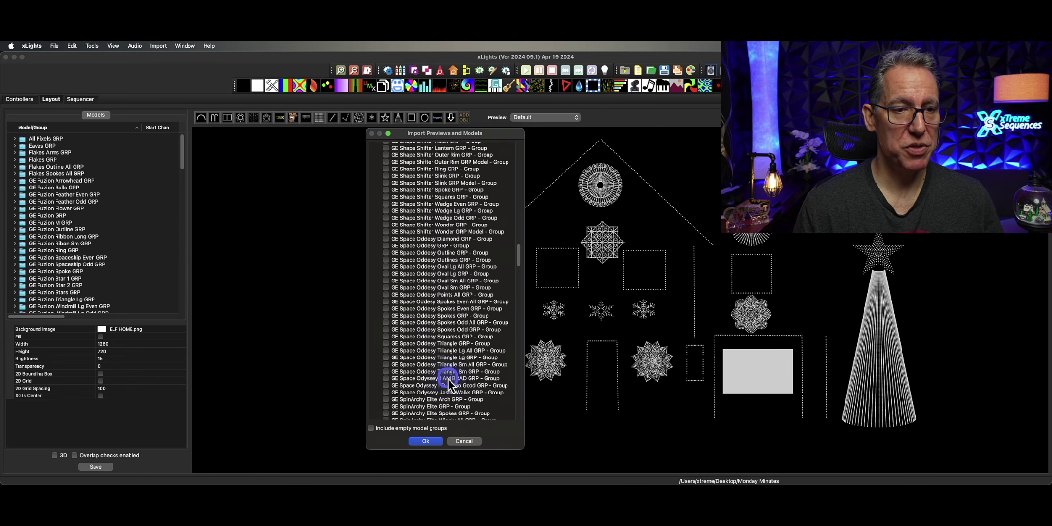
scroll(448, 380, up, 1)
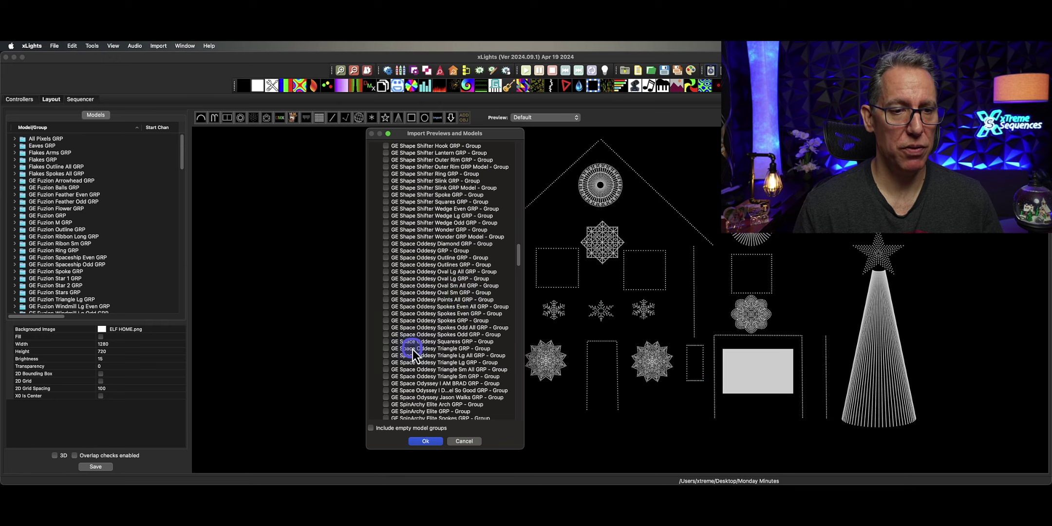
scroll(413, 382, down, 3)
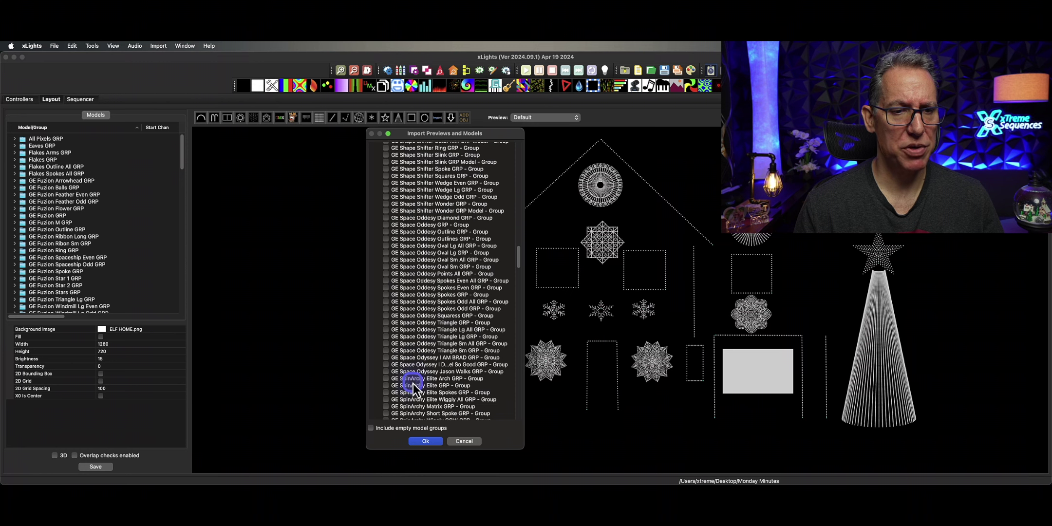
click(386, 359)
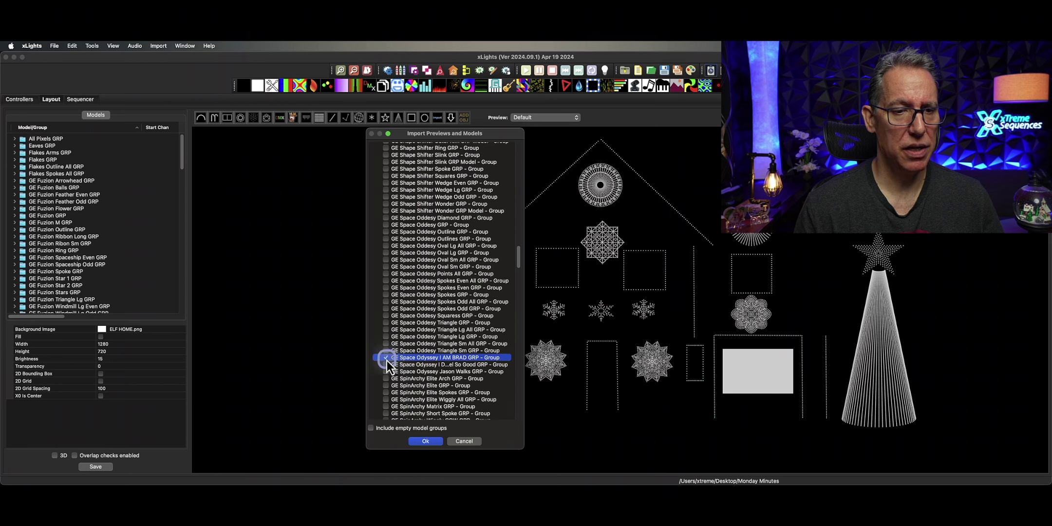
click(385, 365)
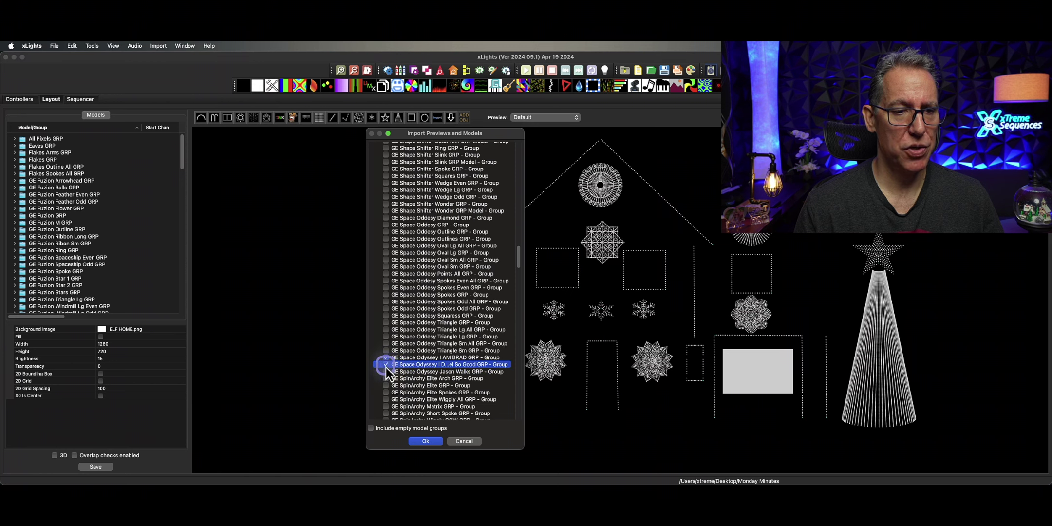
click(385, 371)
Step: Mark the GE Squared FizzleMyDizzle GRP group for import
scroll(477, 399, down, 4)
scroll(477, 396, down, 10)
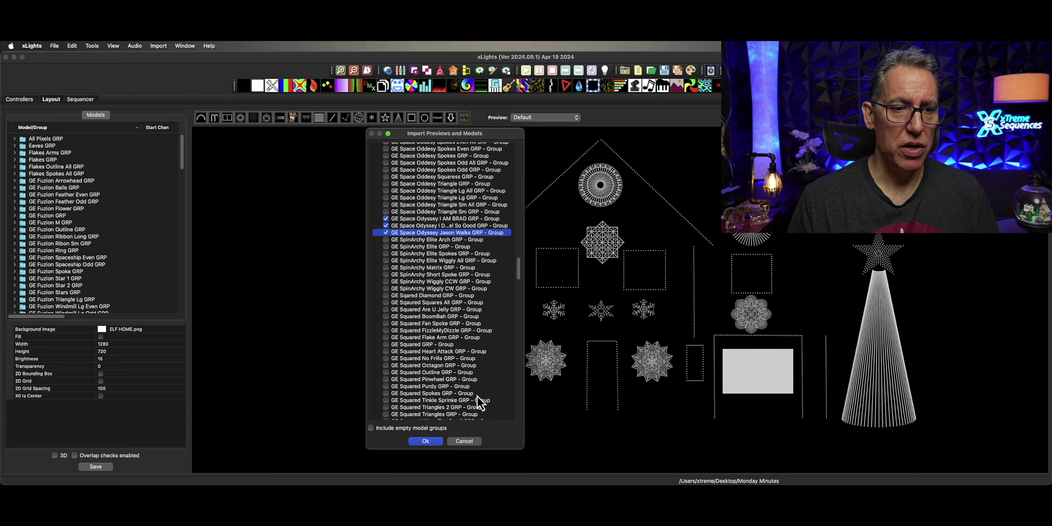
click(453, 383)
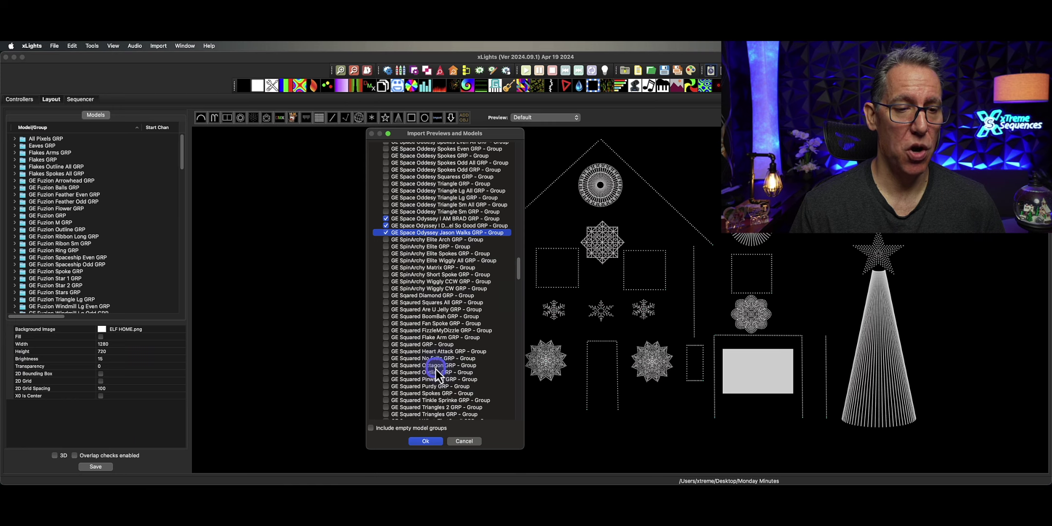
click(385, 331)
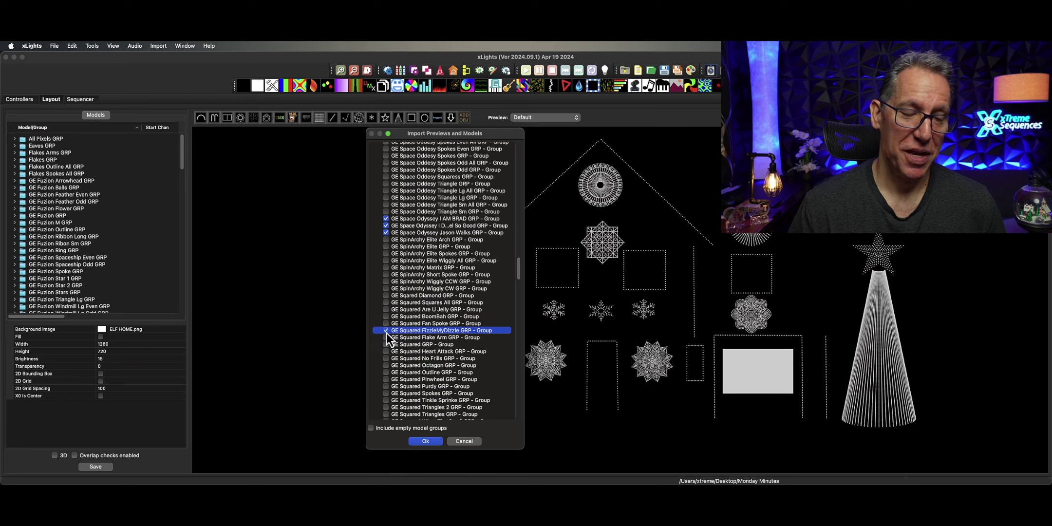
Step: Examine the remaining groups and individual models in the import list, down to the Unassigned models at its end
scroll(438, 361, down, 1)
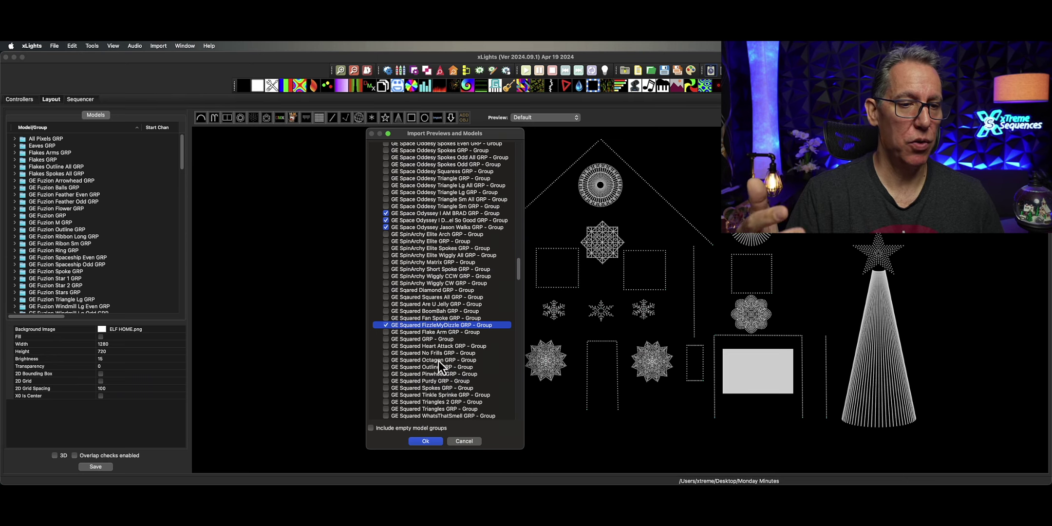
scroll(438, 363, down, 5)
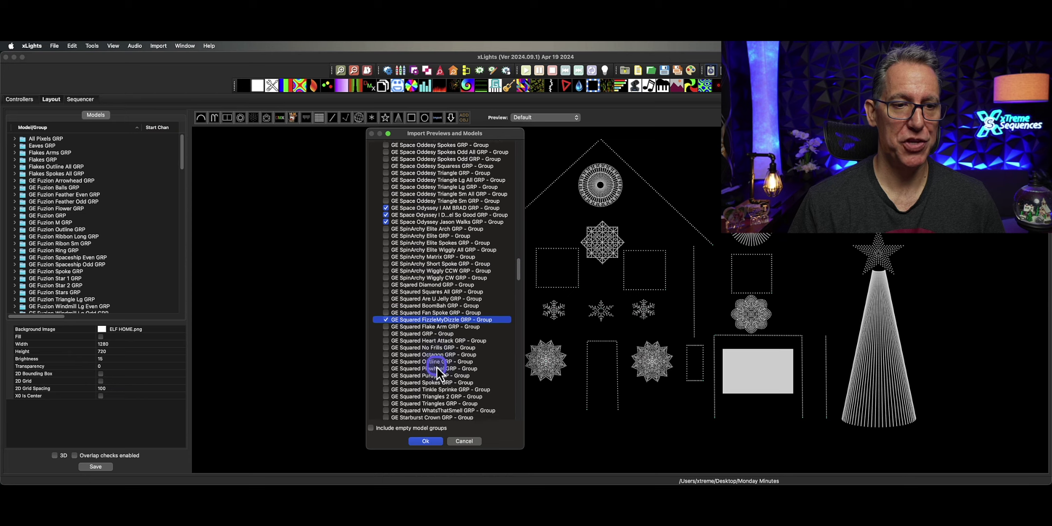
scroll(438, 373, down, 15)
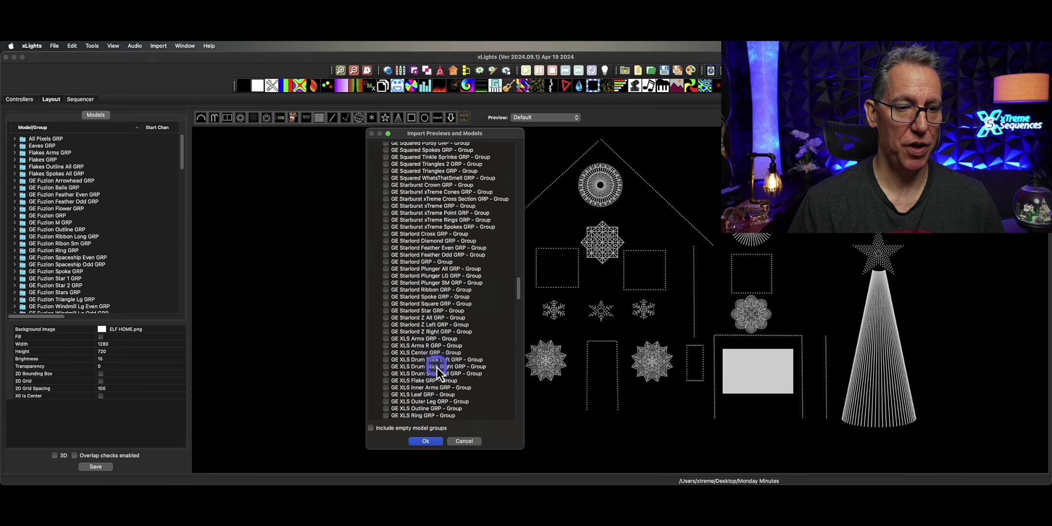
scroll(436, 371, down, 10)
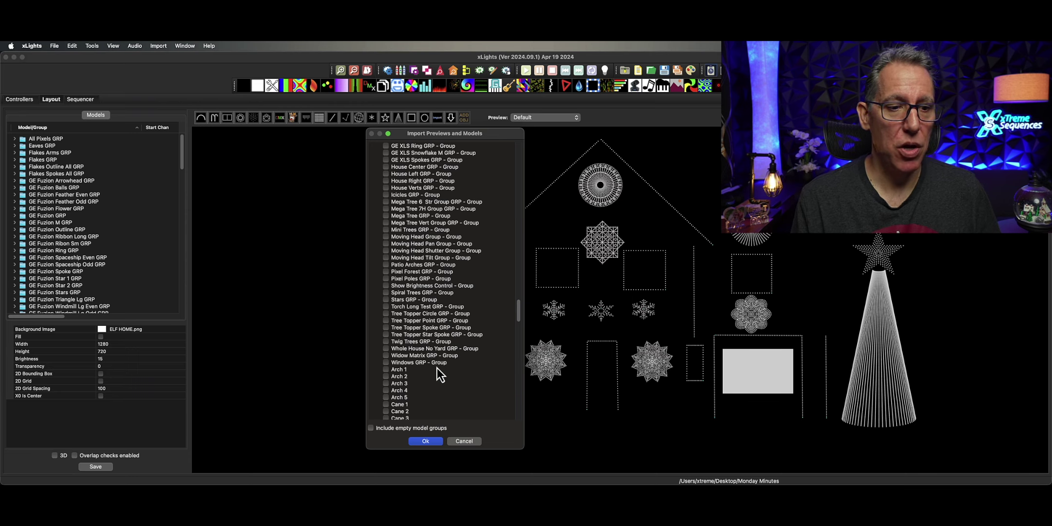
scroll(437, 368, down, 3)
scroll(439, 373, down, 12)
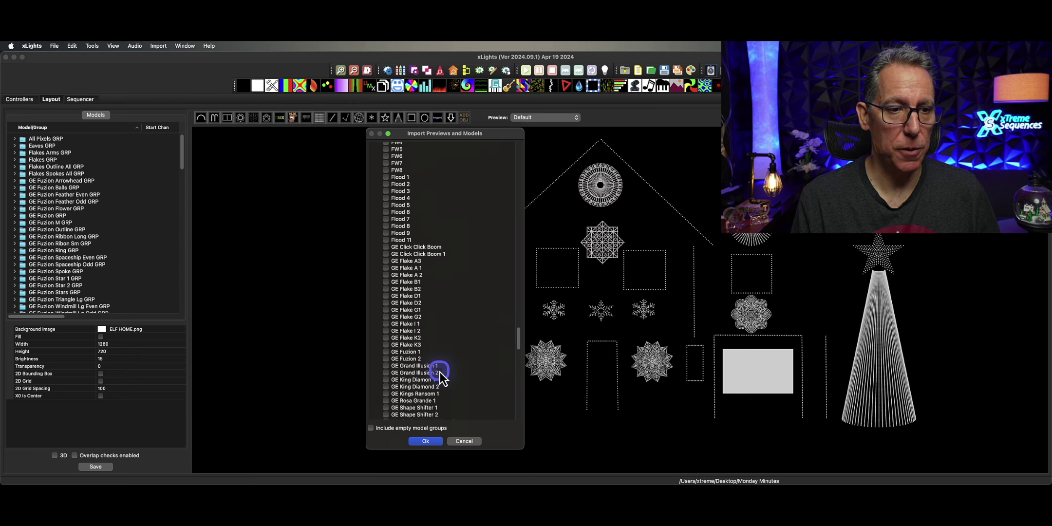
scroll(440, 372, down, 15)
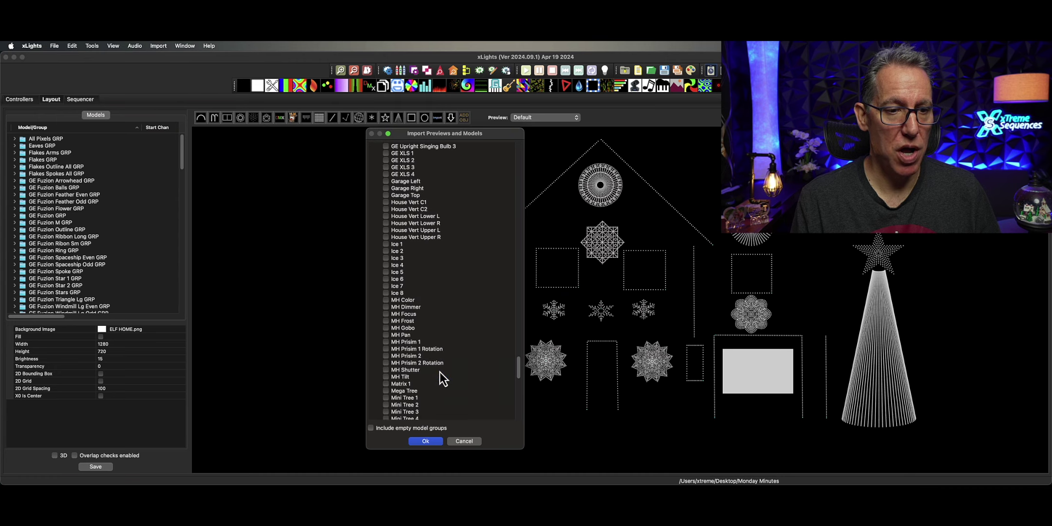
scroll(440, 372, down, 20)
click(439, 372)
scroll(439, 372, down, 1)
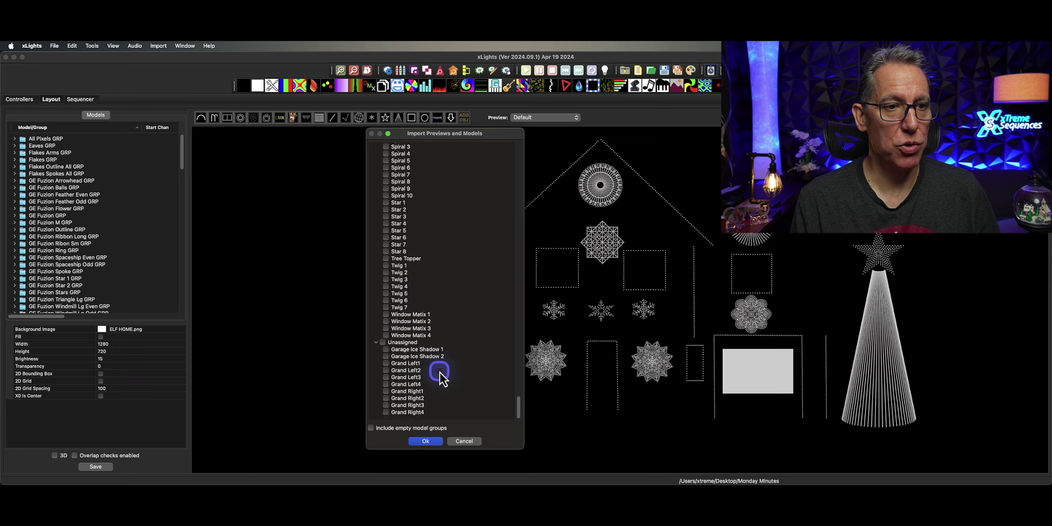
Step: Examine the individual GE models in the import list and highlight GE Rosa Grande 1, leaving it unmarked for import
scroll(440, 372, up, 15)
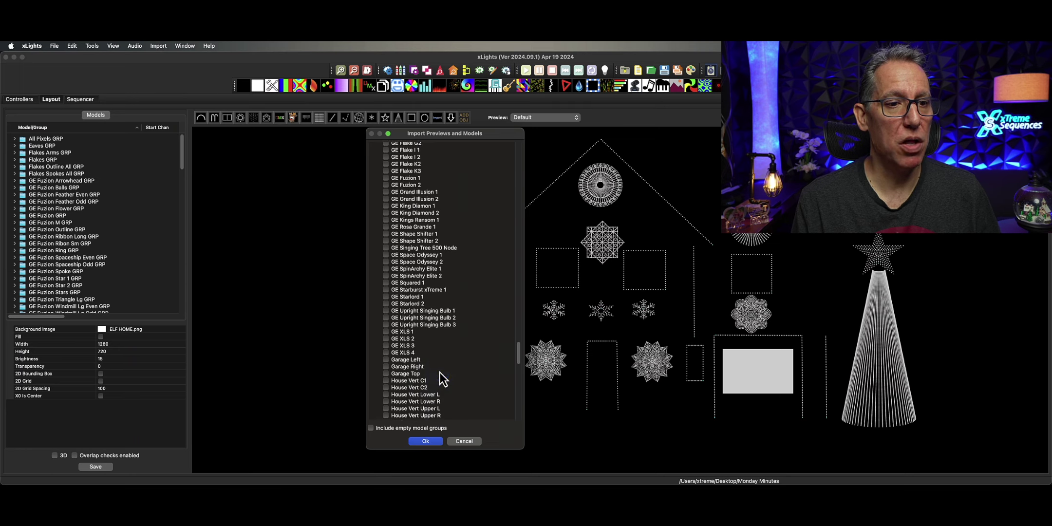
click(400, 301)
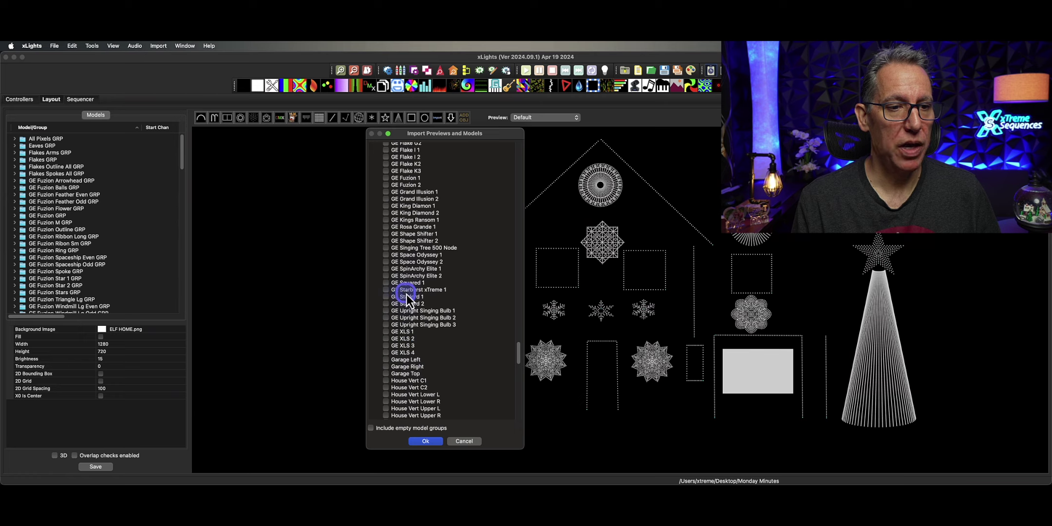
click(454, 338)
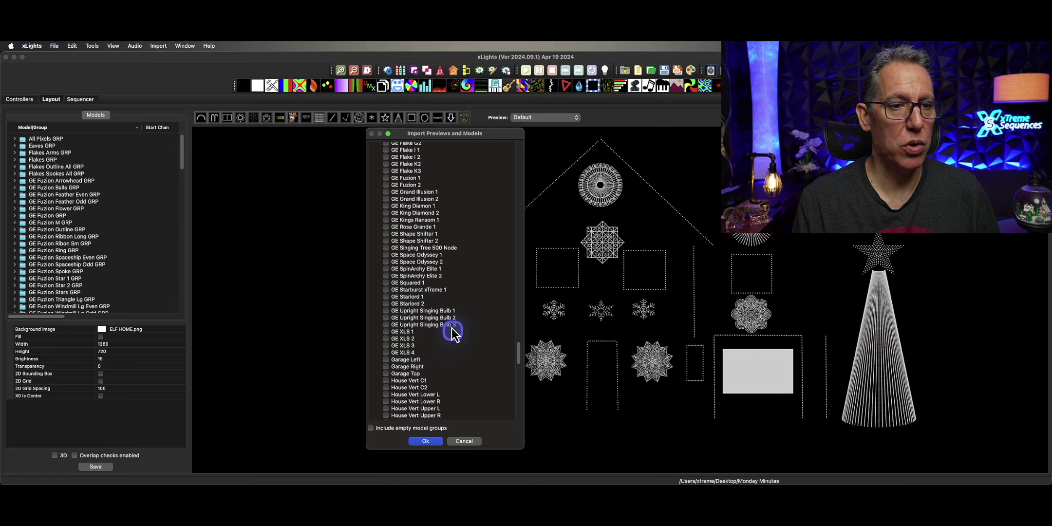
click(385, 227)
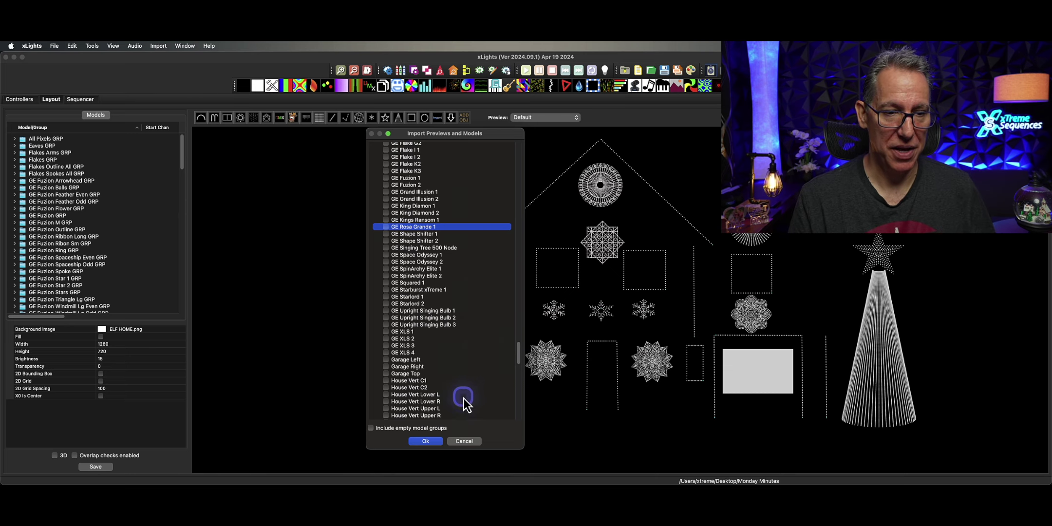
Step: Import the marked groups into the layout, check them in the model list and save the layout
click(433, 441)
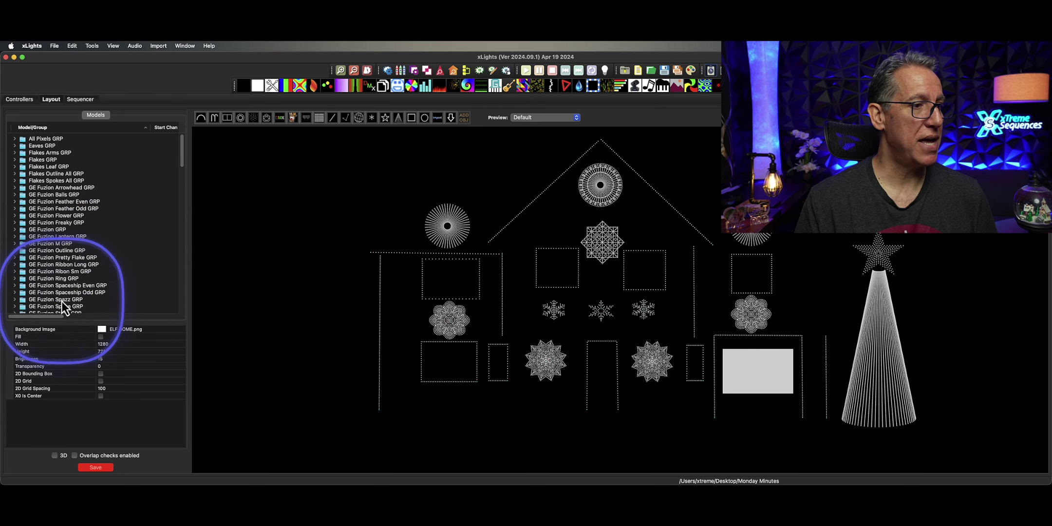
scroll(76, 293, down, 3)
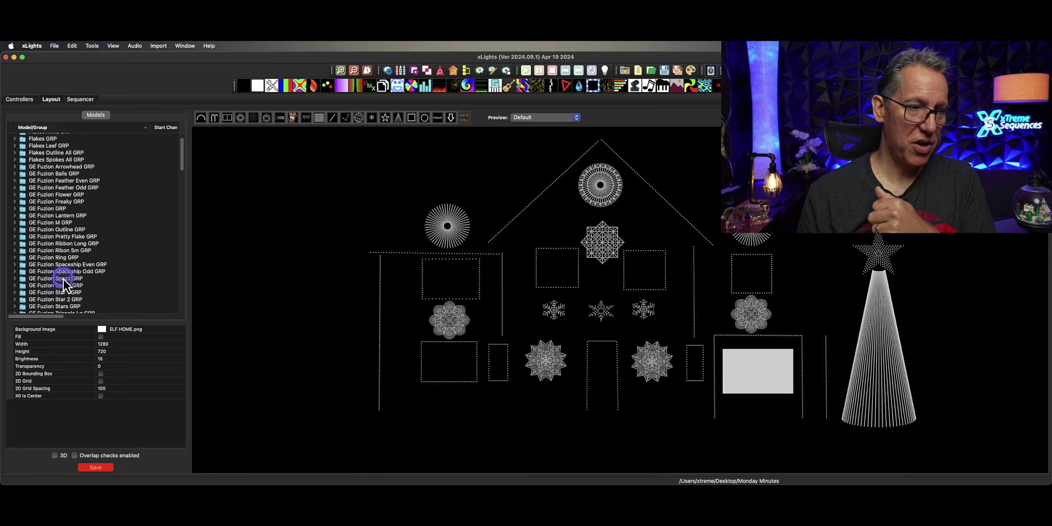
click(106, 467)
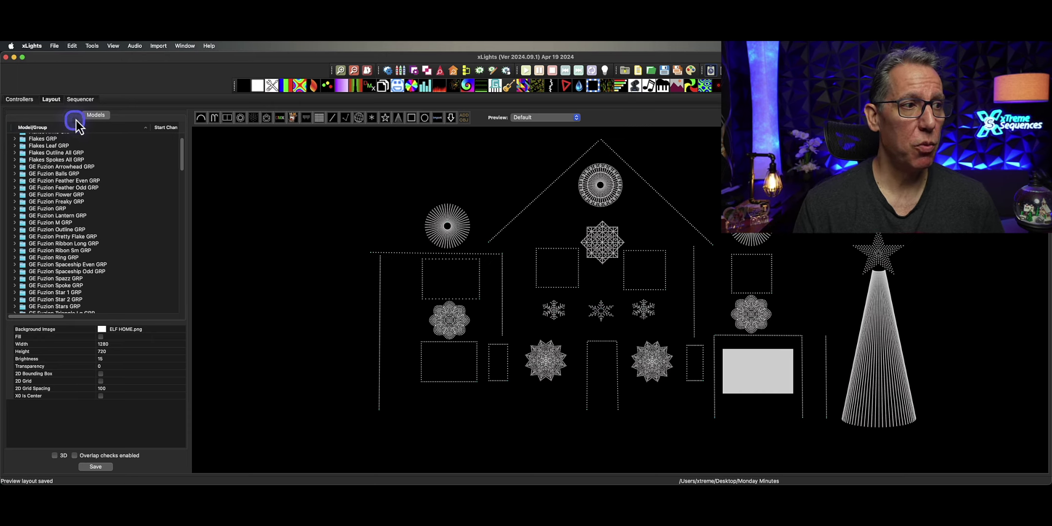
Step: Switch to the Sequencer and create a new sequence, finishing its setup wizard
click(81, 99)
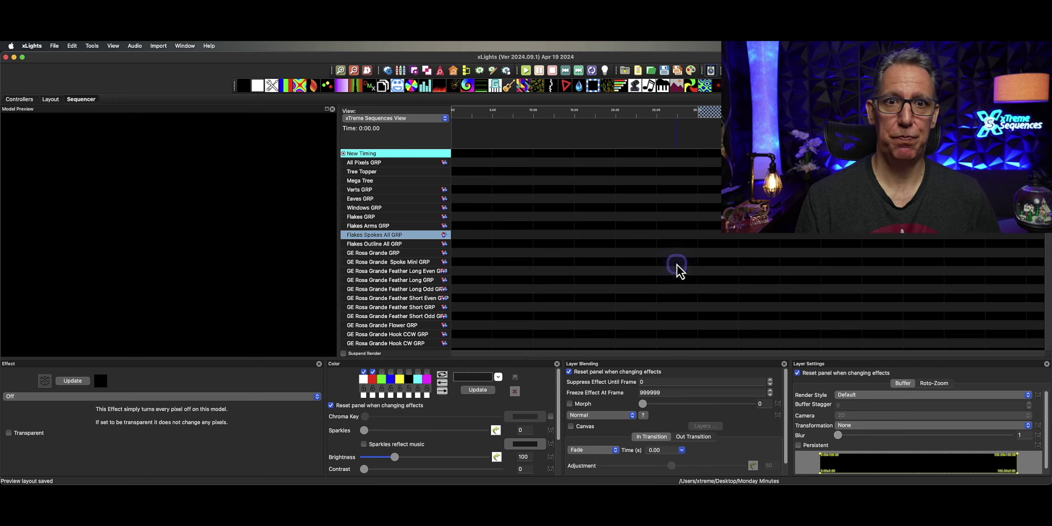
click(640, 73)
click(538, 288)
click(341, 239)
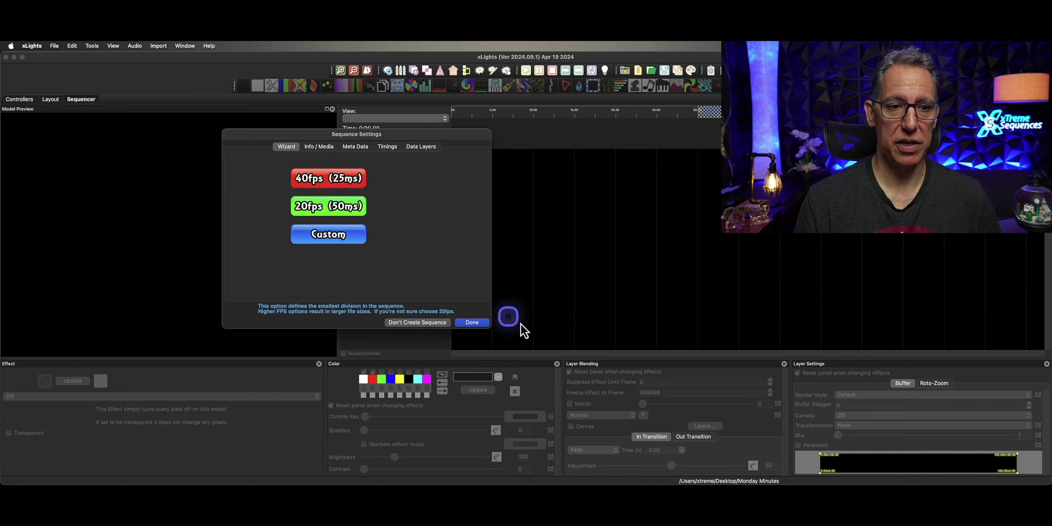
click(472, 322)
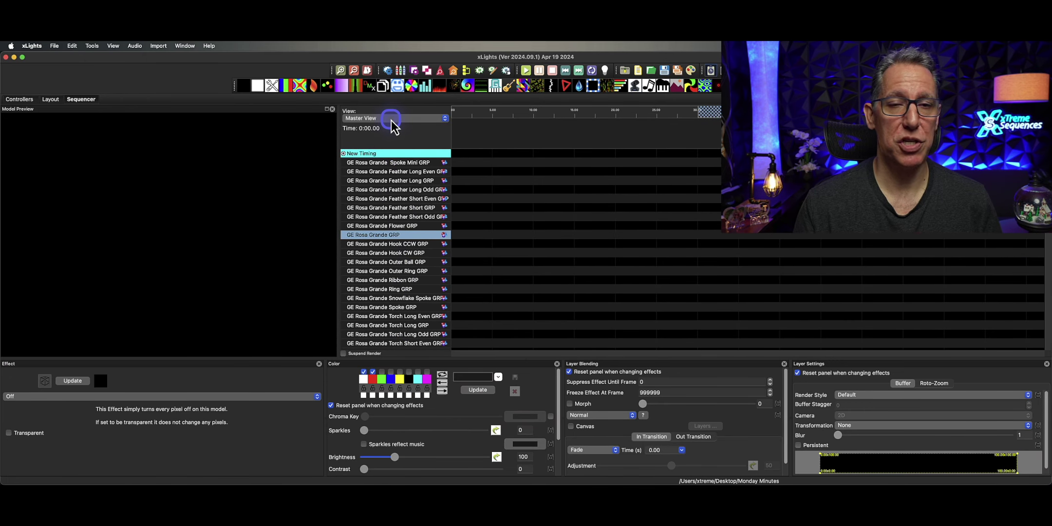
Step: Open the display elements editor for the sequence and show the Master View's elements
right_click(396, 190)
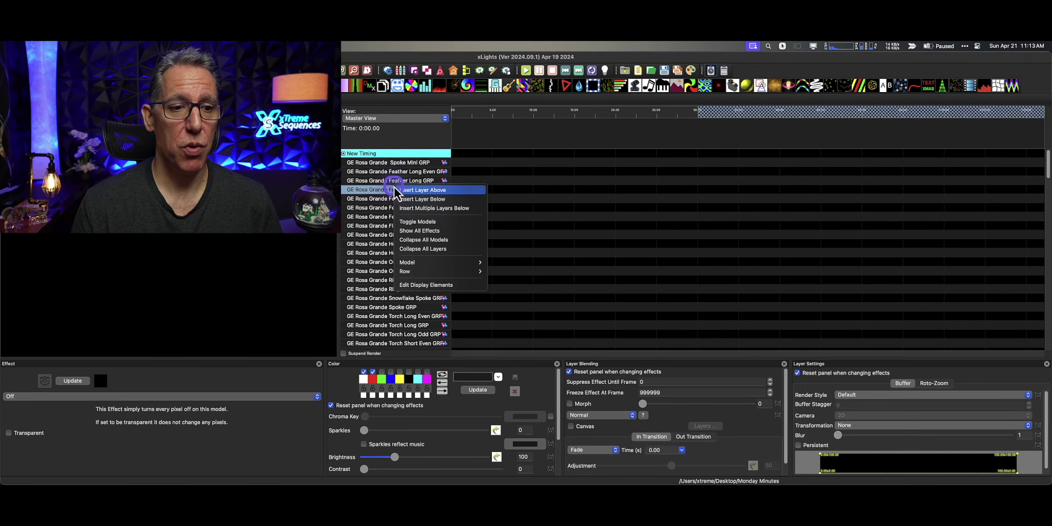
click(433, 285)
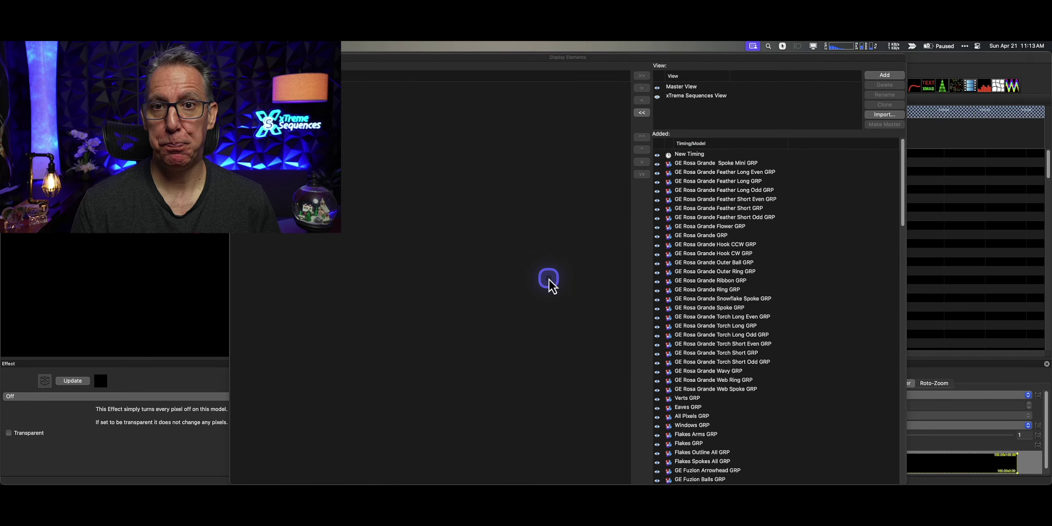
click(688, 89)
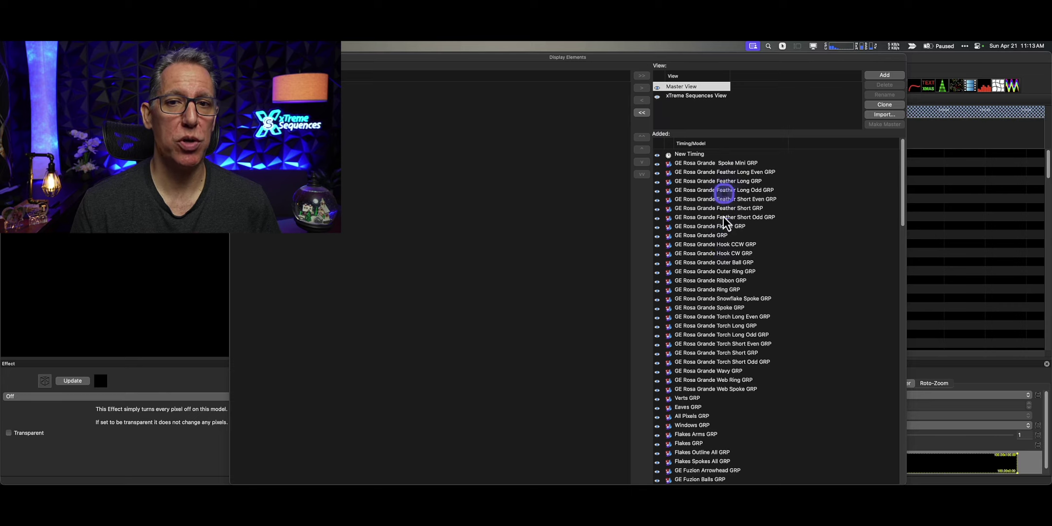
Step: Examine the xTreme Sequences View and the groups and models not added to it, down to the Squared groups and Vert models
click(692, 97)
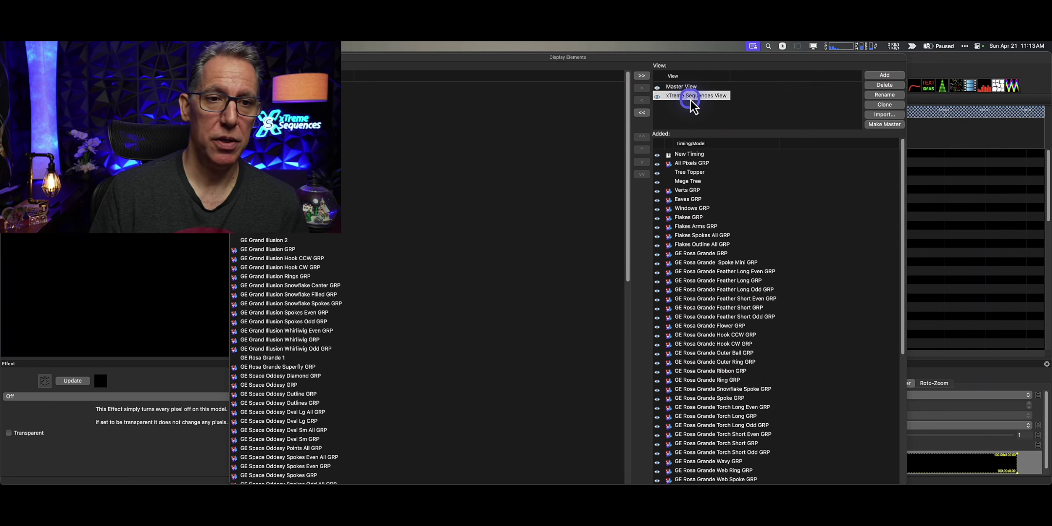
click(722, 128)
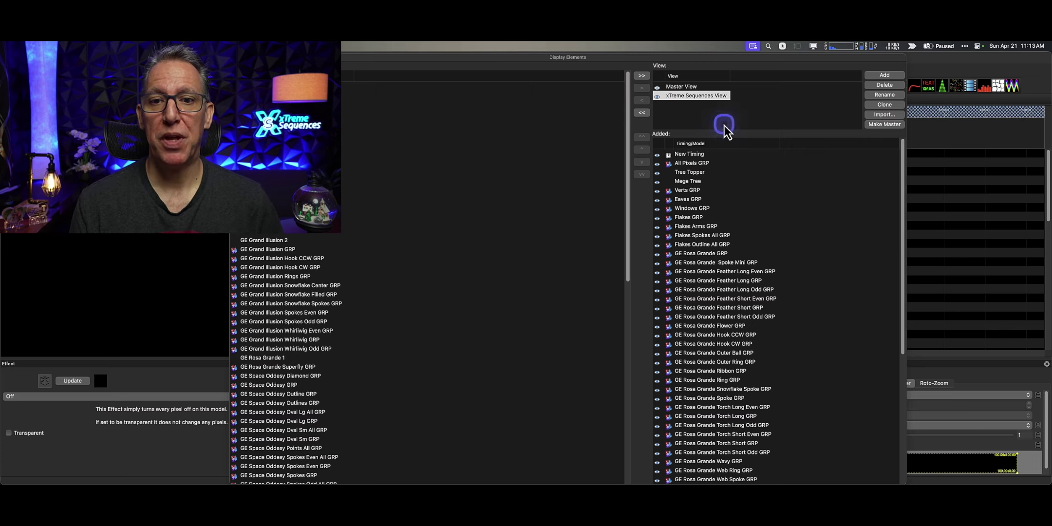
click(693, 179)
click(682, 98)
click(692, 155)
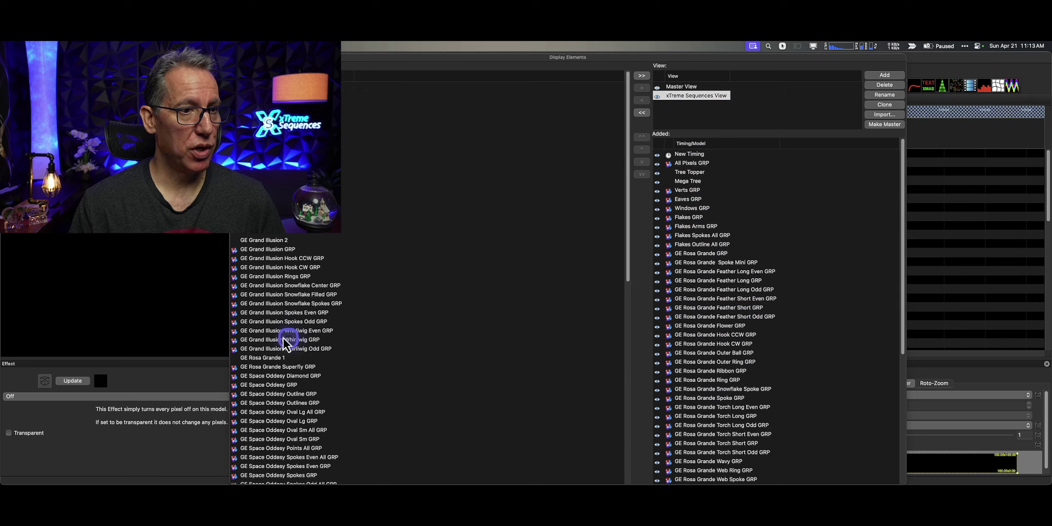
scroll(272, 312, down, 5)
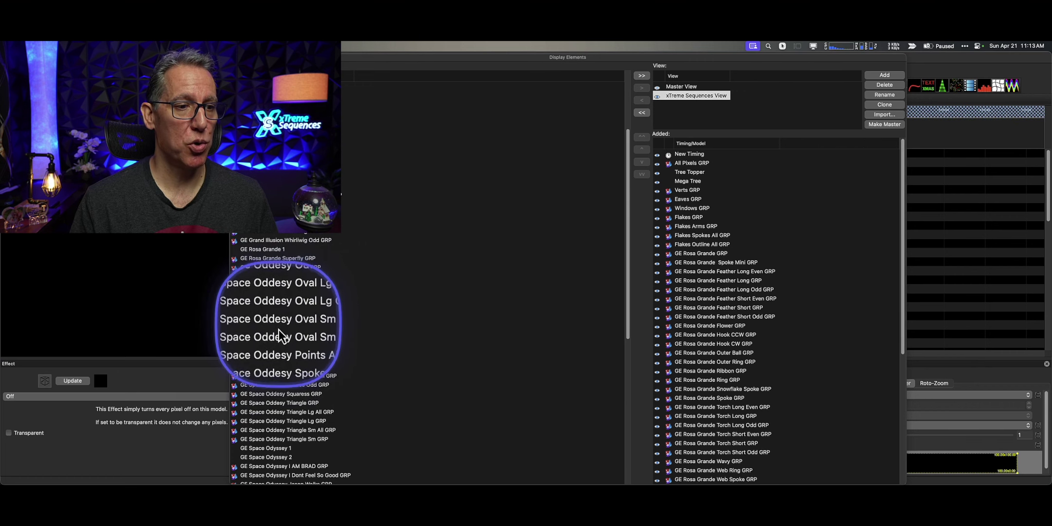
scroll(280, 357, down, 10)
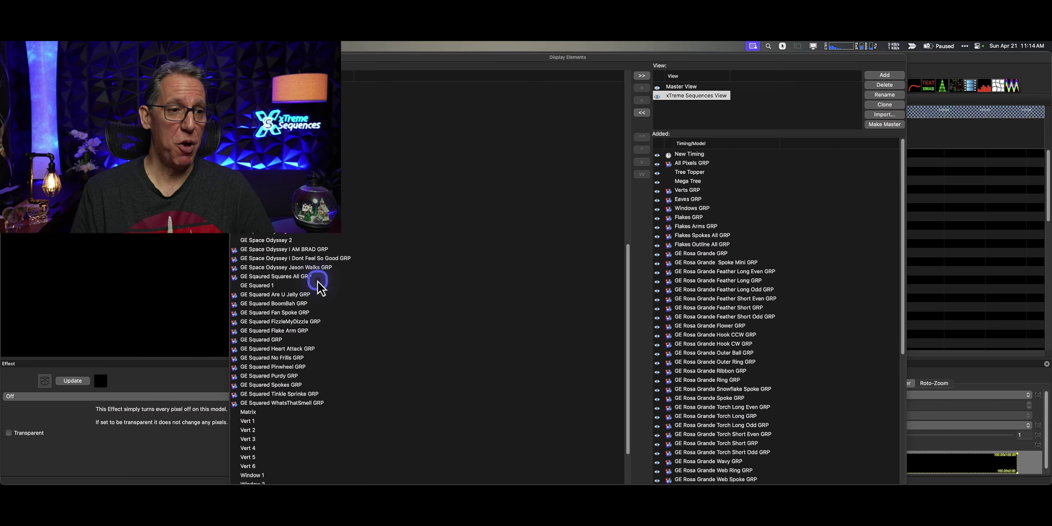
scroll(324, 280, up, 3)
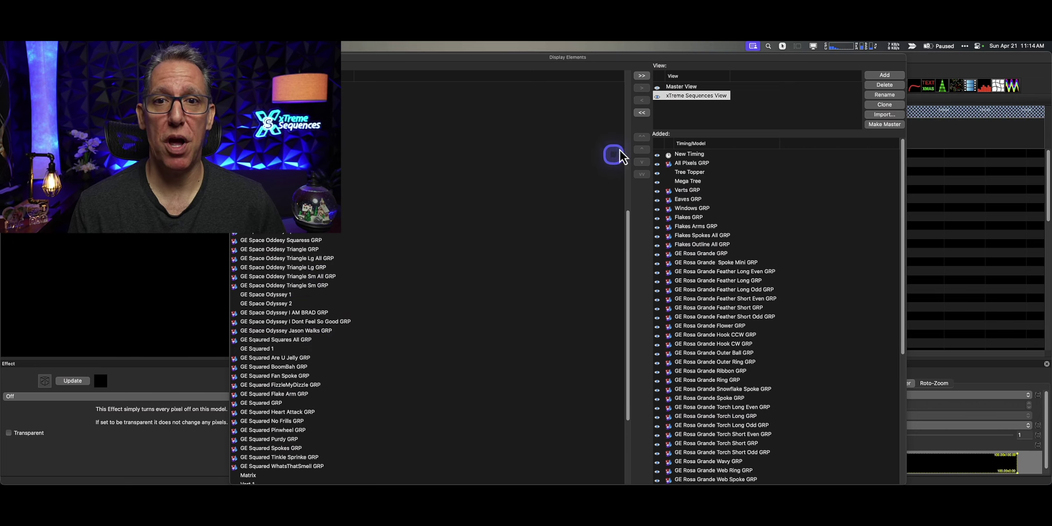
Step: Examine the Master View's list of groups and individual models, and return to the xTreme Sequences View
click(682, 88)
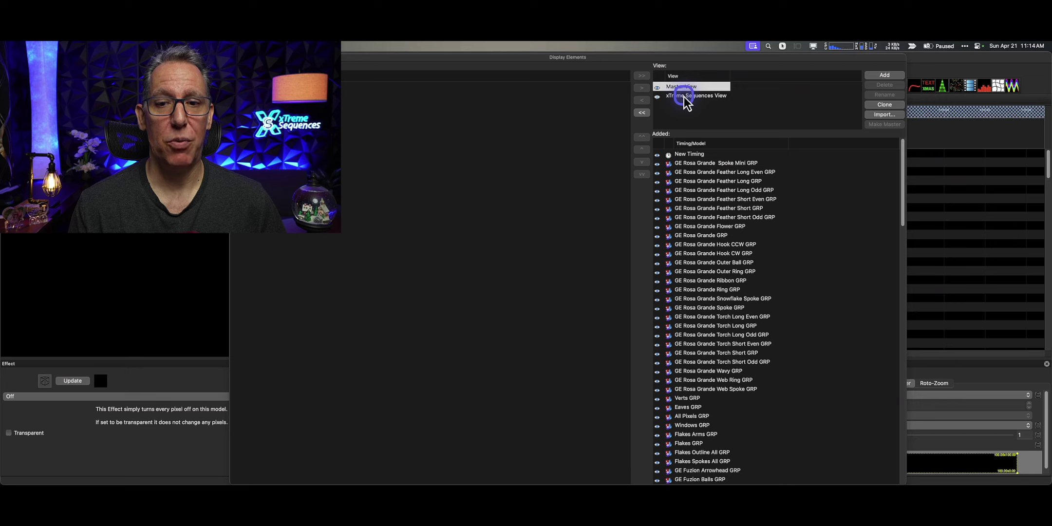
scroll(761, 347, down, 10)
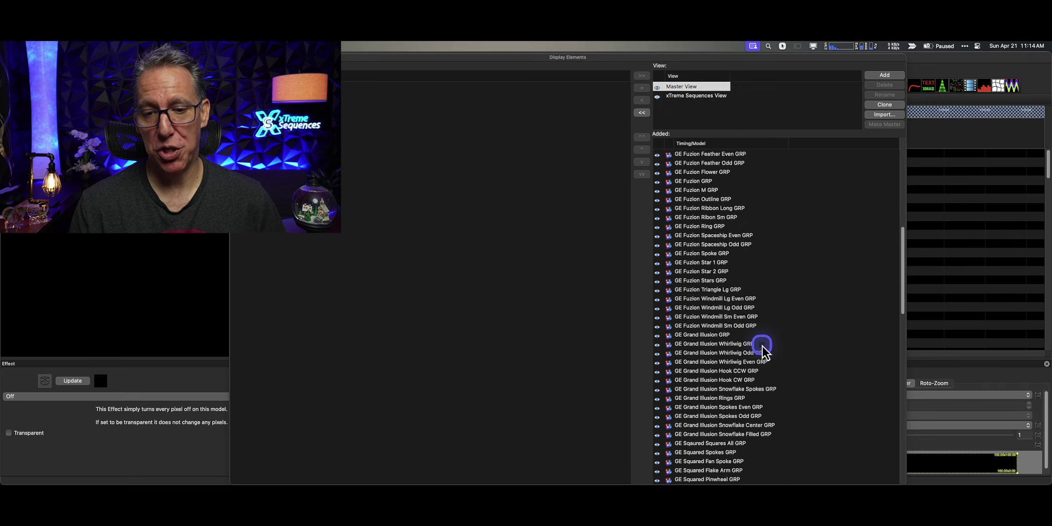
scroll(763, 347, down, 15)
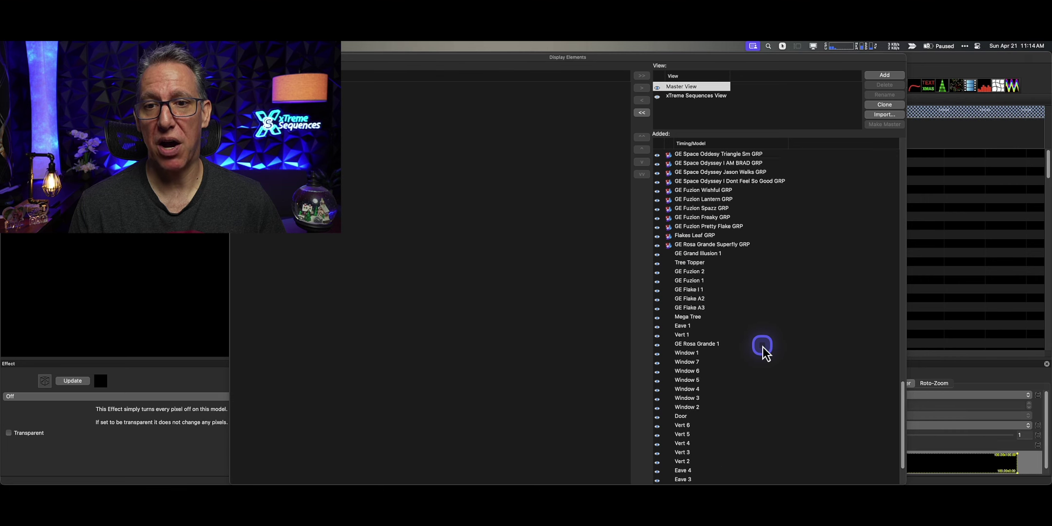
scroll(762, 347, up, 6)
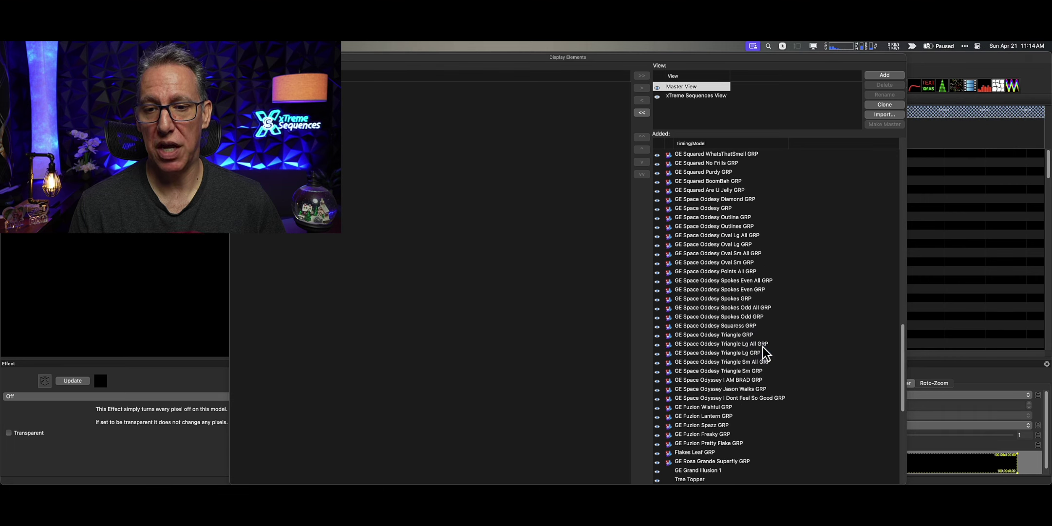
click(682, 100)
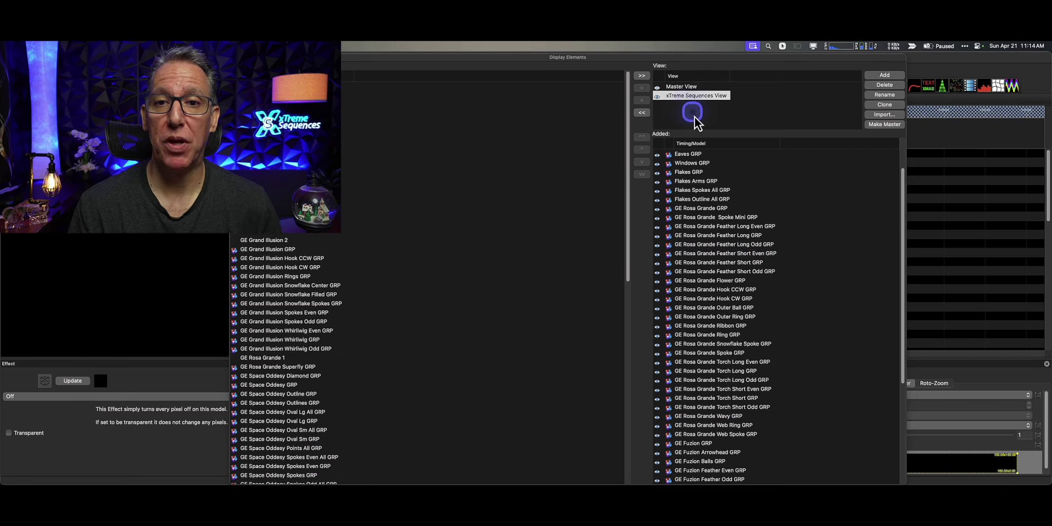
click(737, 136)
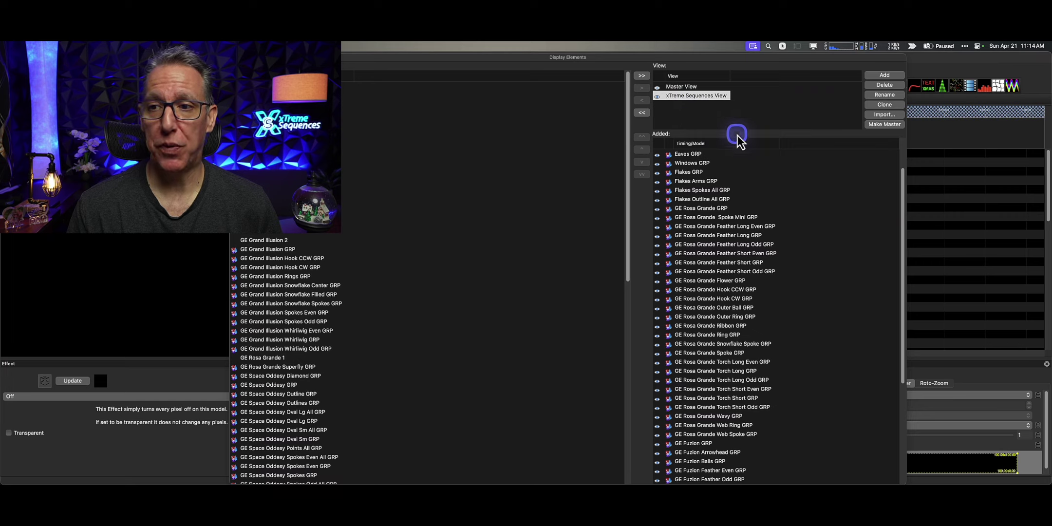
click(902, 127)
click(887, 118)
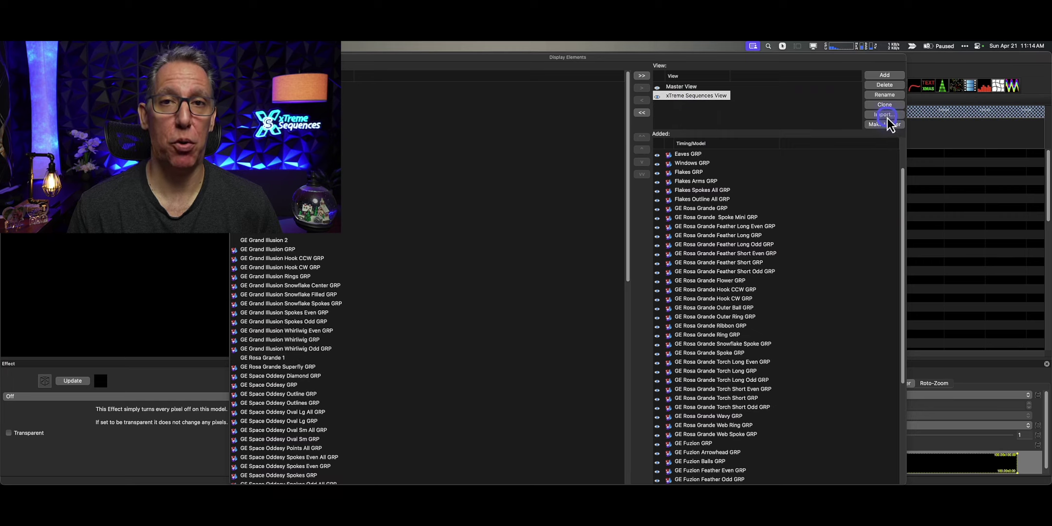
click(681, 99)
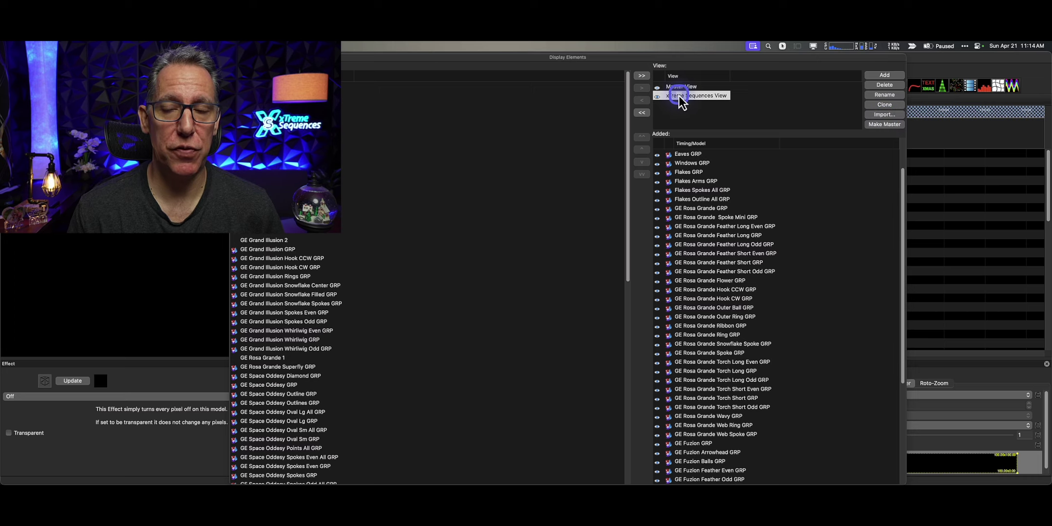
click(737, 105)
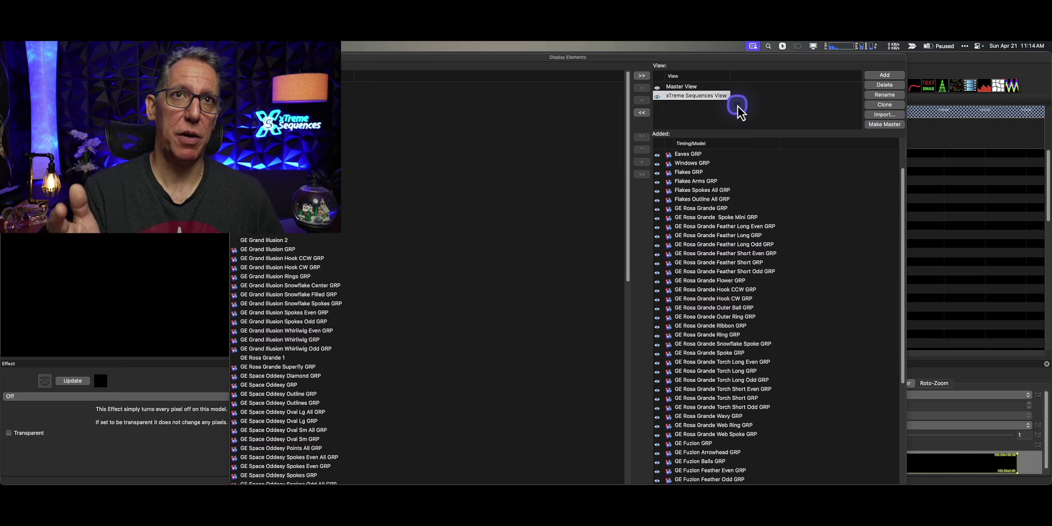
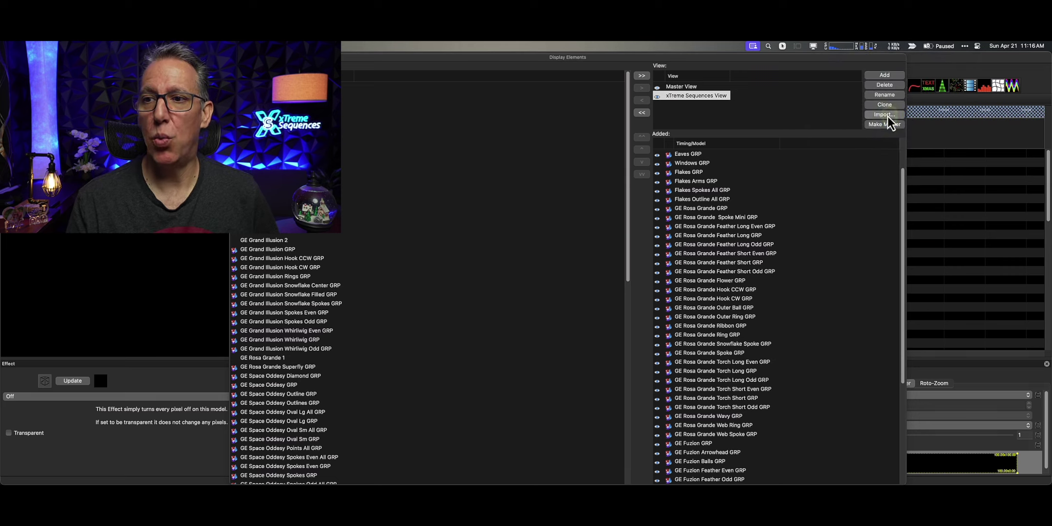
Step: Import the Main Sequence View from the layout file xlights_rgbeffects.xml in the Christmas 2024 folder
click(884, 115)
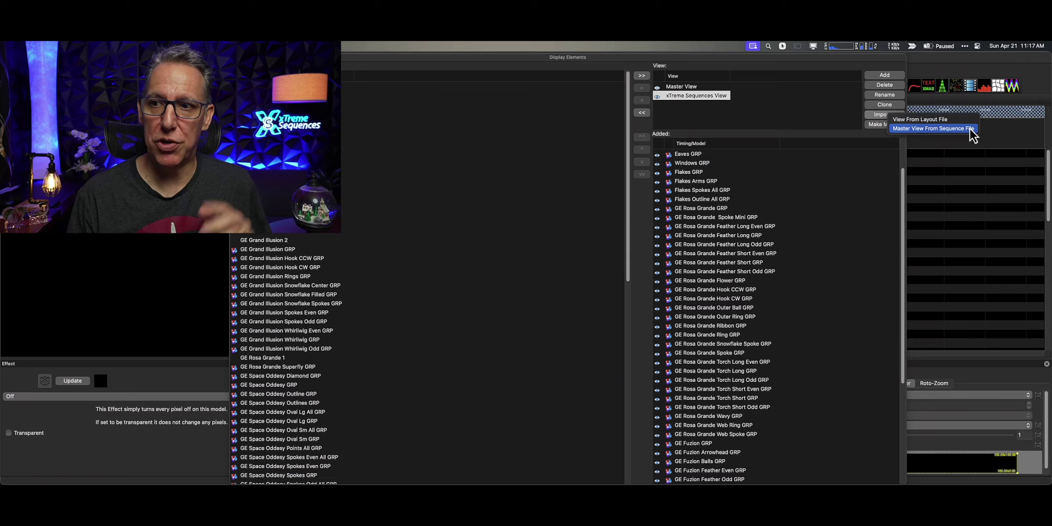
click(937, 123)
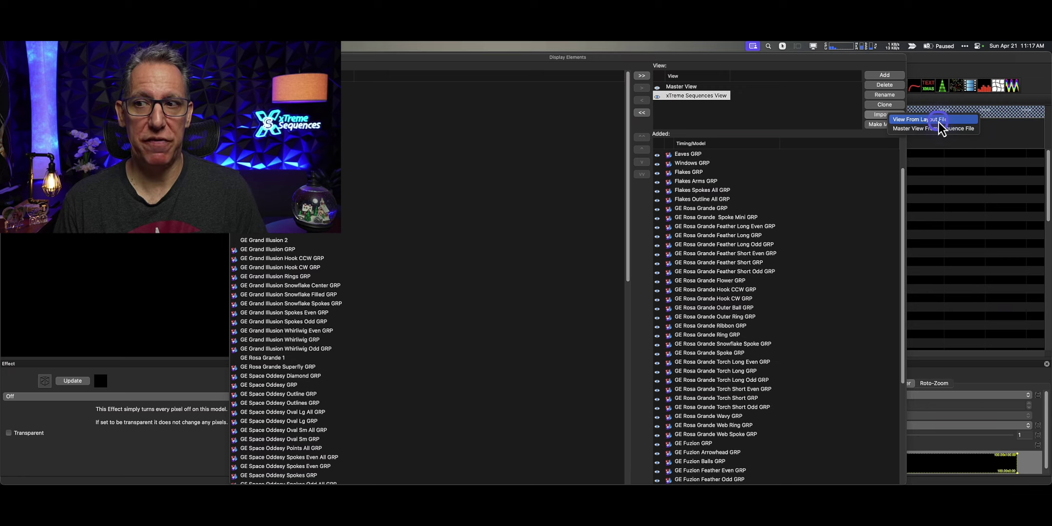
click(938, 121)
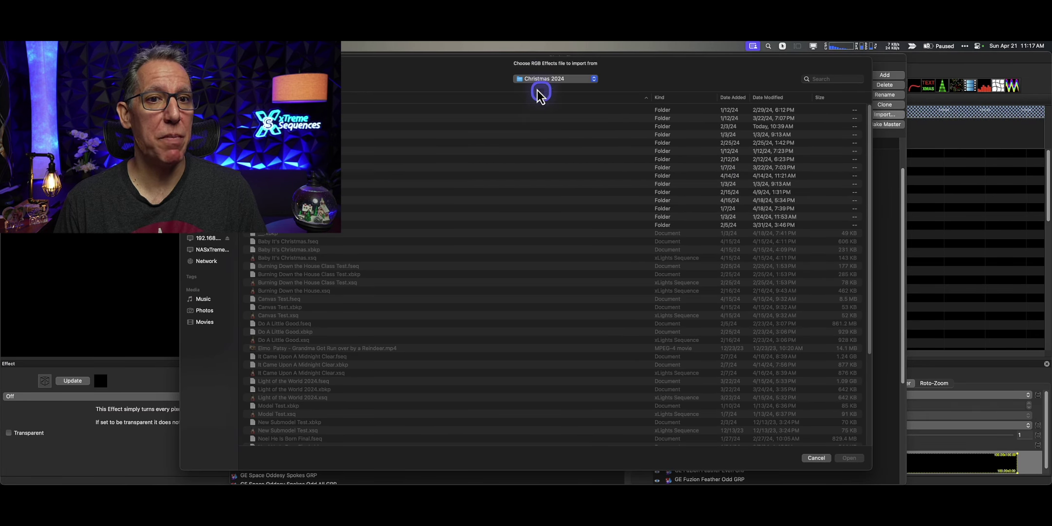
scroll(521, 277, down, 10)
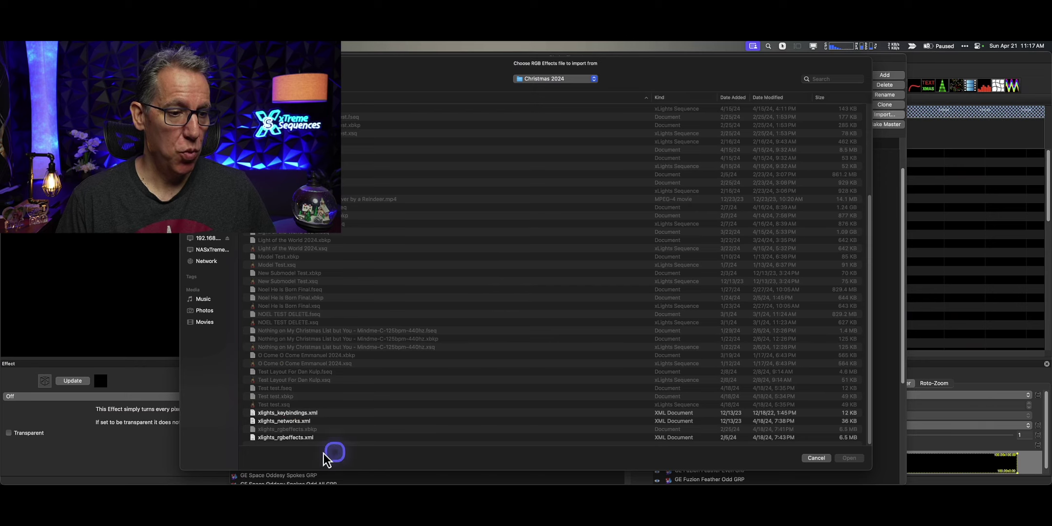
click(289, 437)
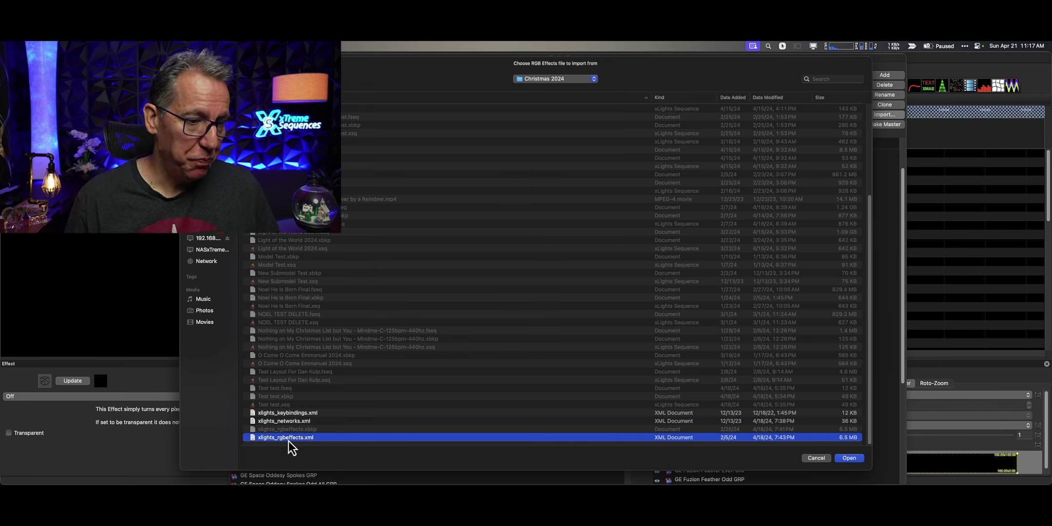
click(851, 459)
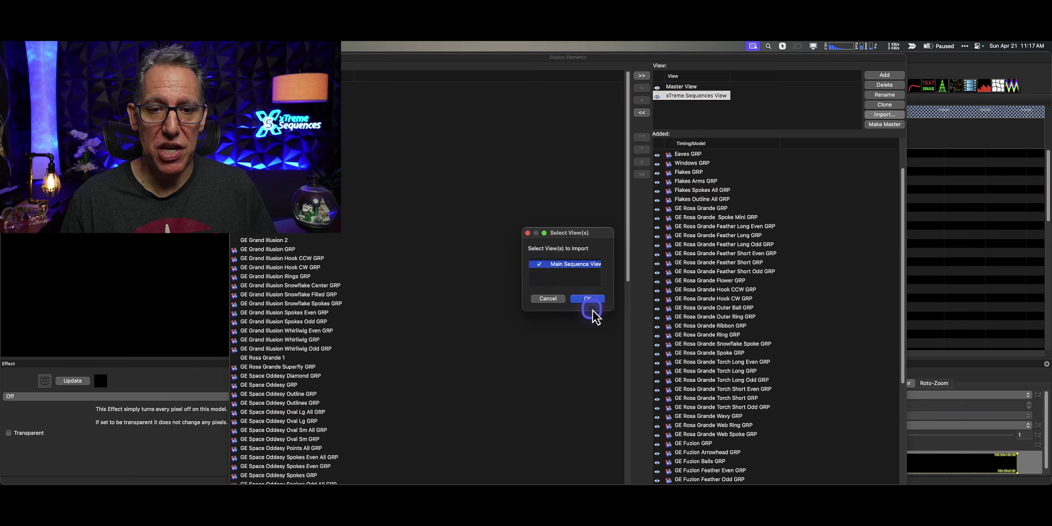
drag(614, 310, 736, 365)
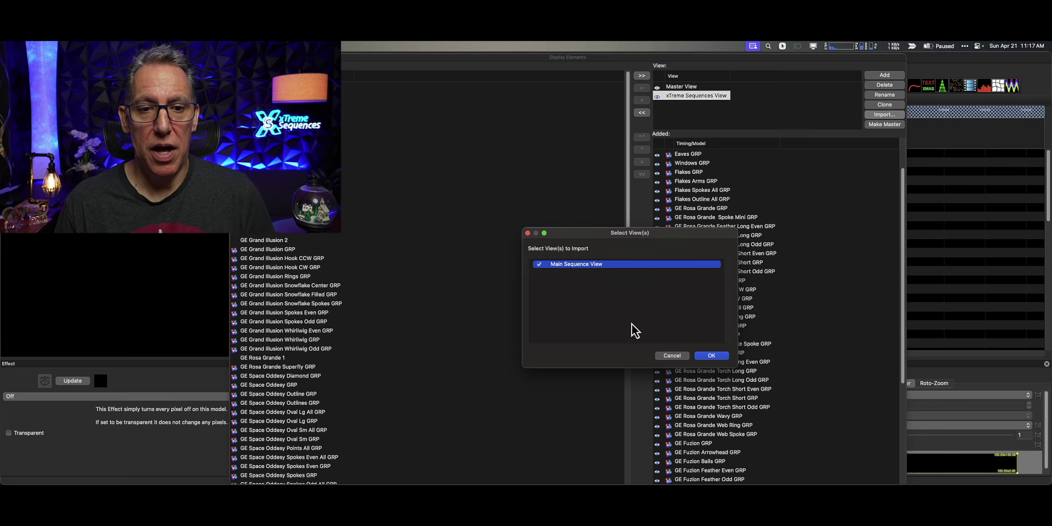
click(715, 355)
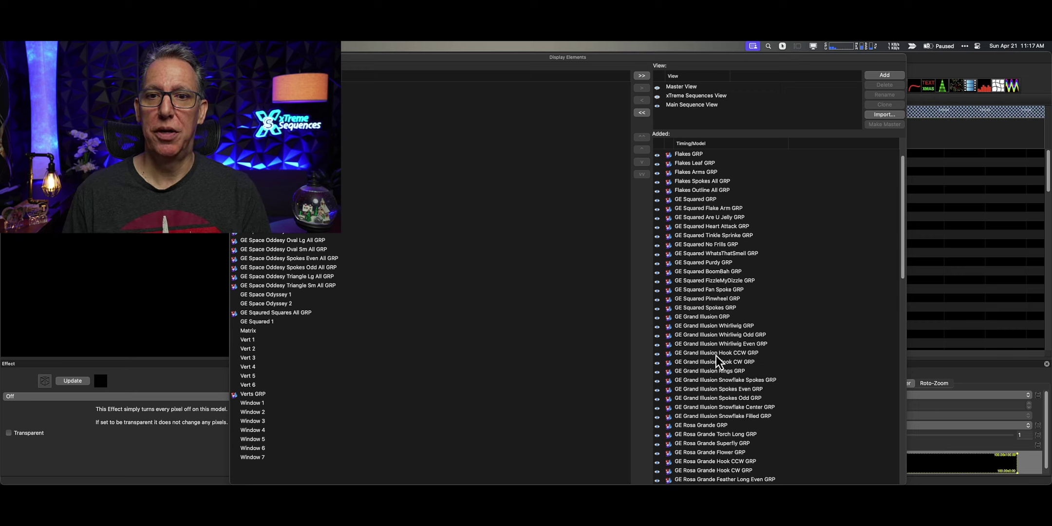
Step: Select the imported Main Sequence View and examine the order of its groups from the start of the list
scroll(708, 266, up, 3)
click(716, 259)
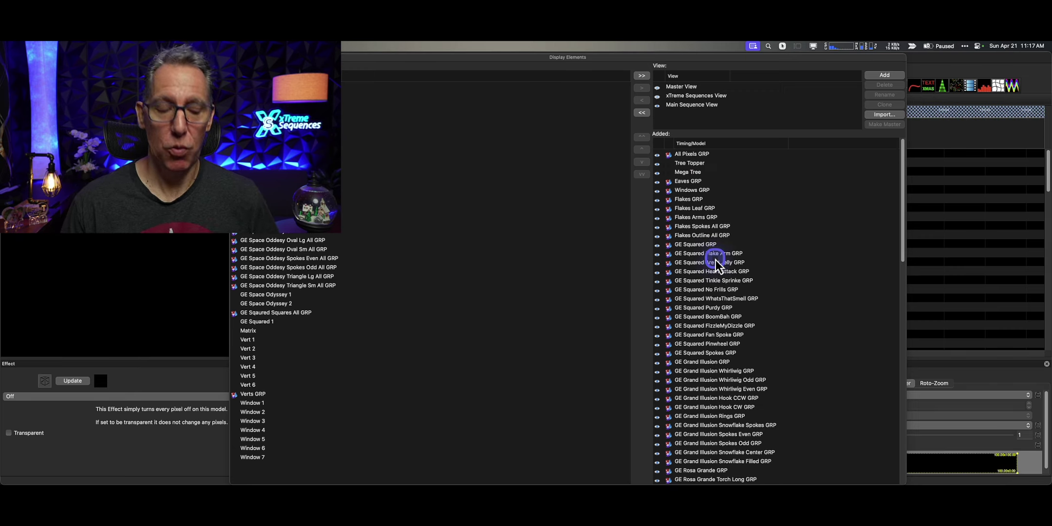
click(690, 106)
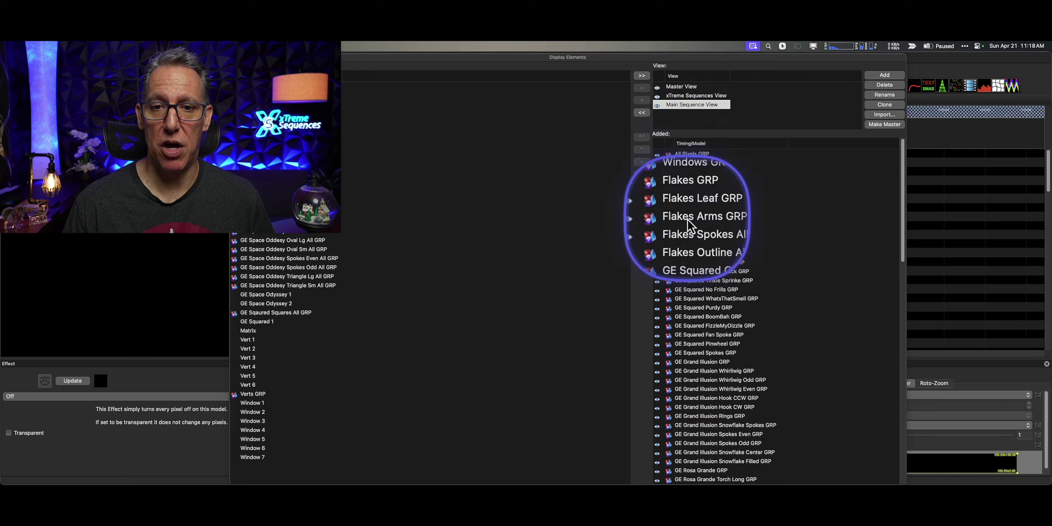
Step: Examine the group order in the Main Sequence View, from the GE Squared groups through Grand Illusion, Rosa Grande and Space Odyssey to Fuzion
scroll(693, 266, down, 5)
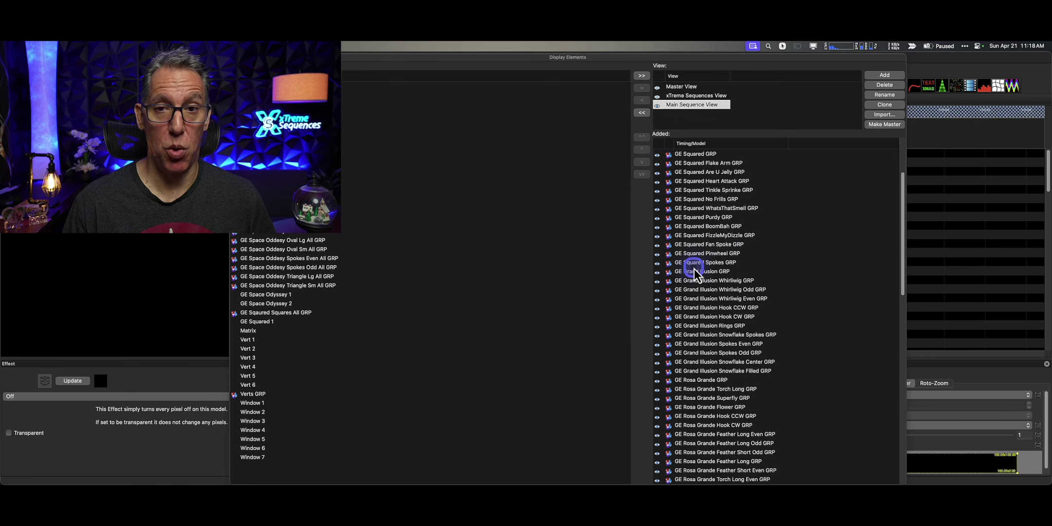
scroll(696, 283, down, 2)
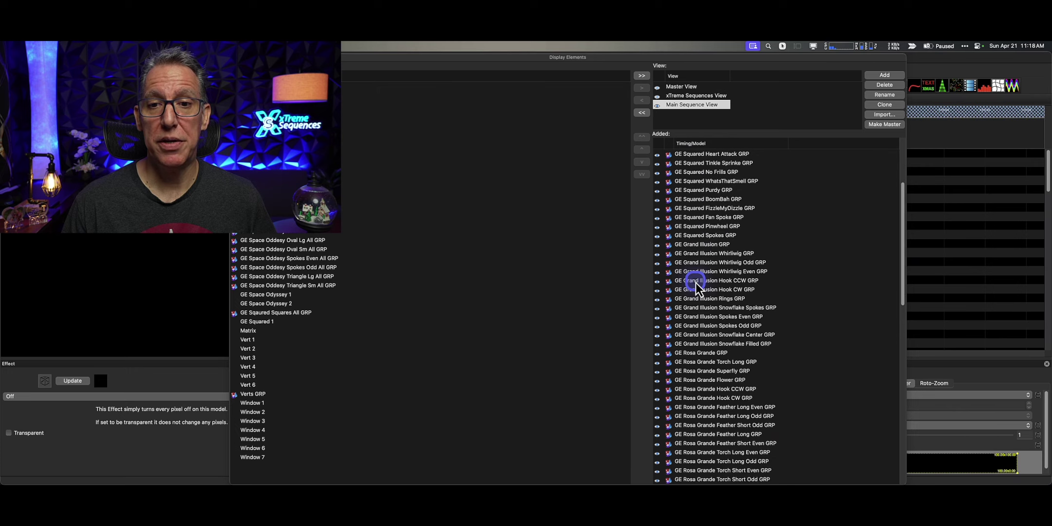
scroll(696, 282, up, 1)
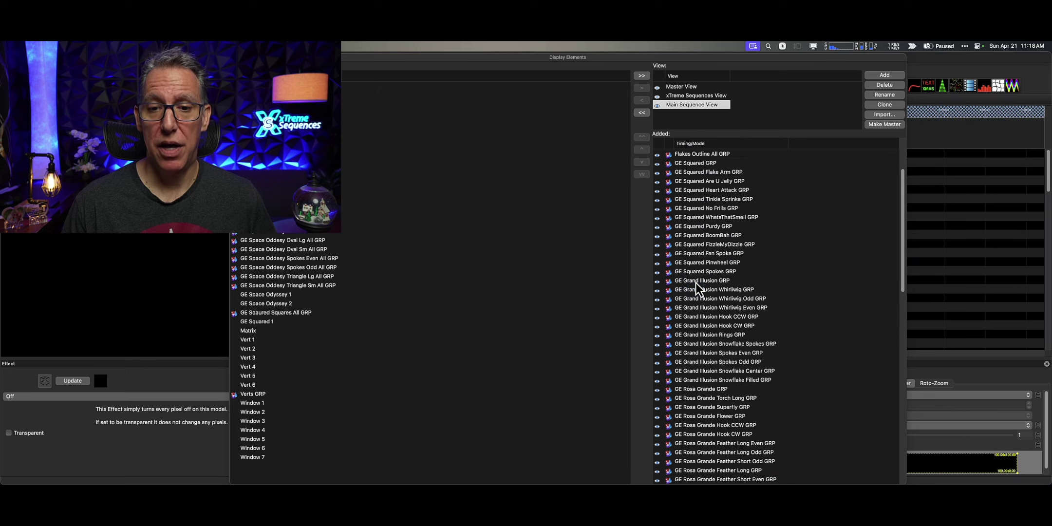
scroll(695, 282, down, 5)
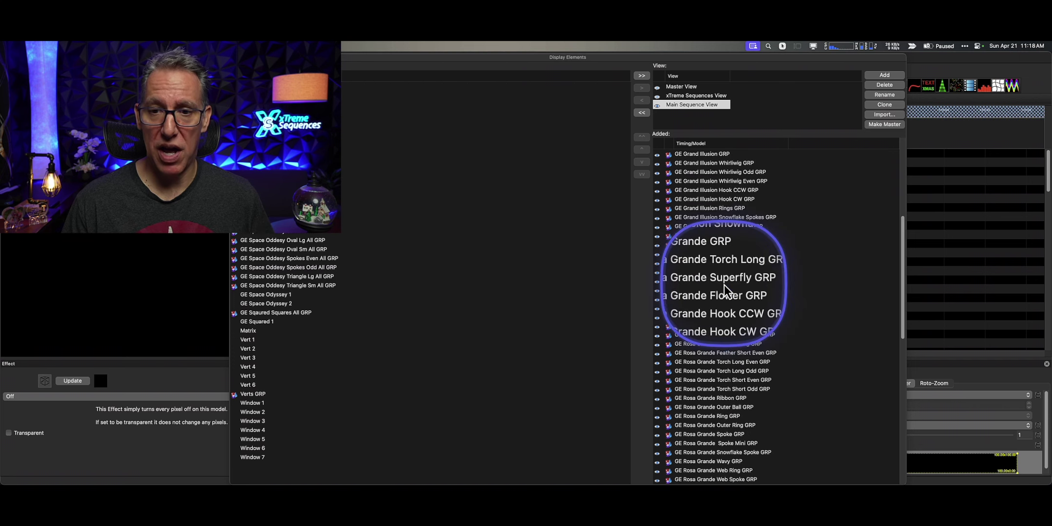
scroll(720, 309, down, 10)
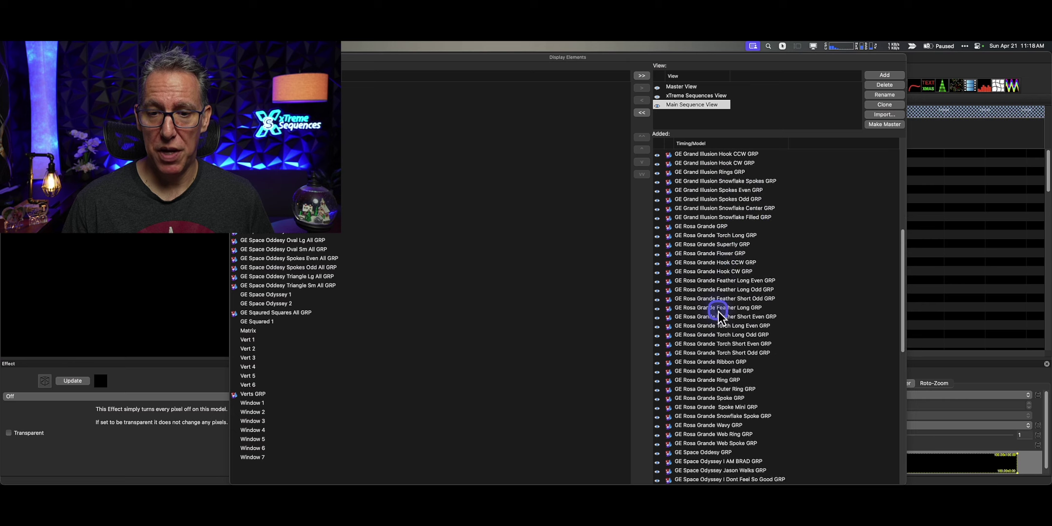
scroll(718, 313, down, 7)
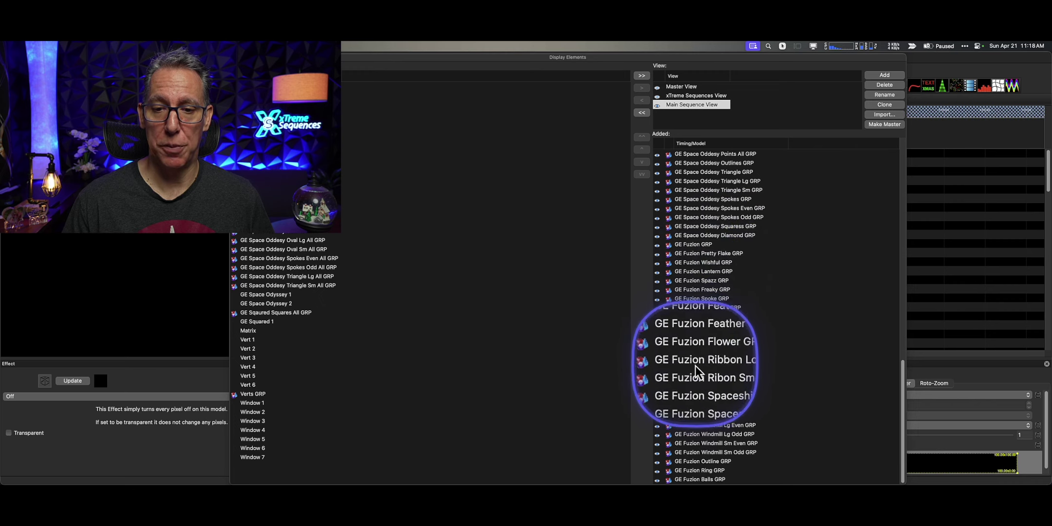
click(696, 399)
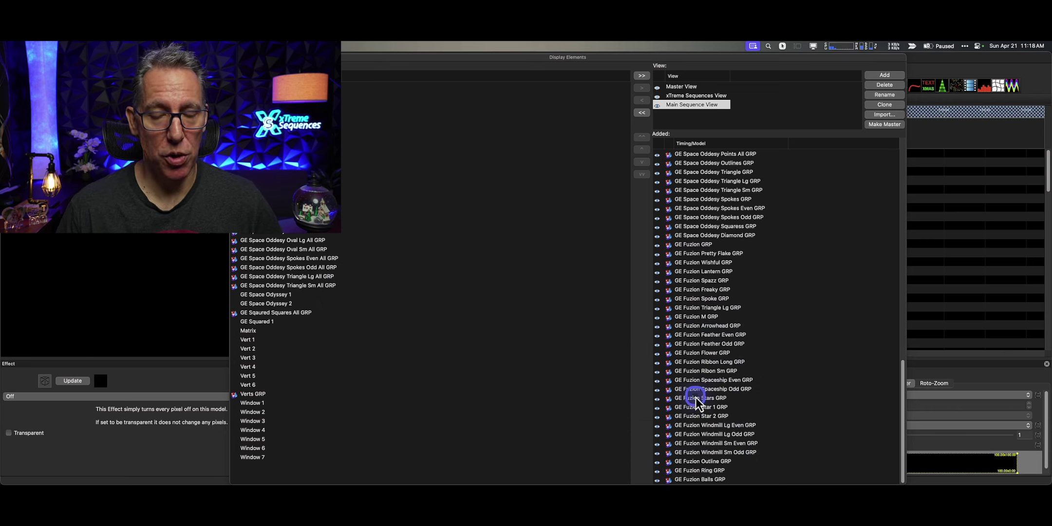
click(704, 303)
scroll(706, 307, up, 10)
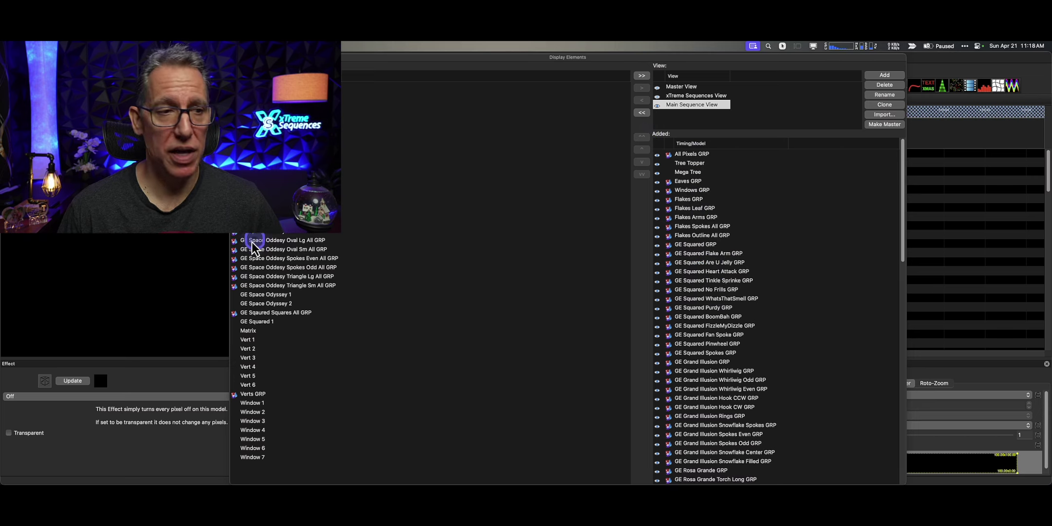
scroll(738, 313, down, 10)
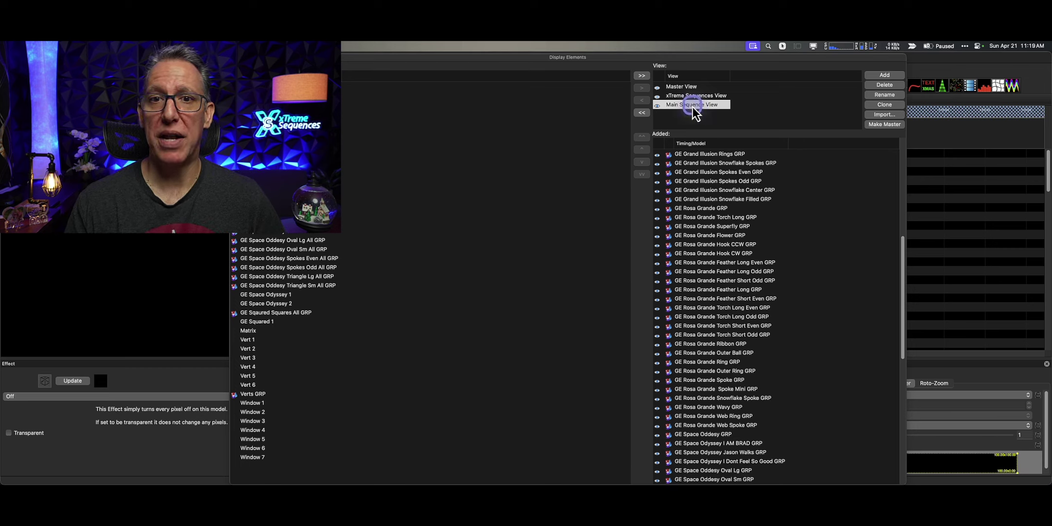
Step: Rename the Main Sequence View to xTreme Layout Show and make it the master view
click(884, 104)
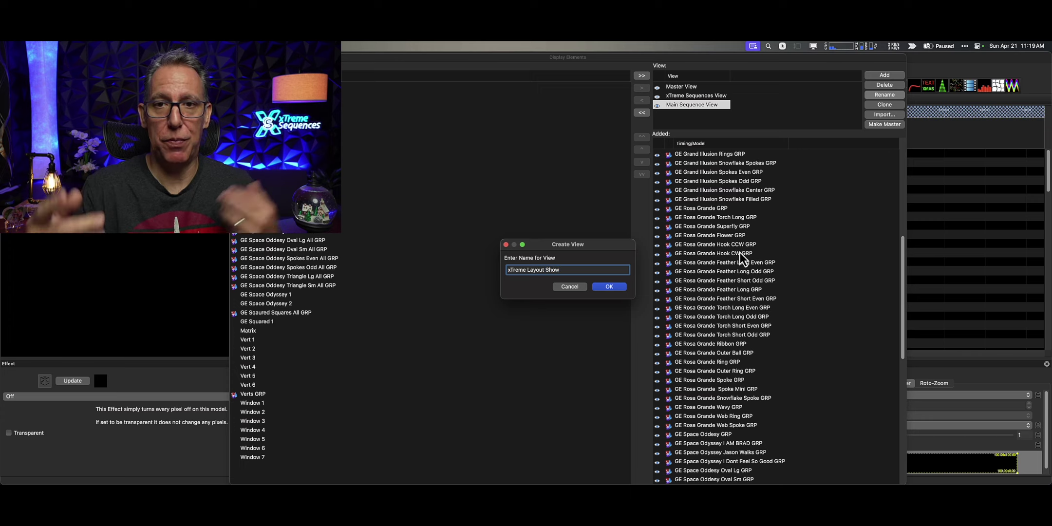
click(610, 291)
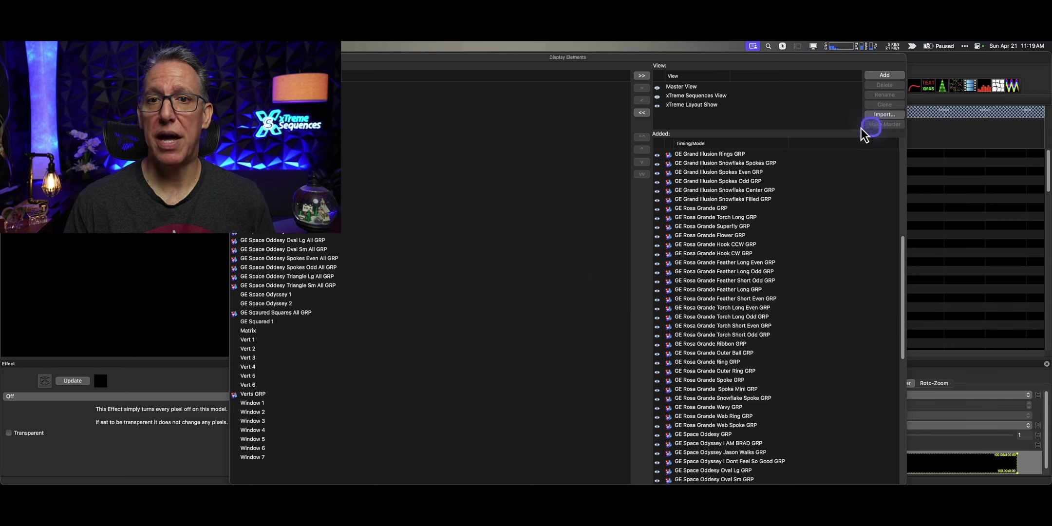
click(690, 106)
click(887, 116)
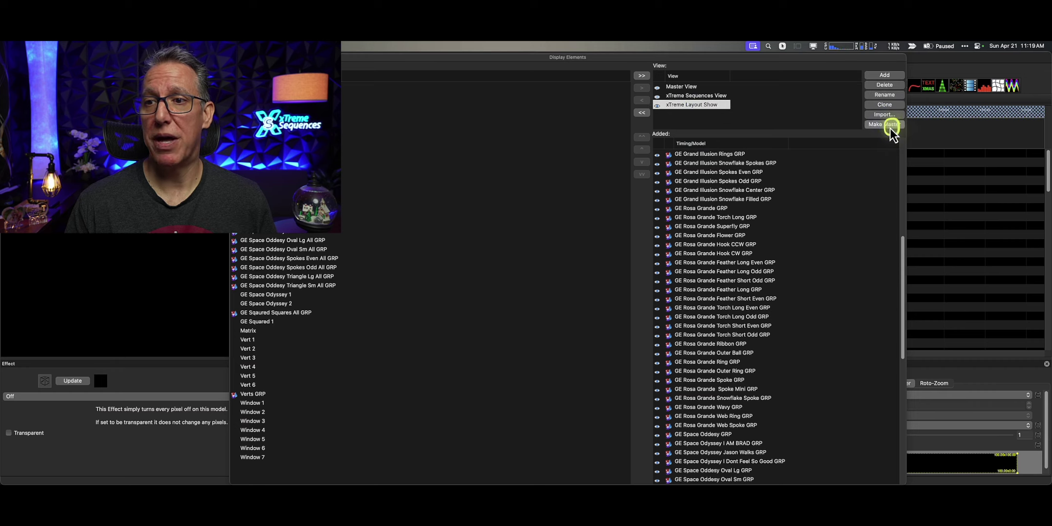
click(889, 125)
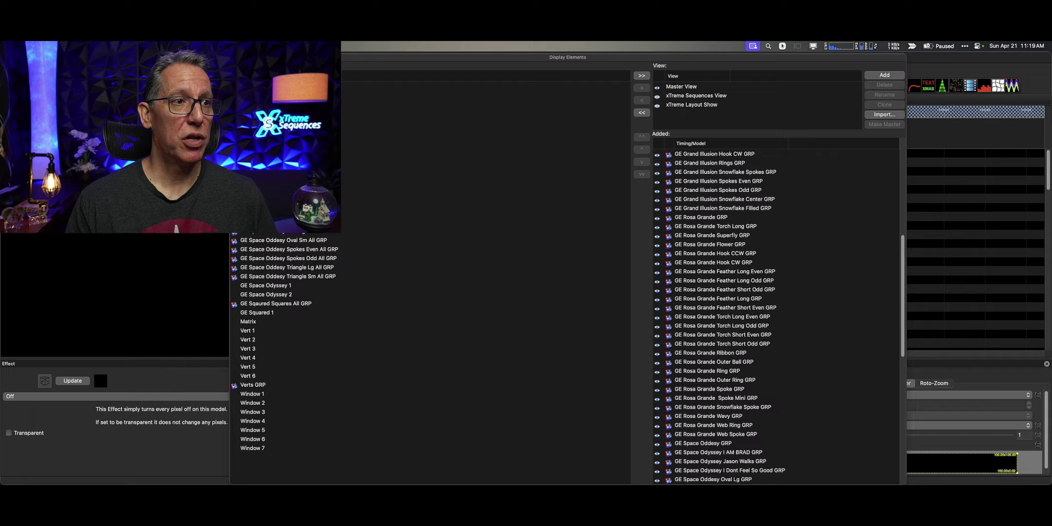
click(238, 58)
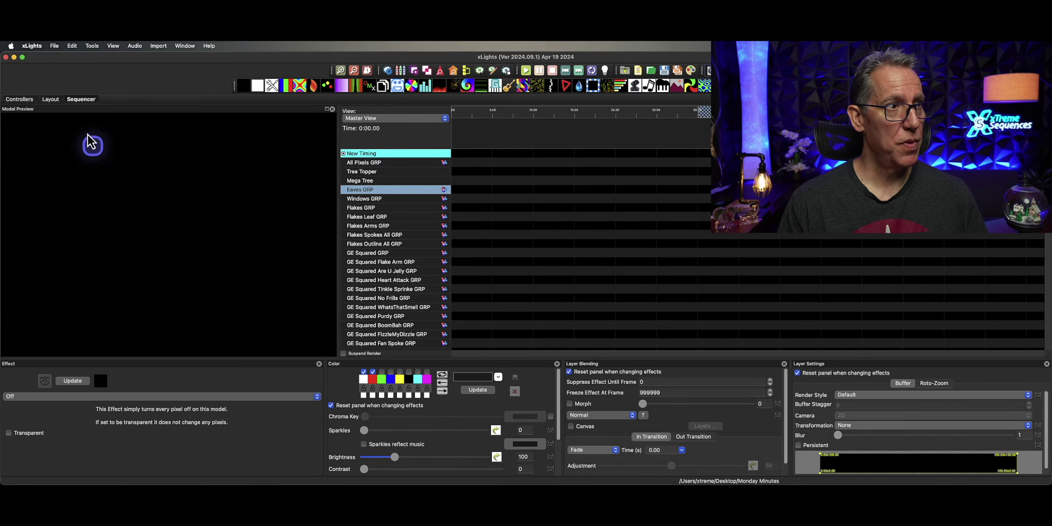
Step: Save the layout and start a new sequence, discarding the unsaved changes to the open sequence
click(52, 101)
click(108, 469)
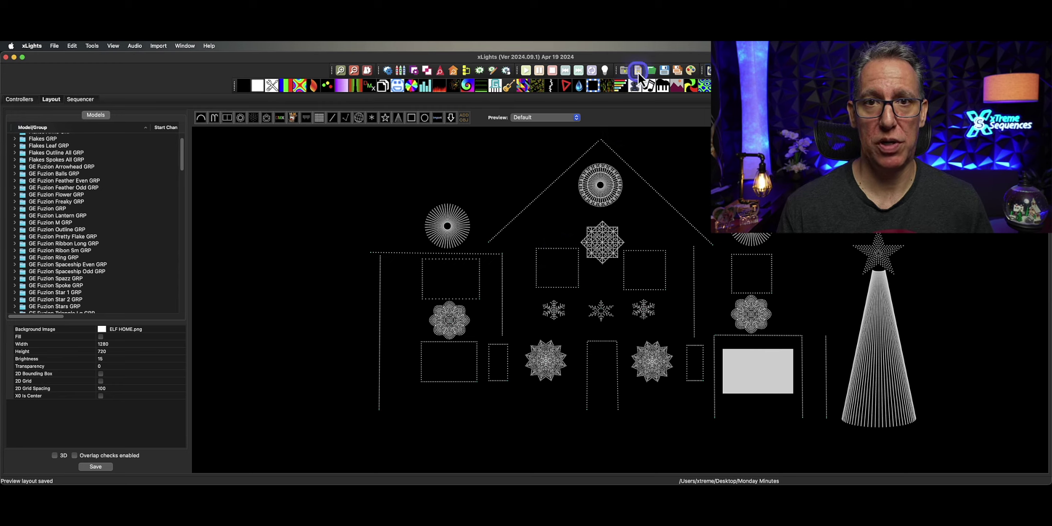
click(638, 71)
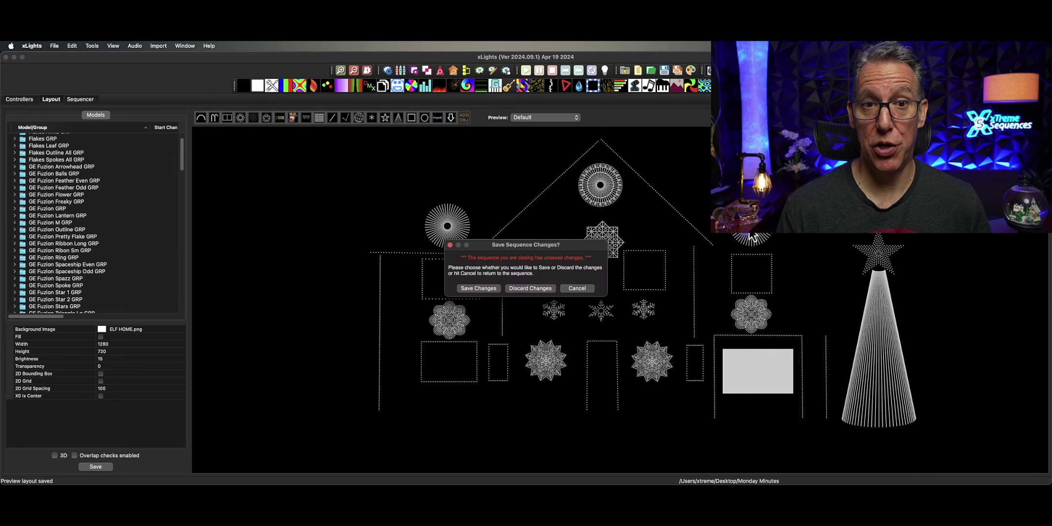
click(529, 289)
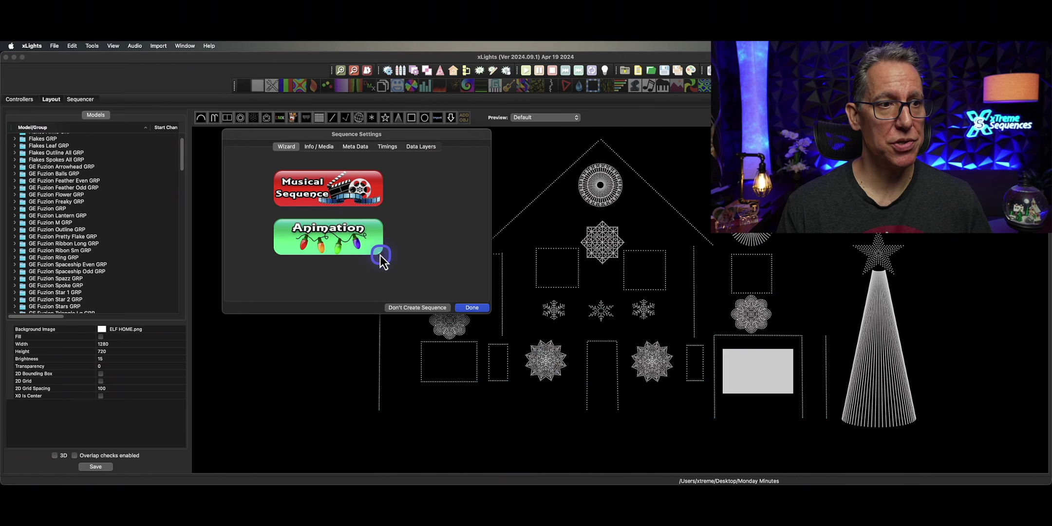
Step: Make it a musical sequence using It Came Upon A Midnight Clear.mp3 from Other People's Sequences in the Monday Minutes folder
click(357, 199)
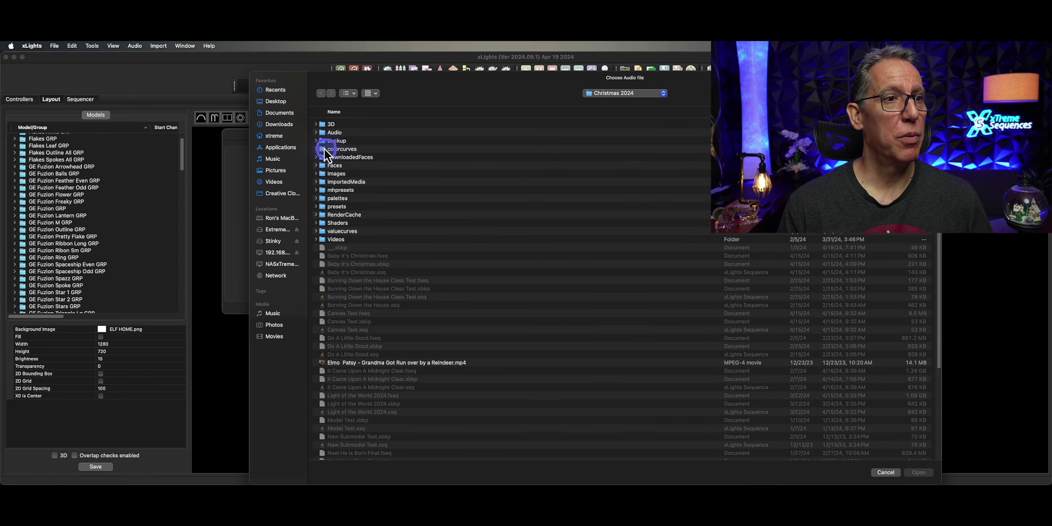
click(277, 101)
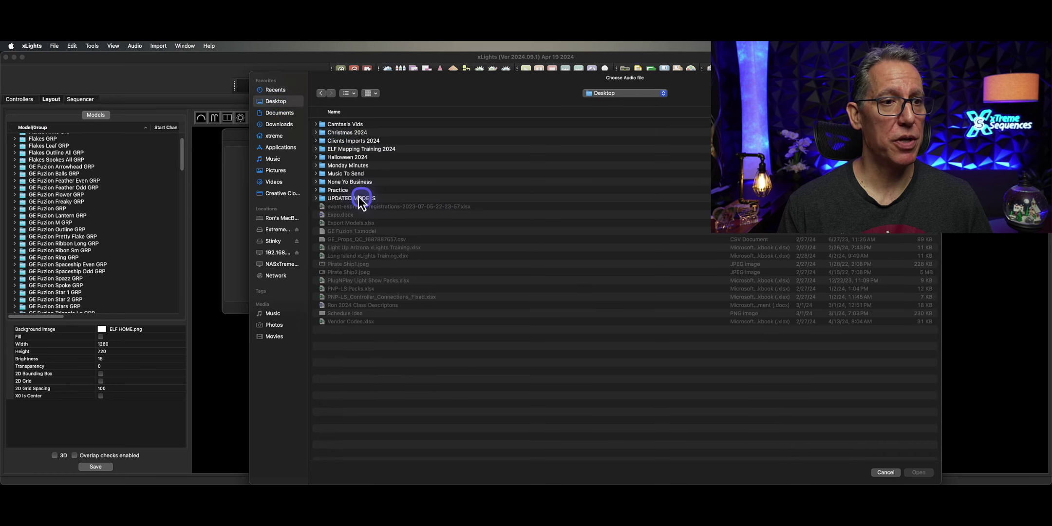
double_click(351, 165)
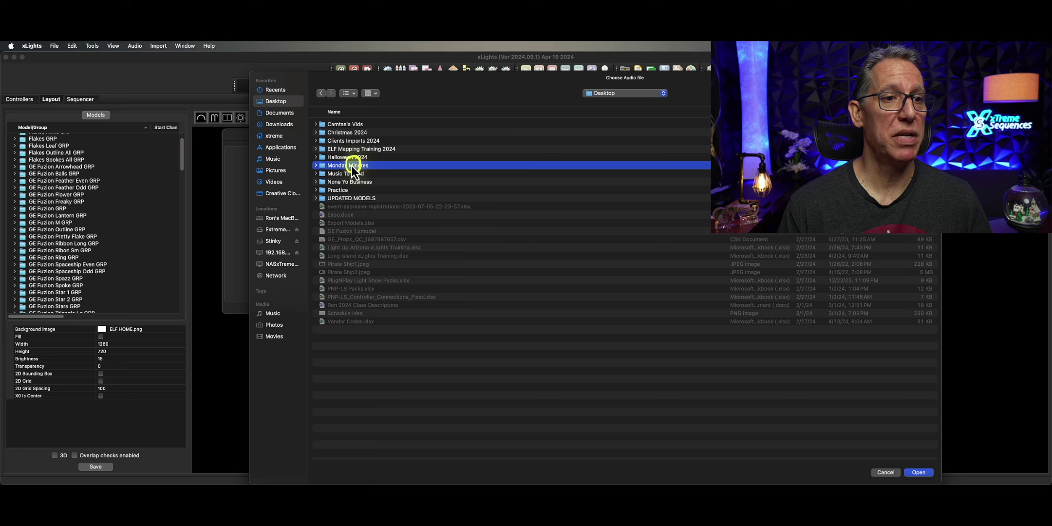
double_click(358, 141)
click(316, 124)
double_click(372, 133)
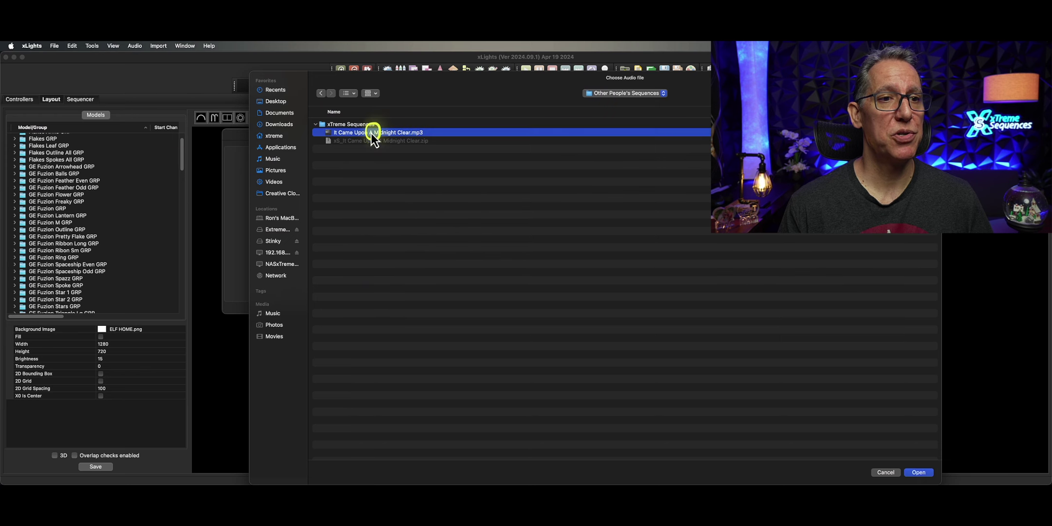
Step: Populate the new sequence's master view from xTreme Layout Show and finish the sequence settings
click(340, 179)
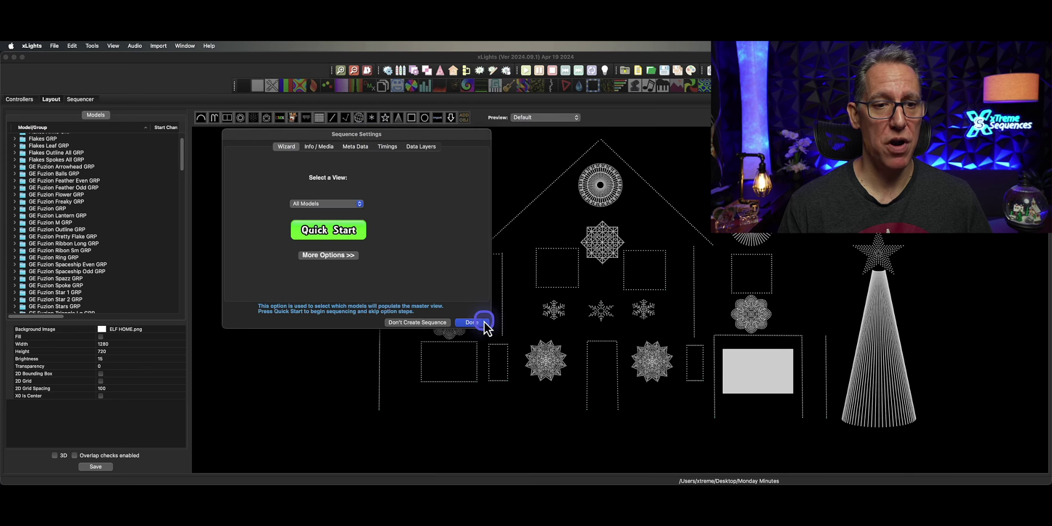
click(360, 209)
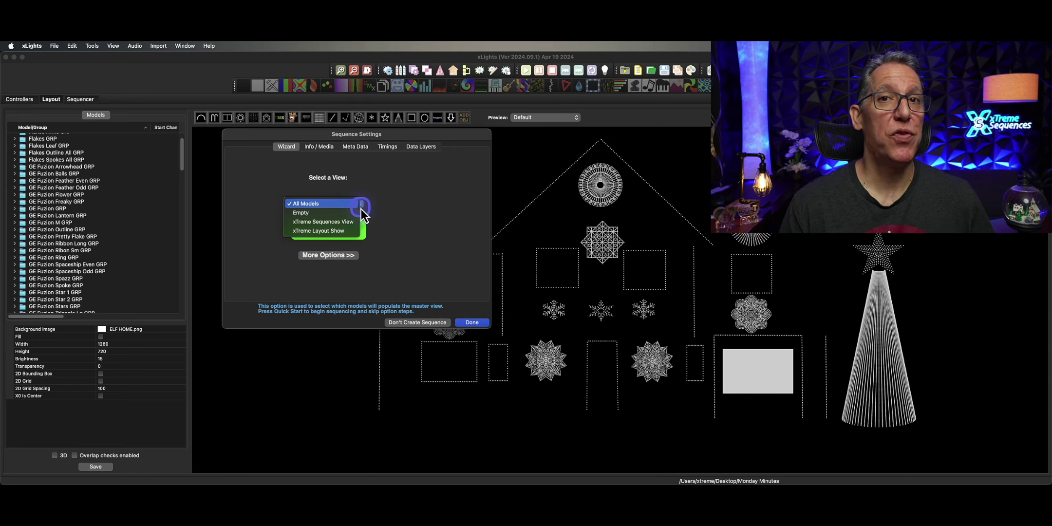
click(331, 231)
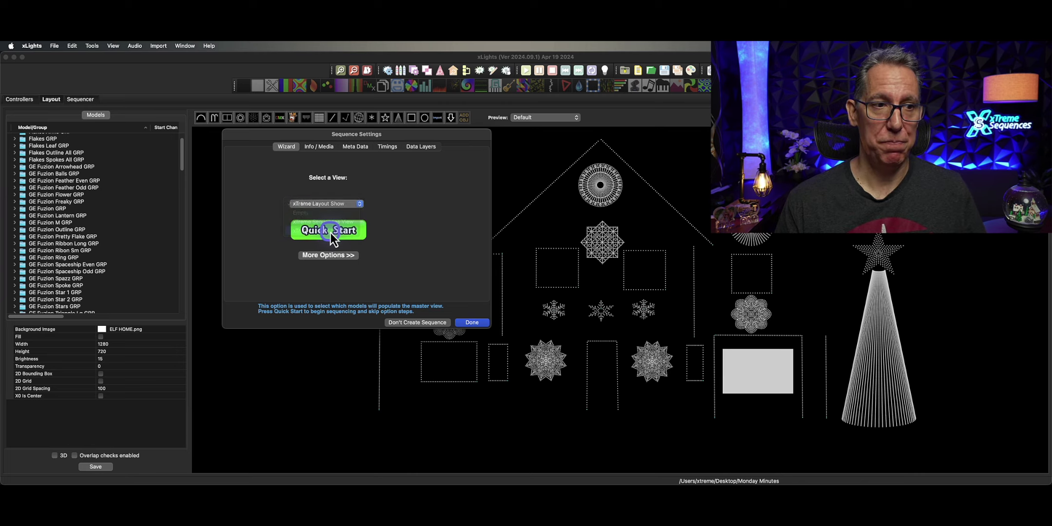
click(471, 323)
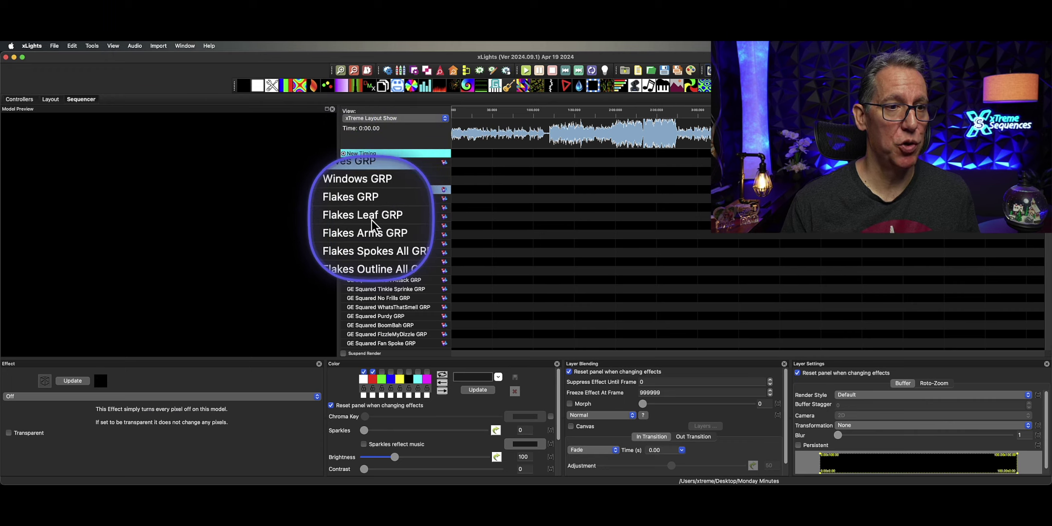
Step: Examine the order of the groups in the new sequence, from Flakes down to the GE Fuzion groups
click(372, 227)
scroll(372, 229, down, 3)
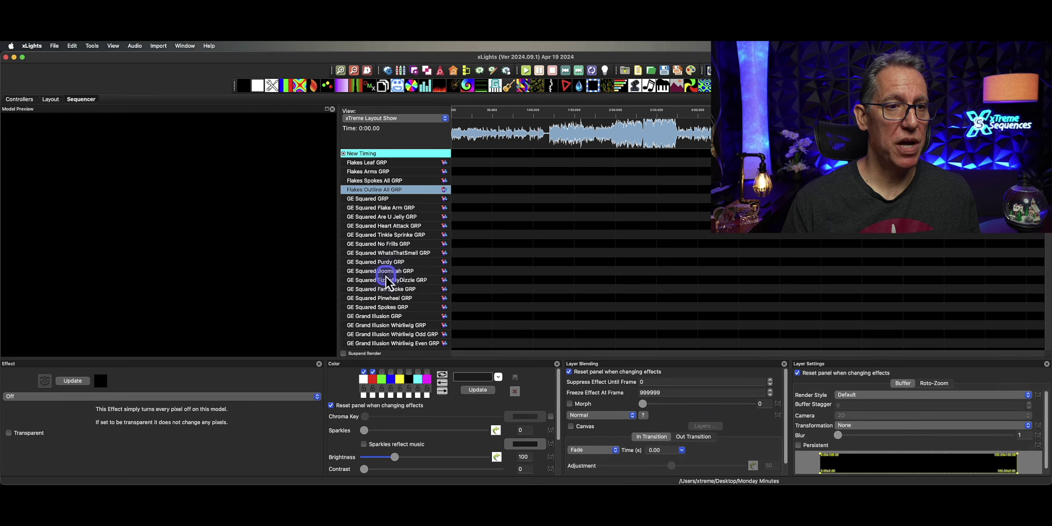
scroll(387, 234, down, 5)
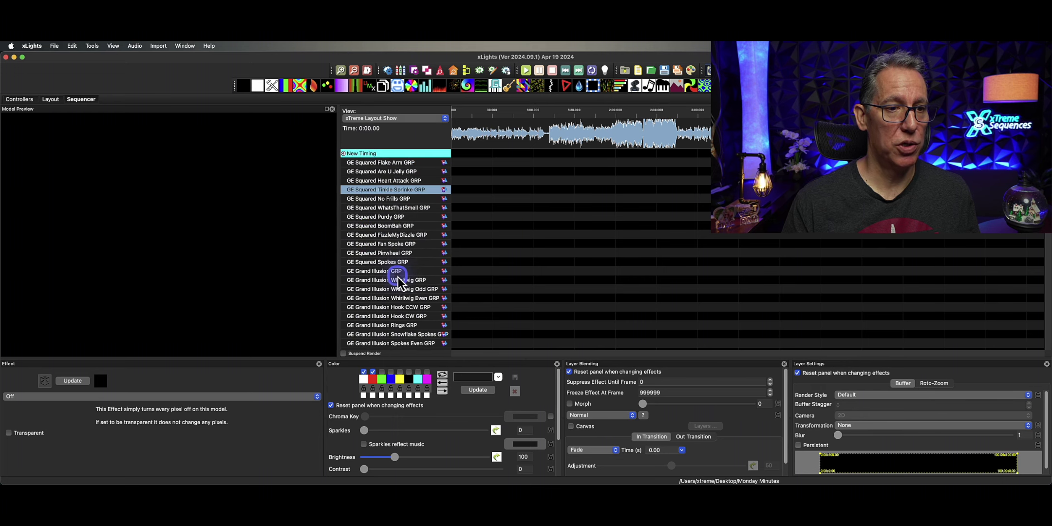
scroll(399, 281, down, 4)
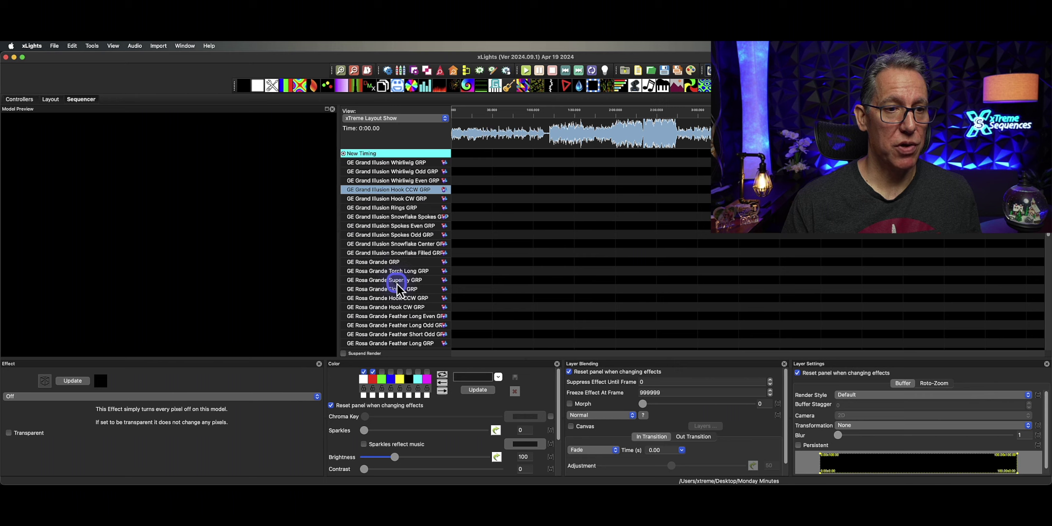
scroll(399, 287, down, 6)
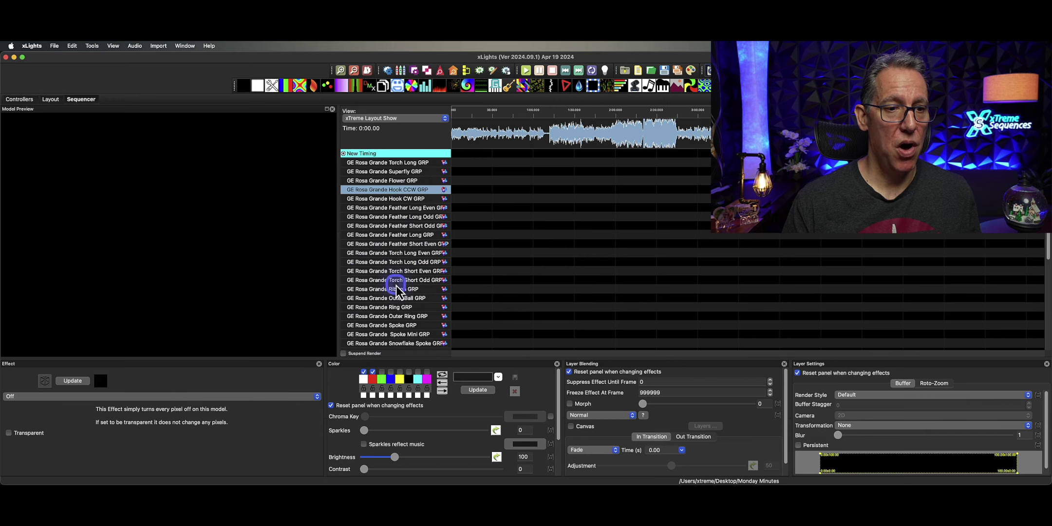
scroll(397, 287, down, 7)
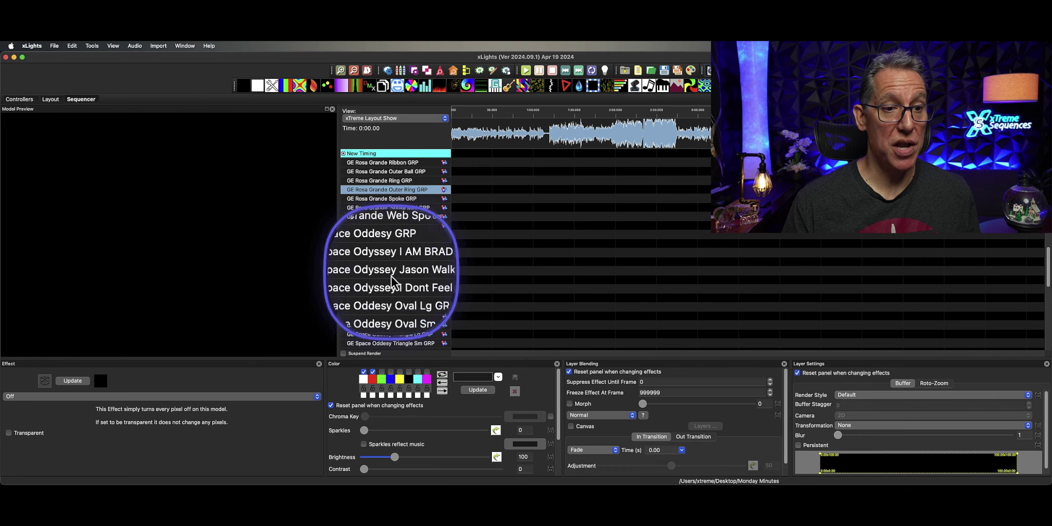
scroll(394, 292, down, 1)
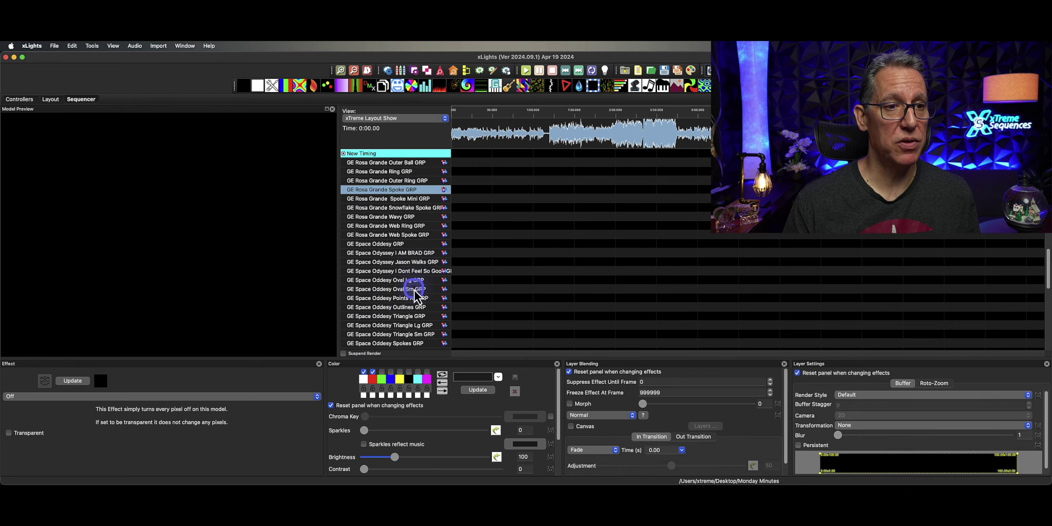
scroll(414, 297, down, 7)
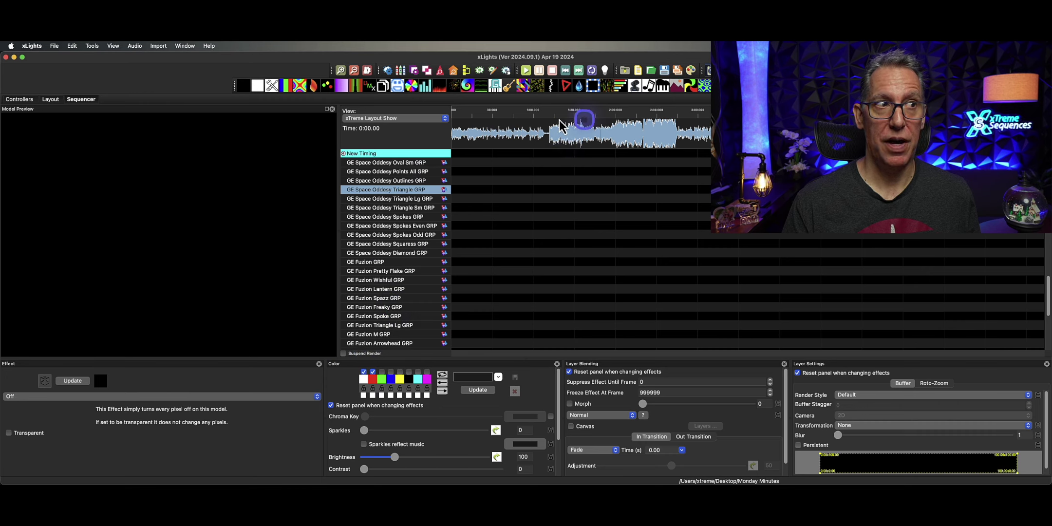
Step: Start an effects import and load xS_It Came Upon A Midnight Clear.zip as its source for channel mapping
click(159, 46)
click(165, 59)
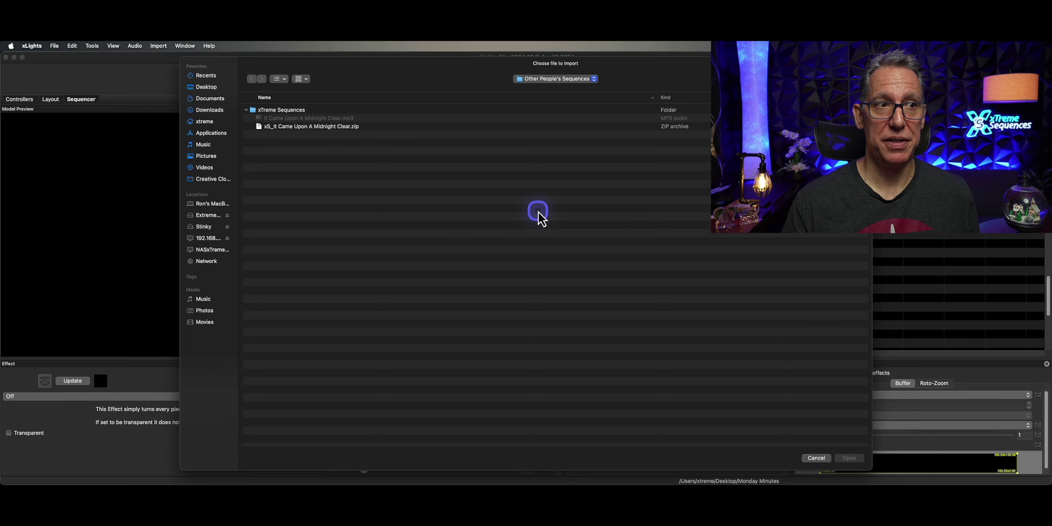
click(352, 160)
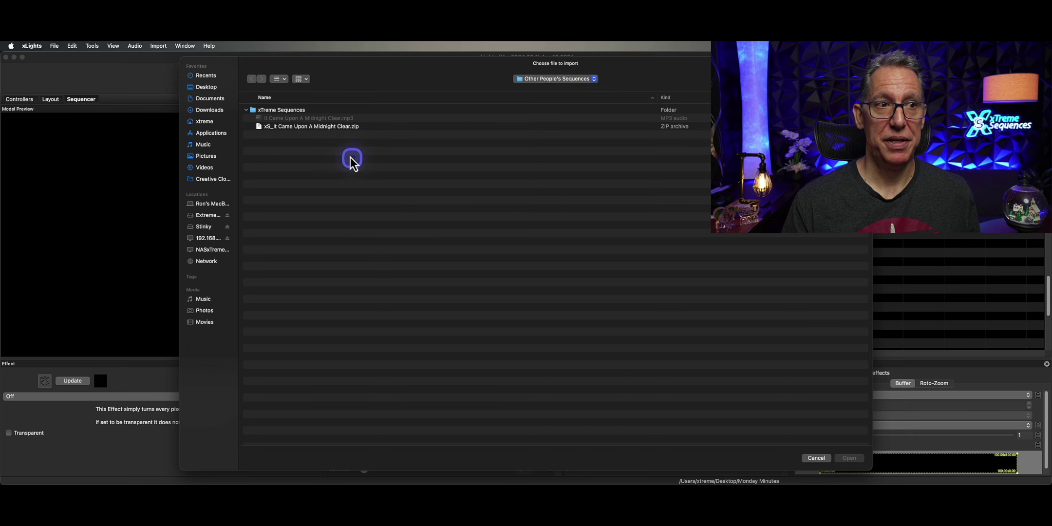
double_click(336, 127)
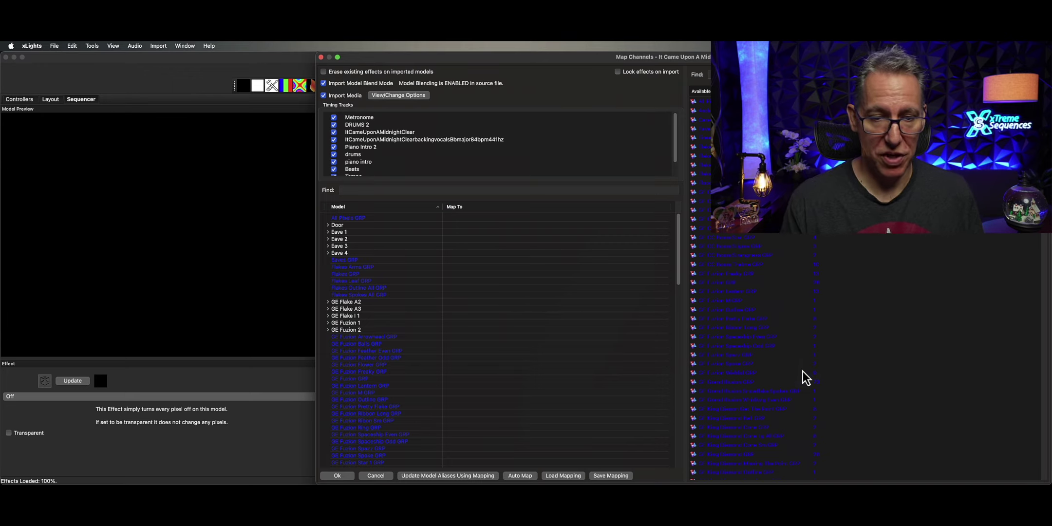
Step: Auto-map the source channels to the layout's models and groups, and import the effects into the sequence
click(520, 476)
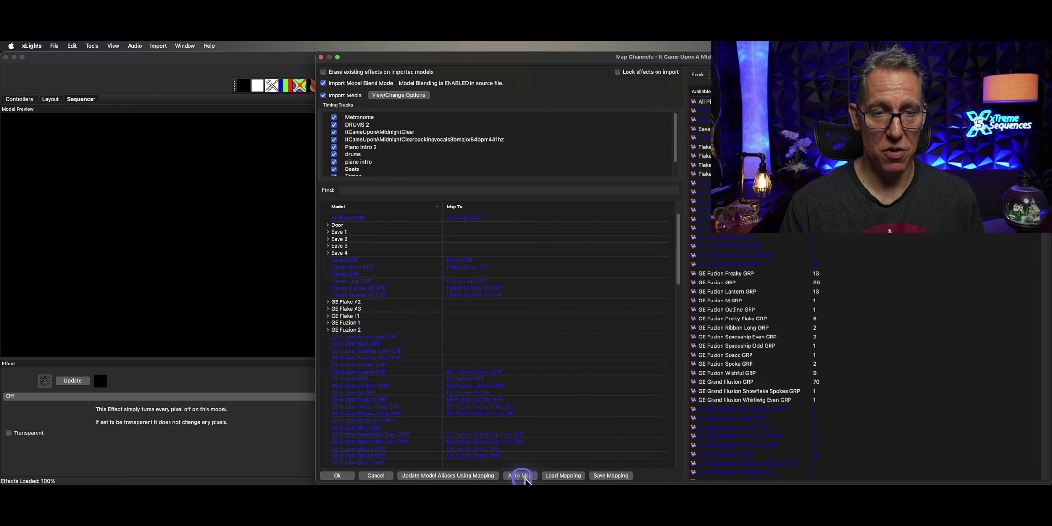
click(330, 476)
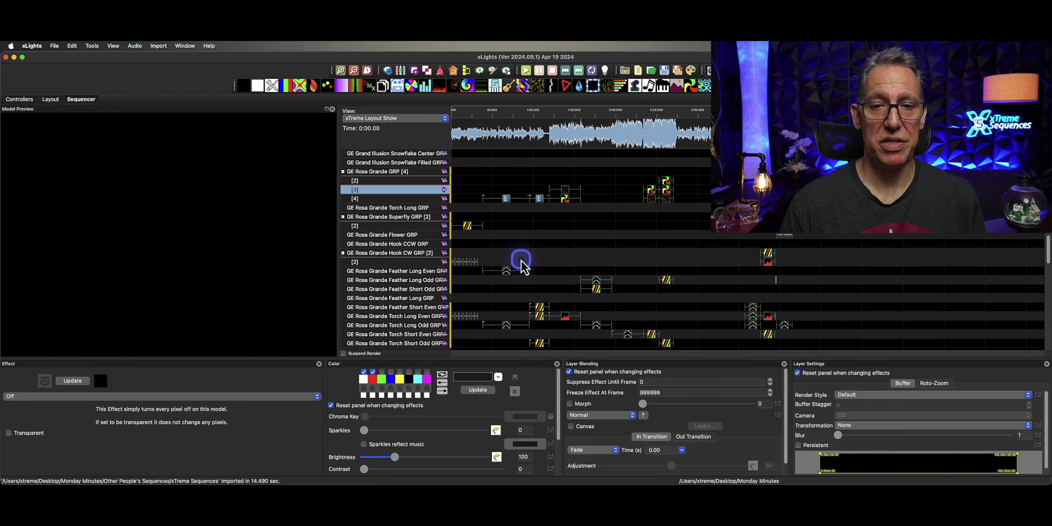
Step: Review the imported effects on the GE Rosa Grande and GE Fuzion groups, and preview the first effect on GE Fuzion Ribbon Long GRP
scroll(625, 278, down, 4)
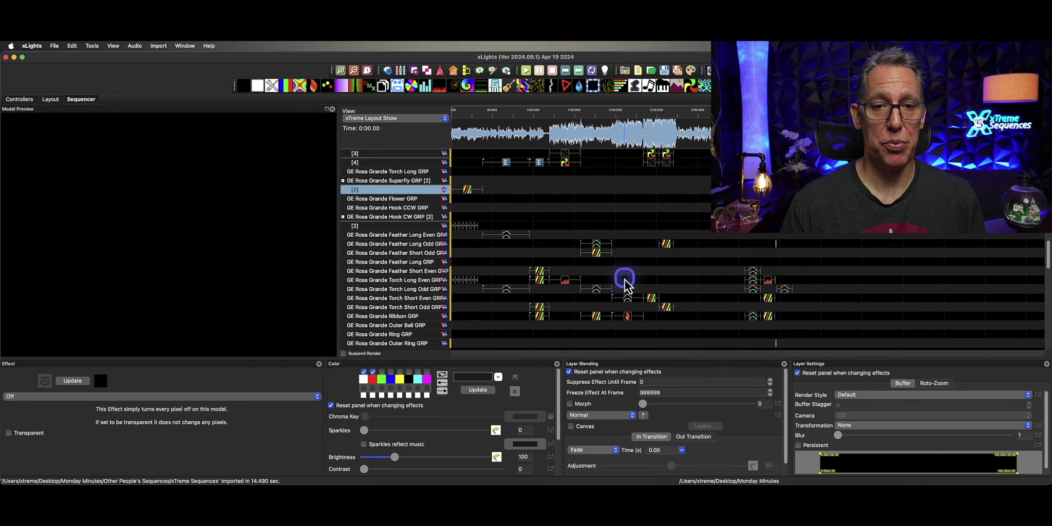
scroll(625, 280, down, 10)
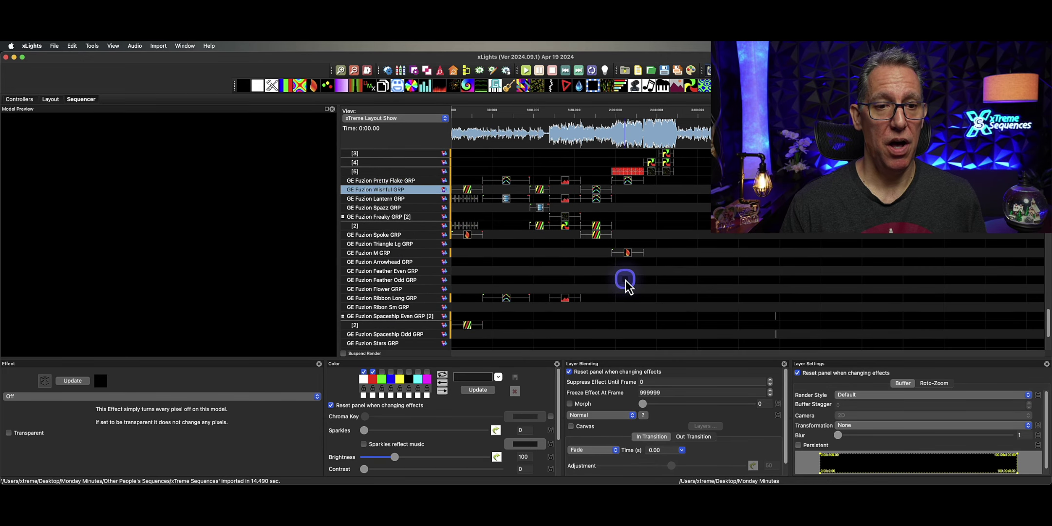
scroll(625, 280, down, 3)
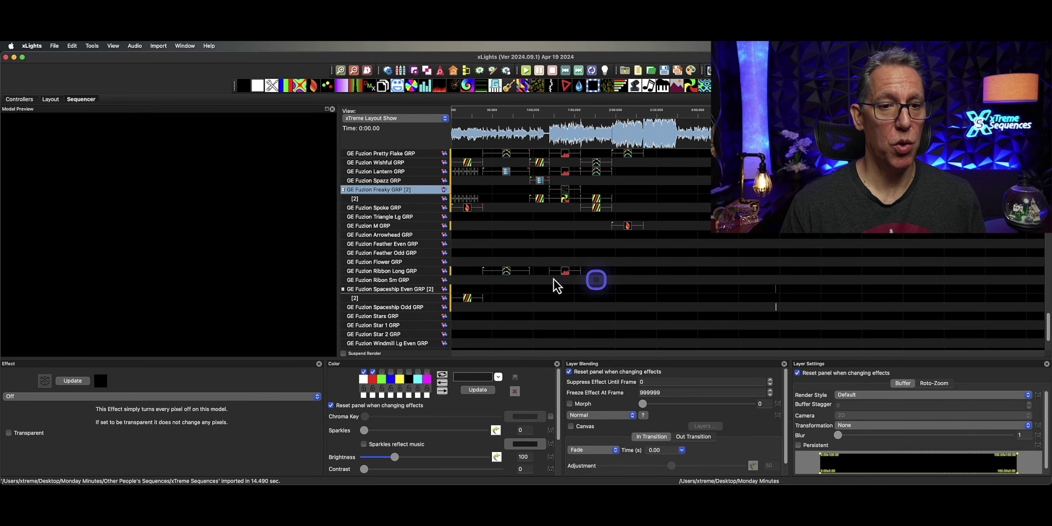
click(507, 271)
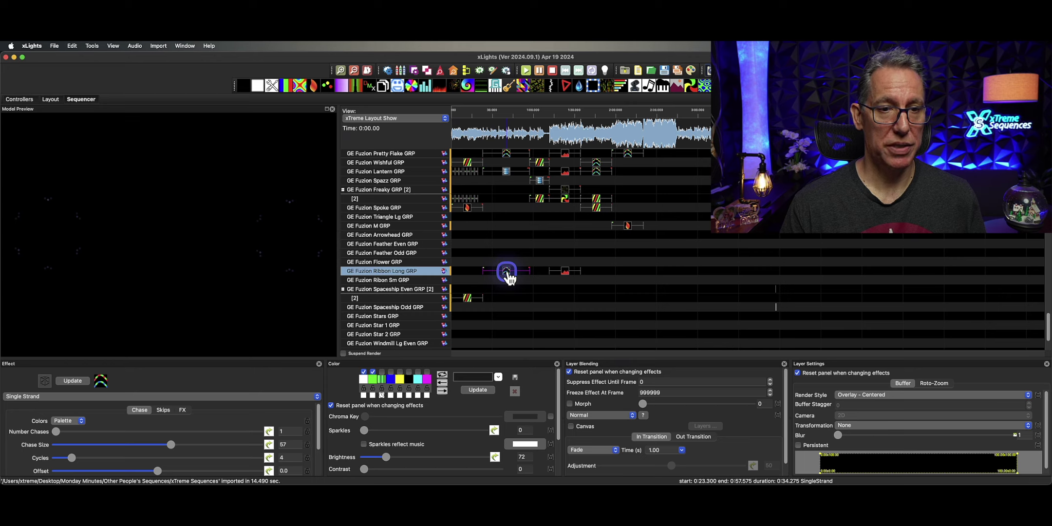